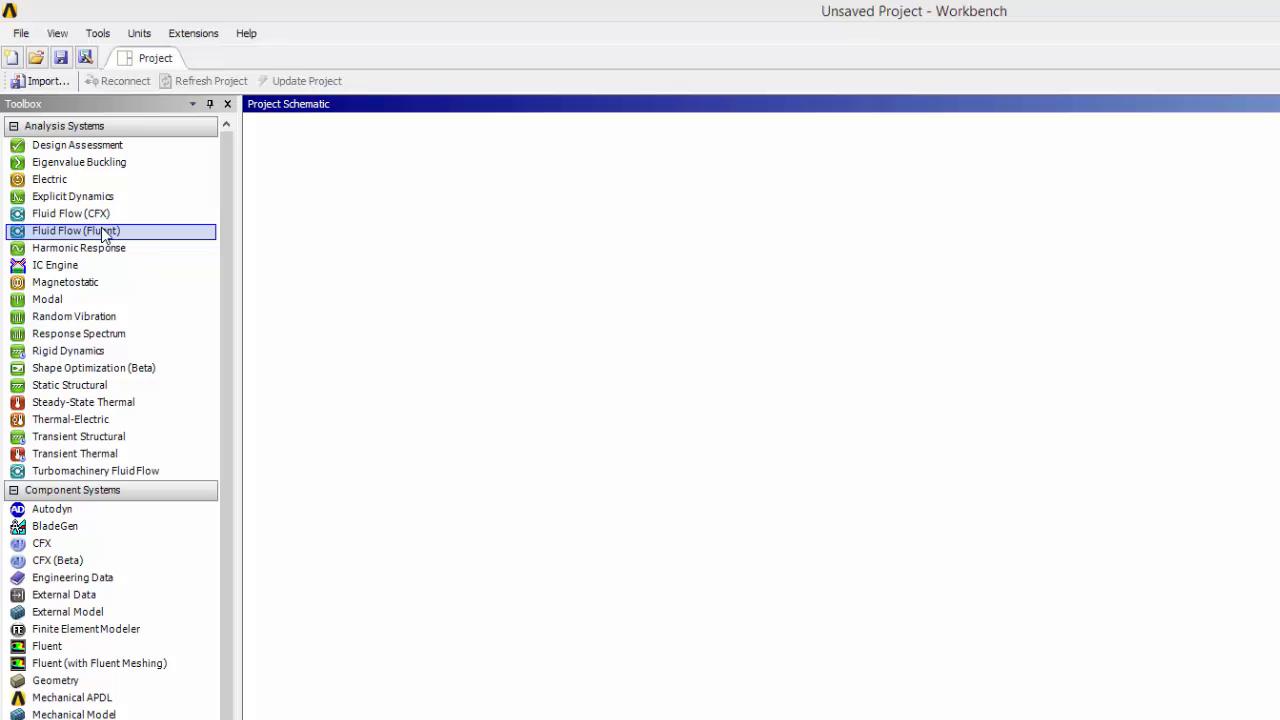
- Add a Fluid Flow (Fluent) analysis system to the project schematic and name it NACA 0012
{"action": "left_click_drag", "start_coordinate": [104, 233], "coordinate": [363, 188]}
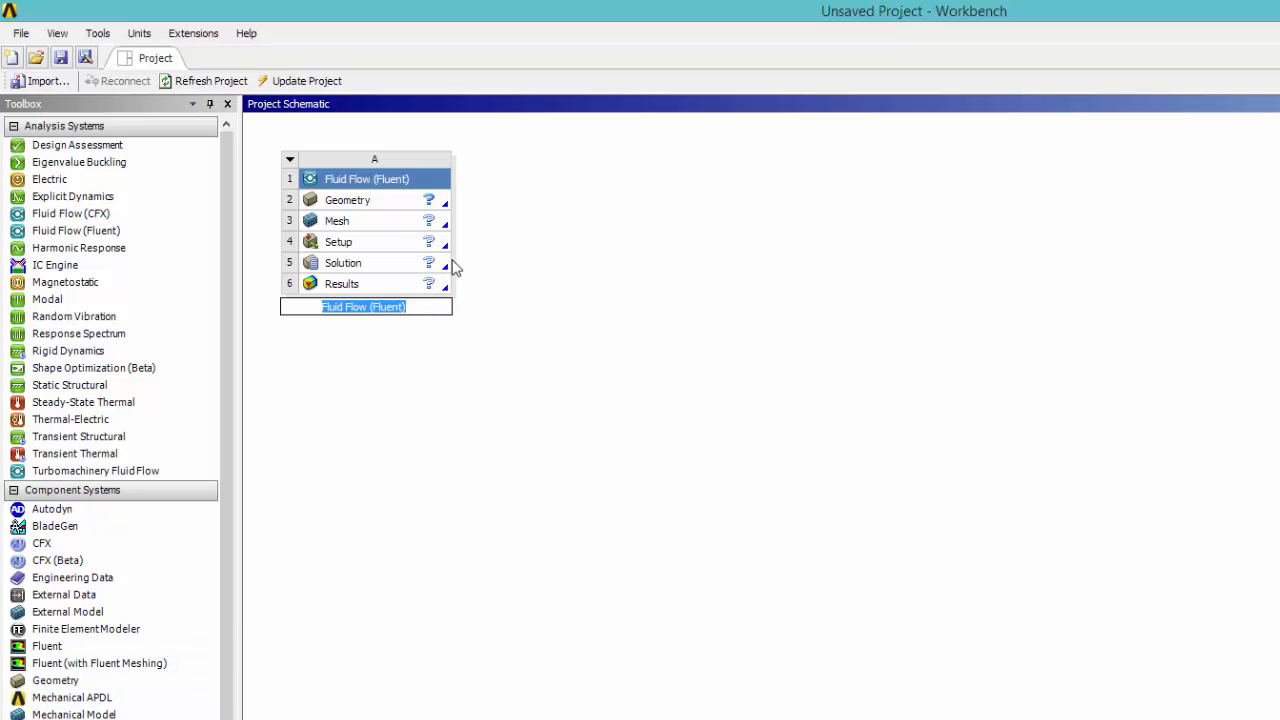
{"action": "type", "text": "NACA"}
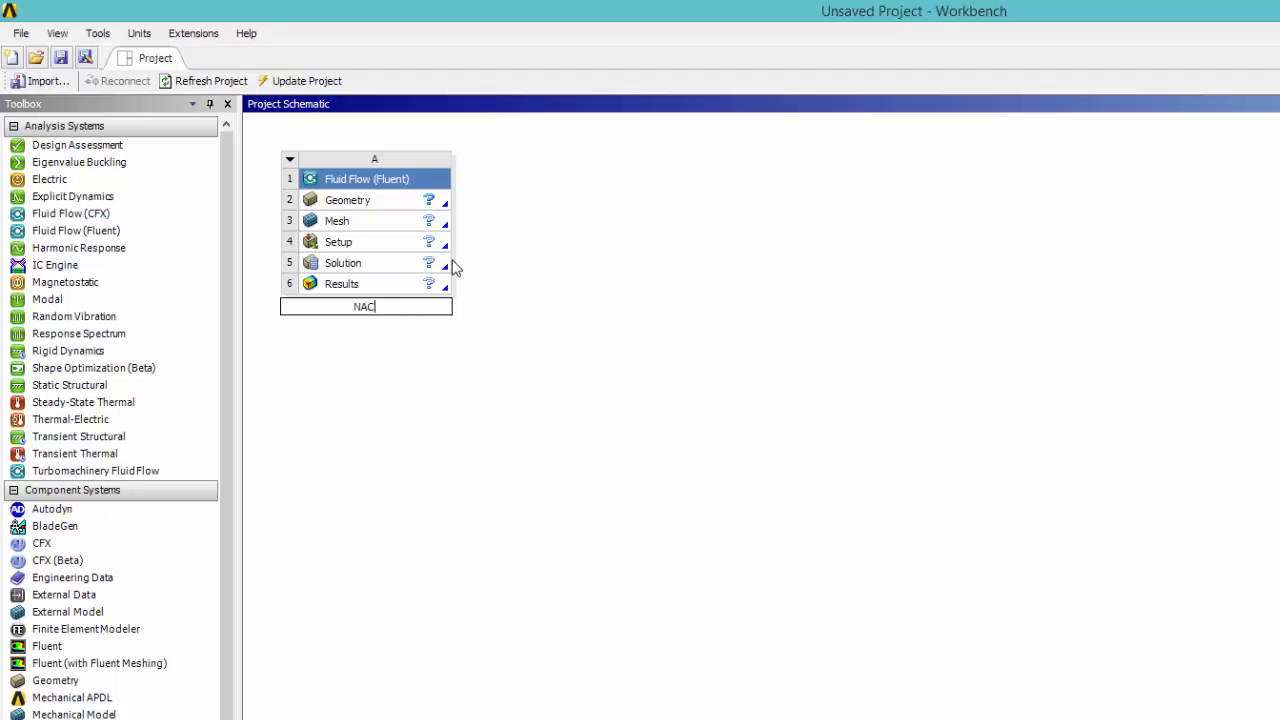
{"action": "type", "text": "0012"}
{"action": "left_click", "coordinate": [367, 203]}
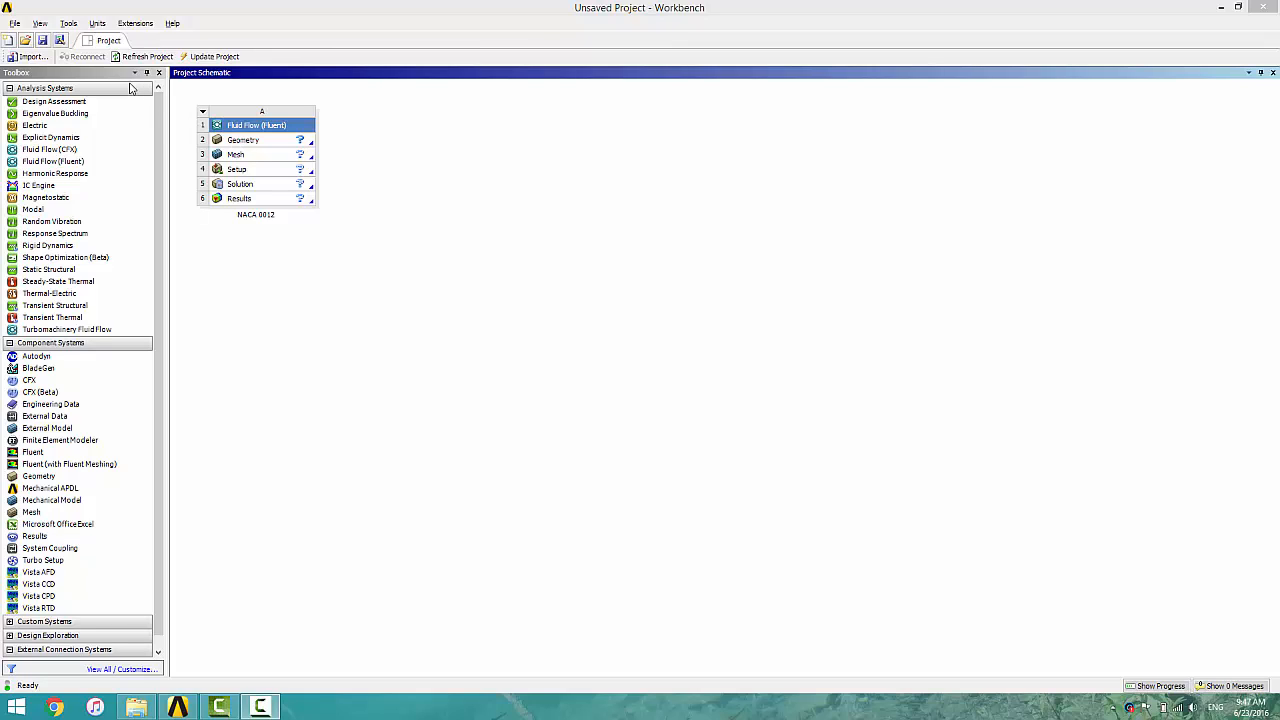
- Display the geometry cell's properties, set its analysis type to 2D, and close the properties
{"action": "left_click", "coordinate": [44, 28]}
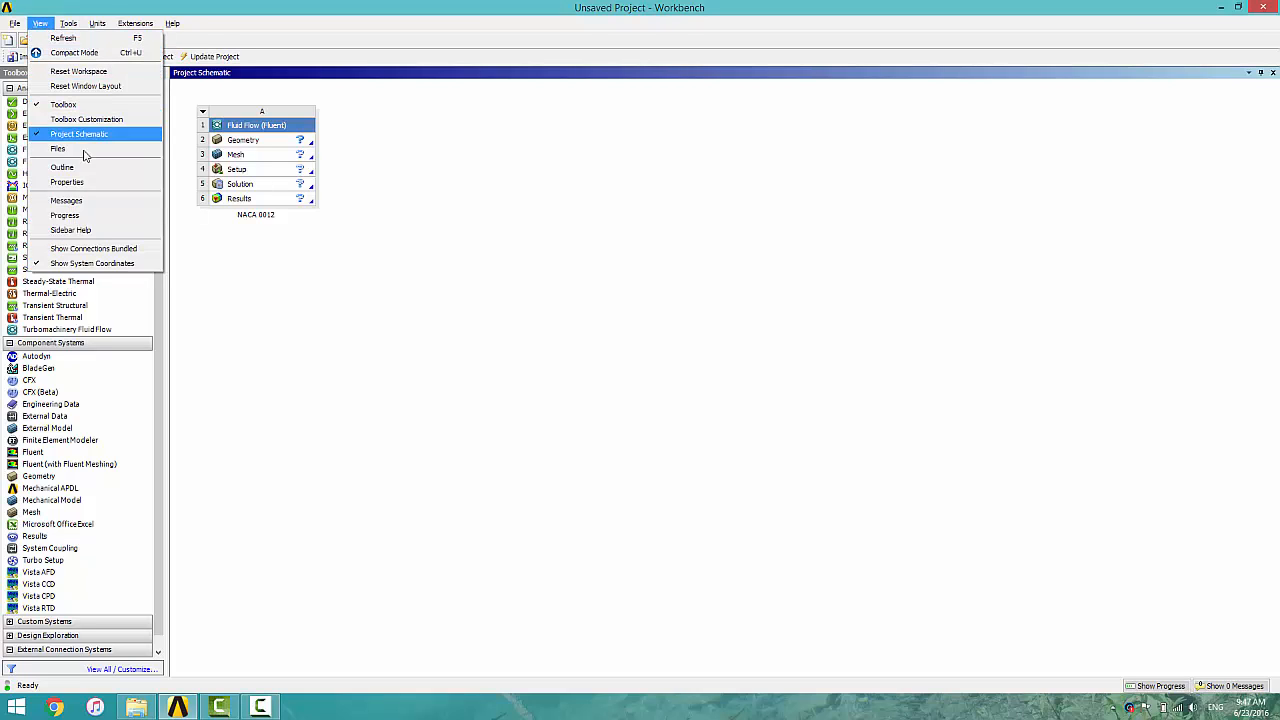
{"action": "left_click", "coordinate": [90, 180]}
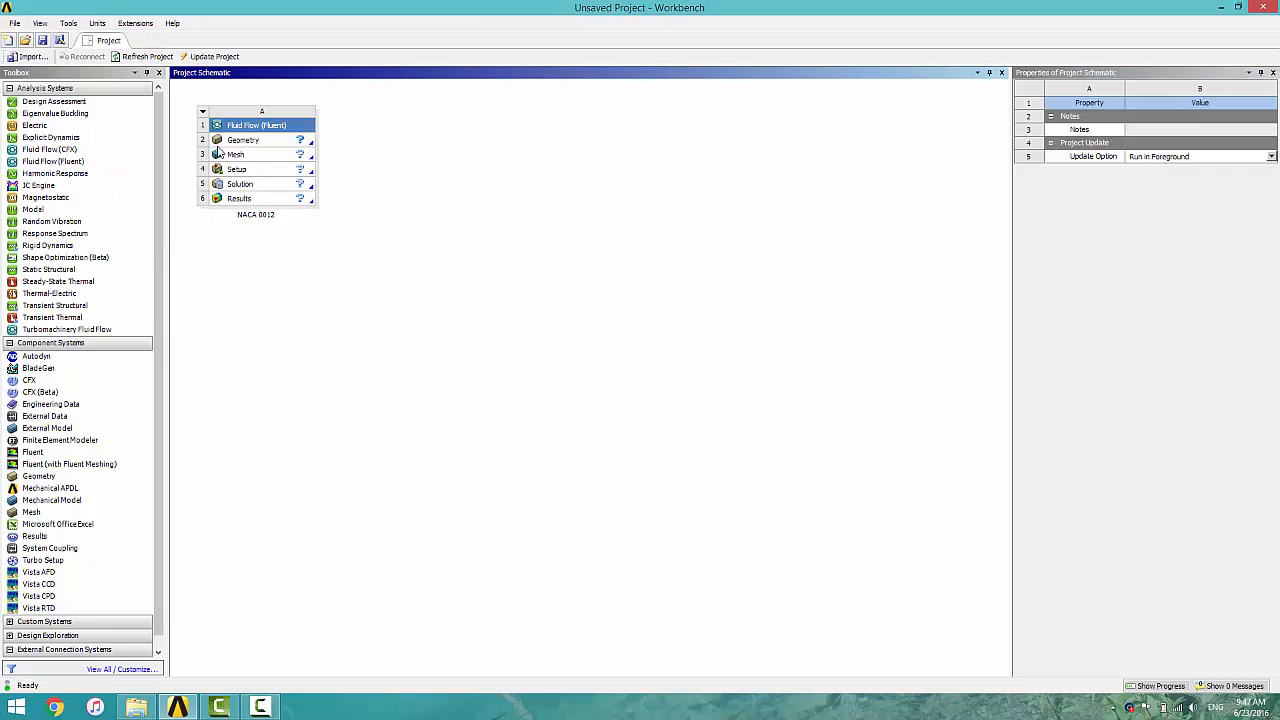
{"action": "left_click", "coordinate": [247, 143]}
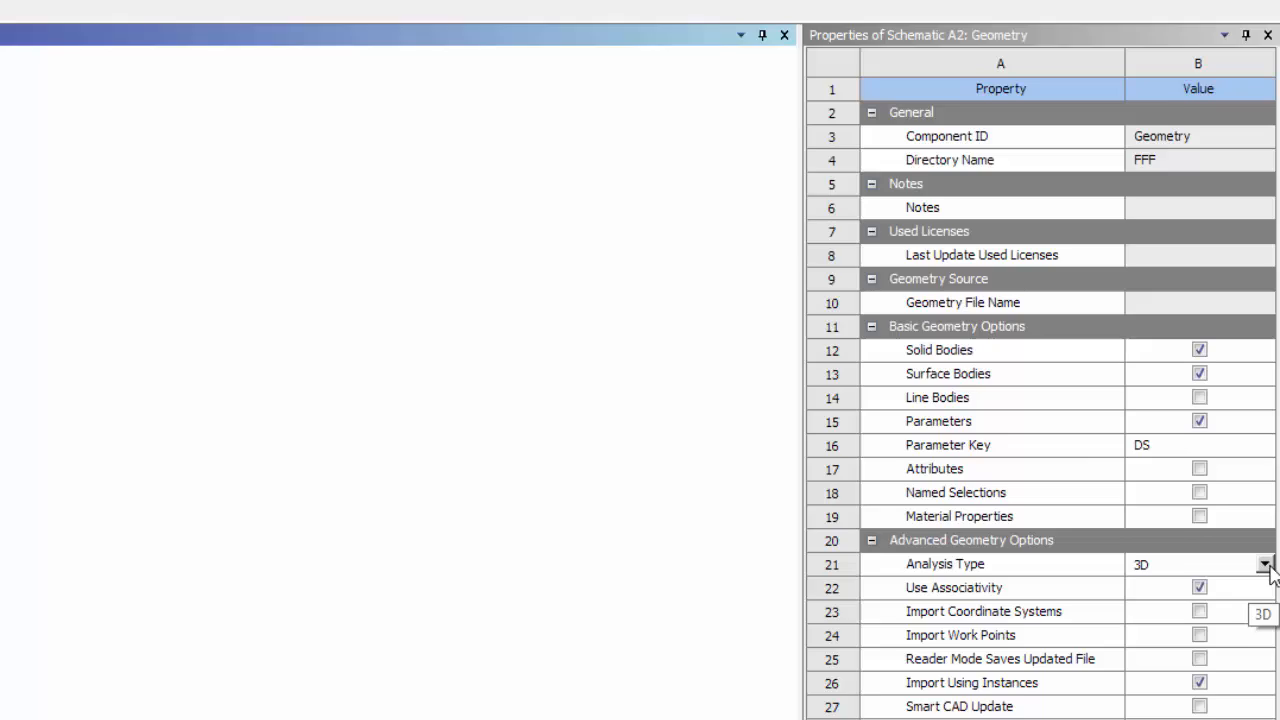
{"action": "left_click", "coordinate": [1265, 565]}
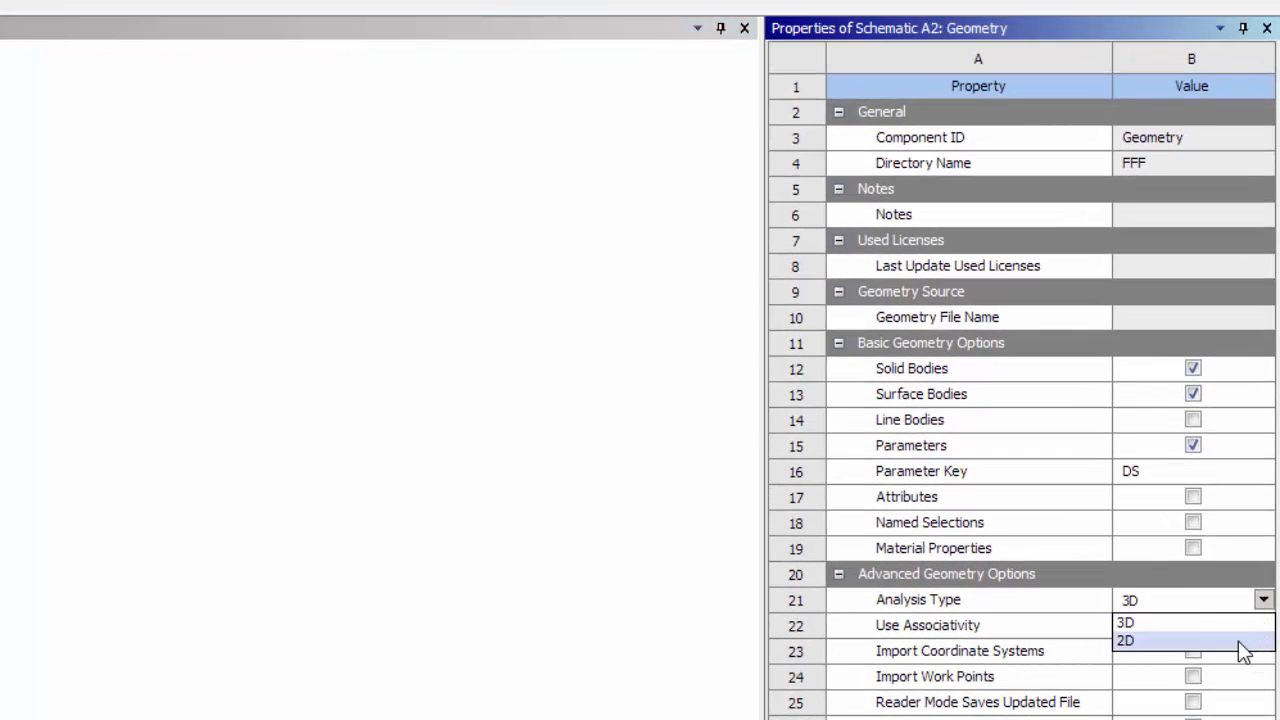
{"action": "left_click", "coordinate": [1243, 645]}
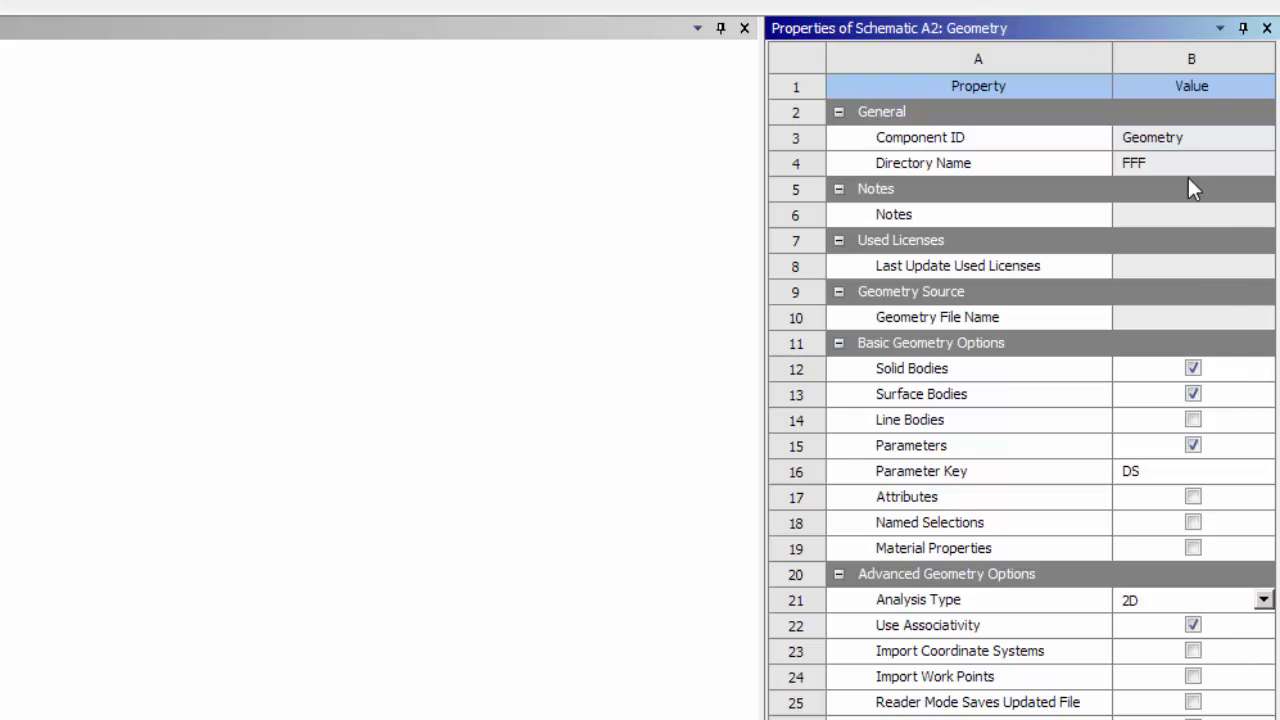
{"action": "left_click", "coordinate": [1266, 30]}
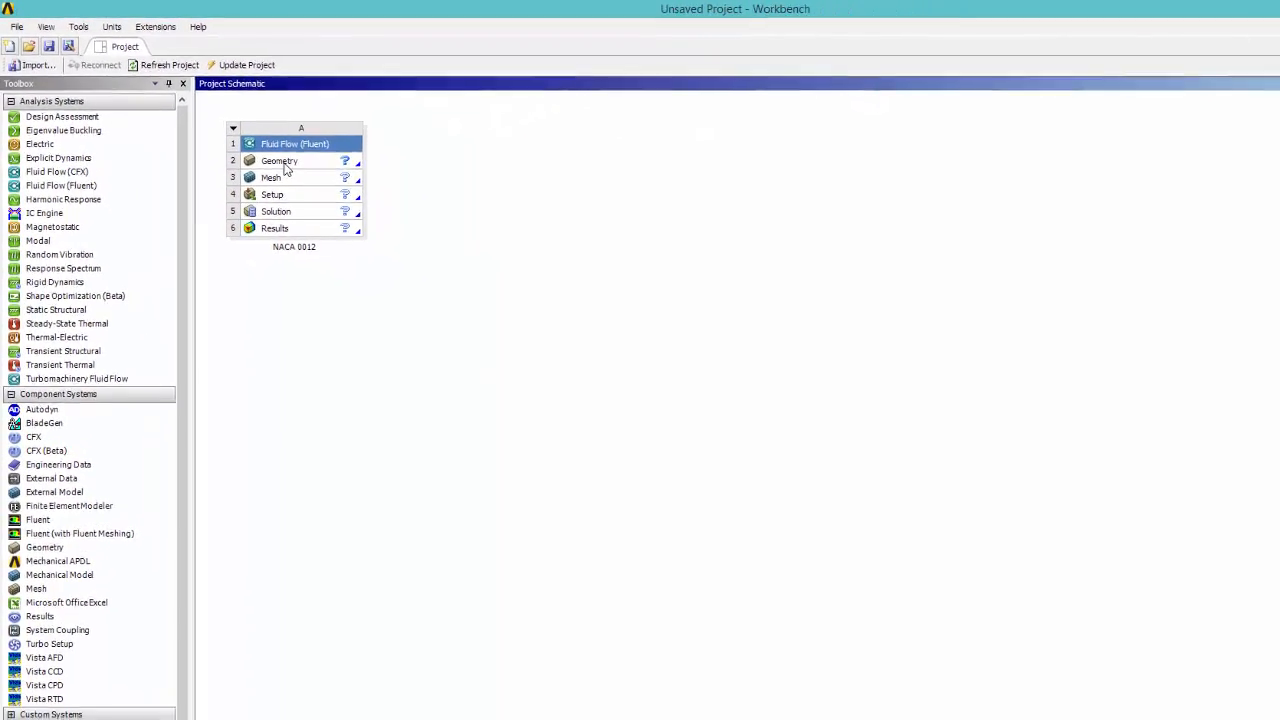
- Open the geometry in DesignModeler and create a new sketch on the XY plane, viewed face-on
{"action": "double_click", "coordinate": [248, 146]}
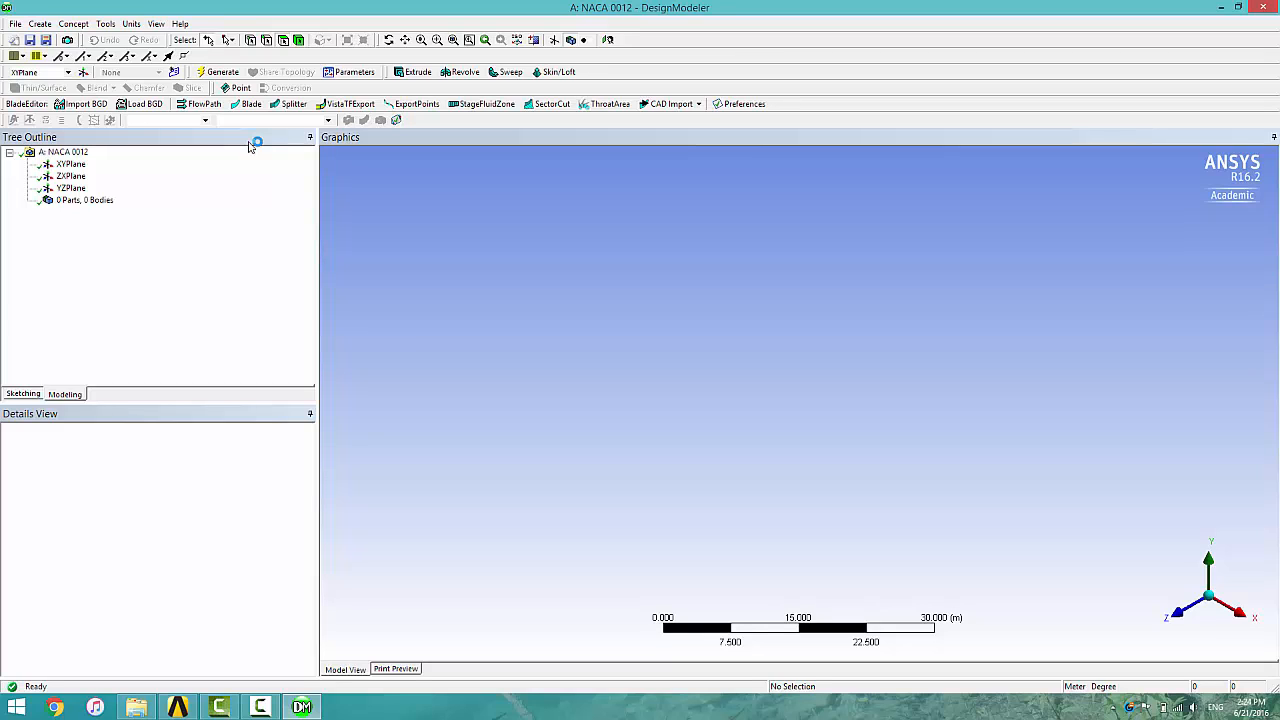
{"action": "left_click", "coordinate": [76, 166]}
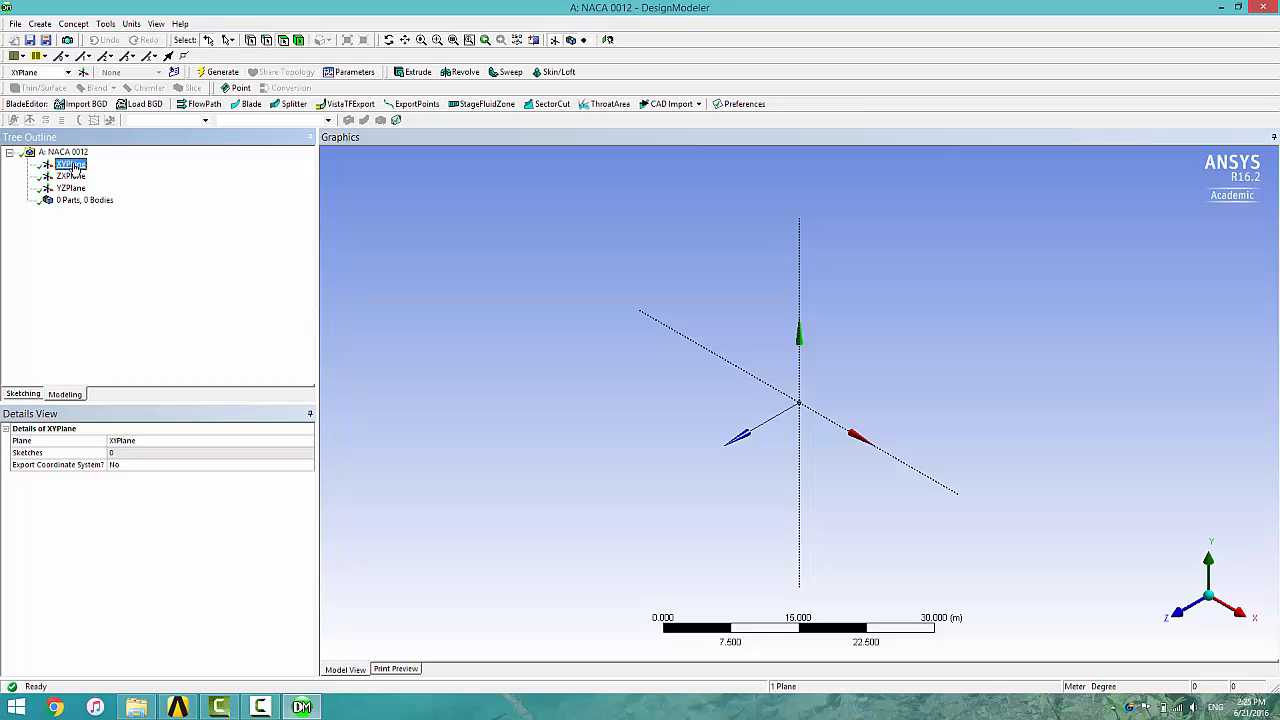
{"action": "left_click", "coordinate": [175, 73]}
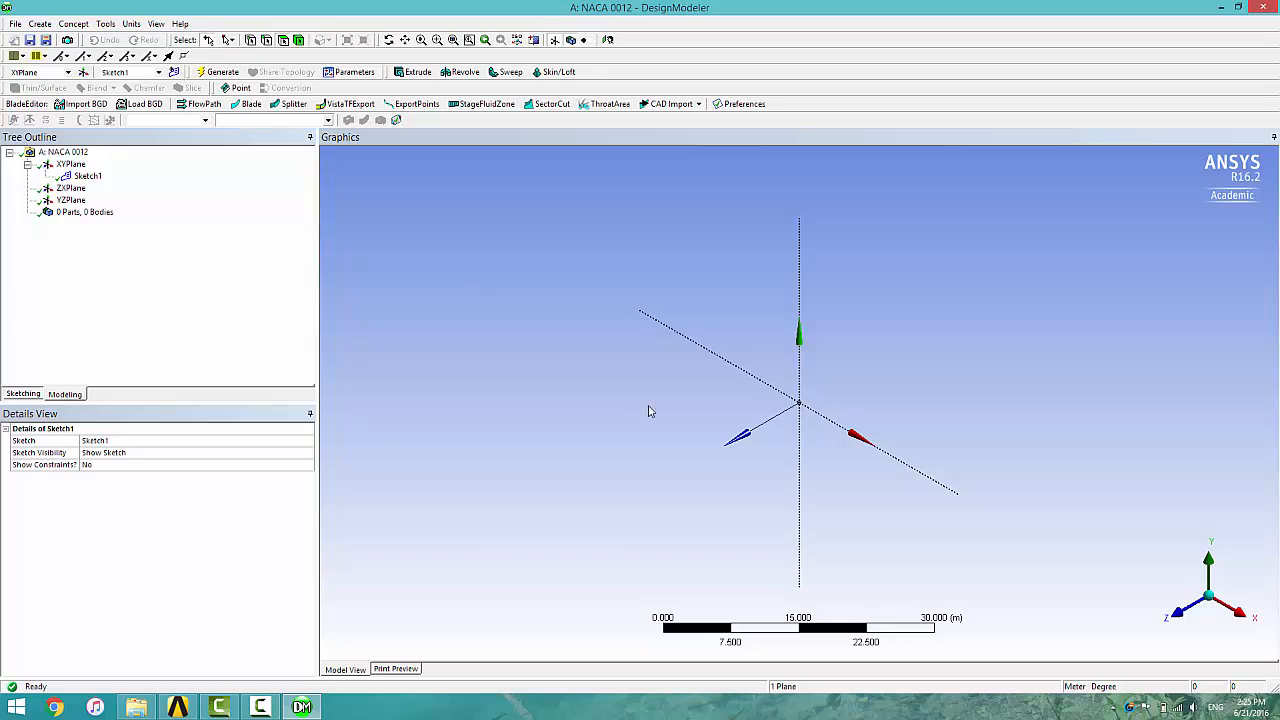
{"action": "left_click", "coordinate": [1185, 614]}
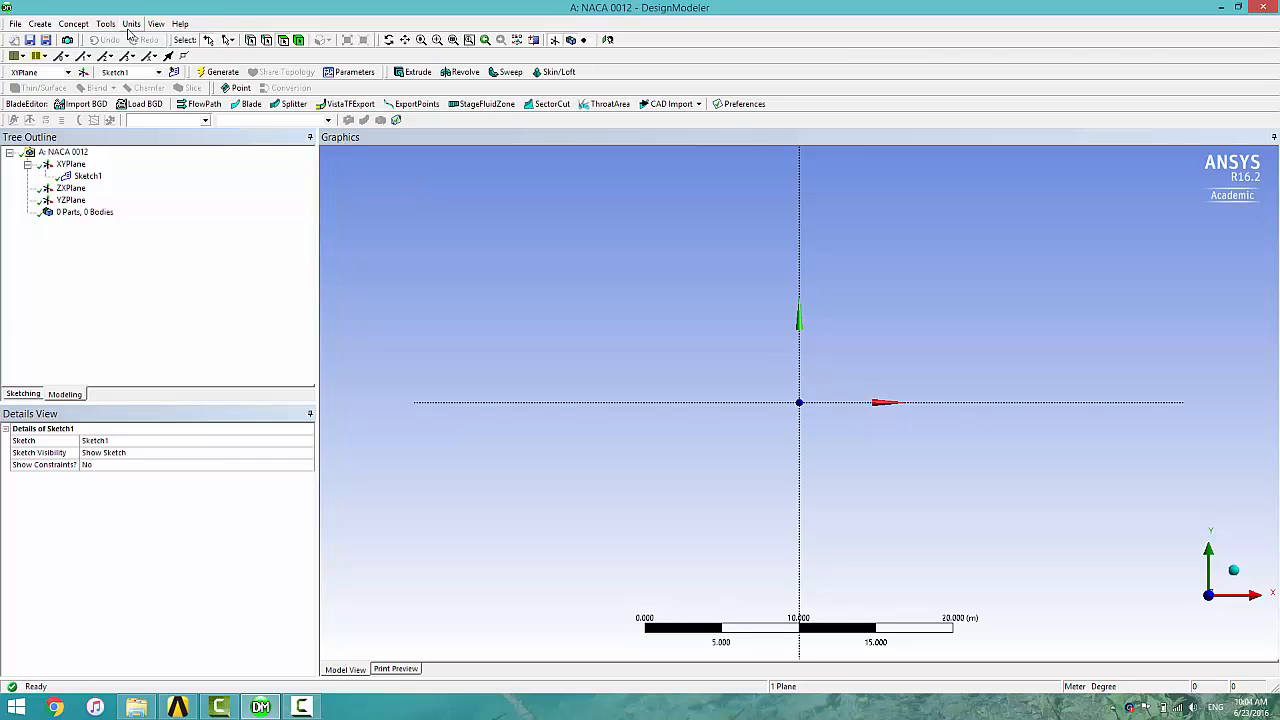
- Set the length unit to meter and have Global and Cursor auto constraints enabled for sketching
{"action": "left_click", "coordinate": [131, 23]}
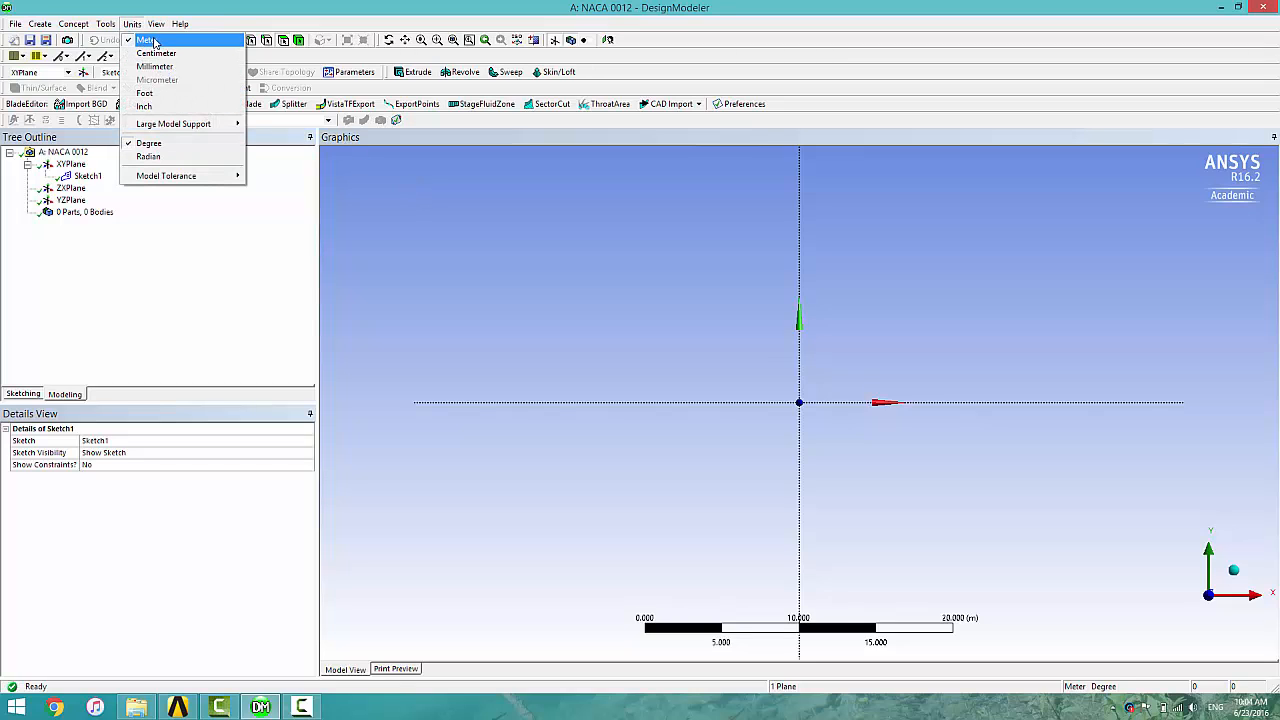
{"action": "left_click", "coordinate": [220, 45]}
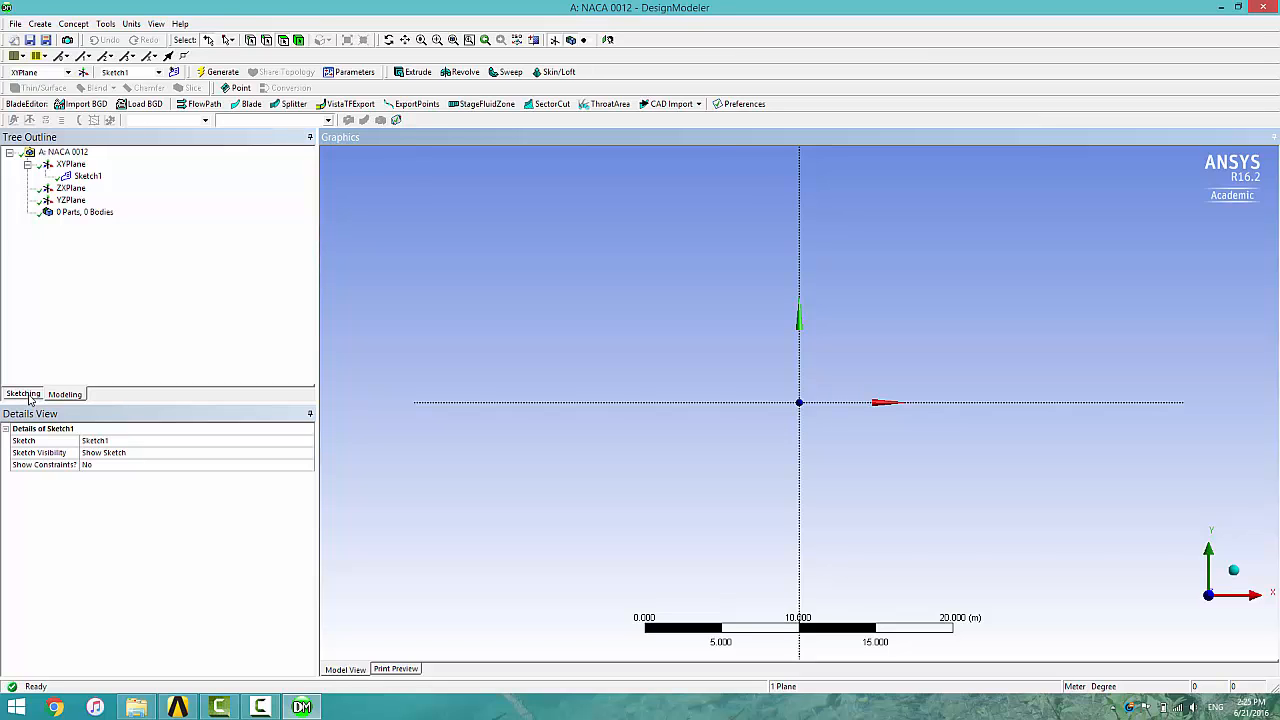
{"action": "left_click", "coordinate": [24, 394]}
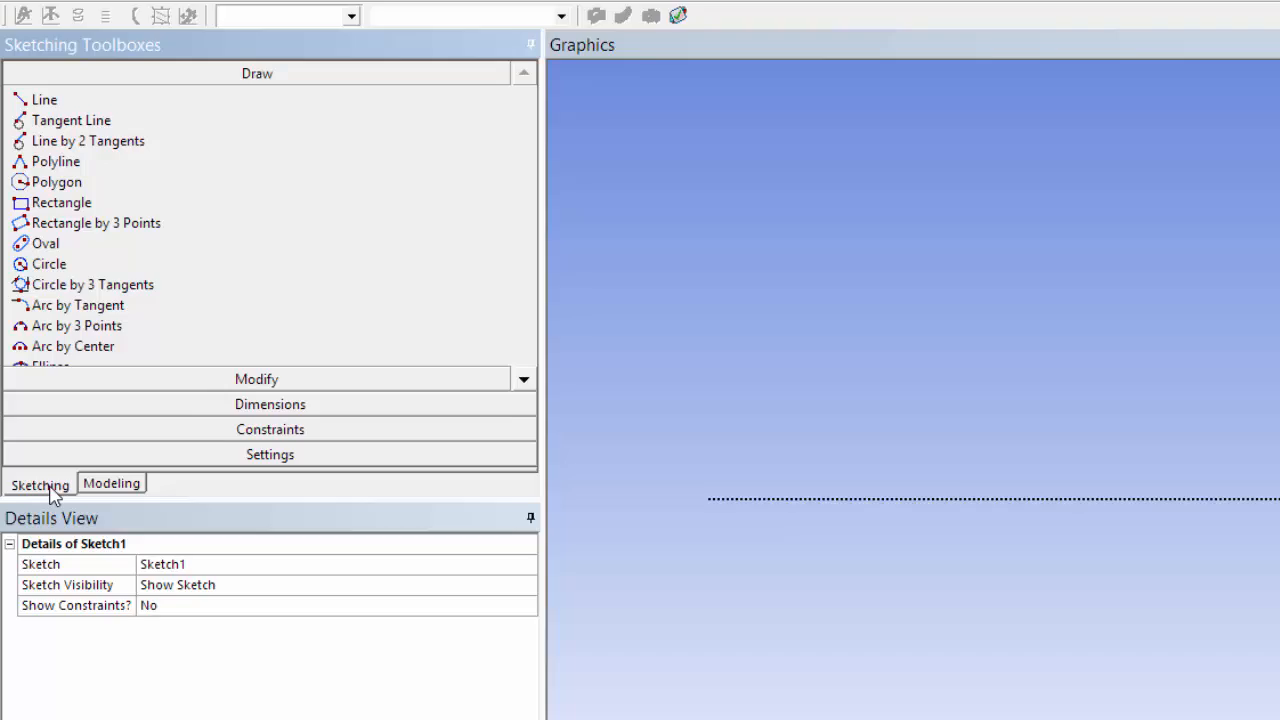
{"action": "left_click", "coordinate": [68, 431]}
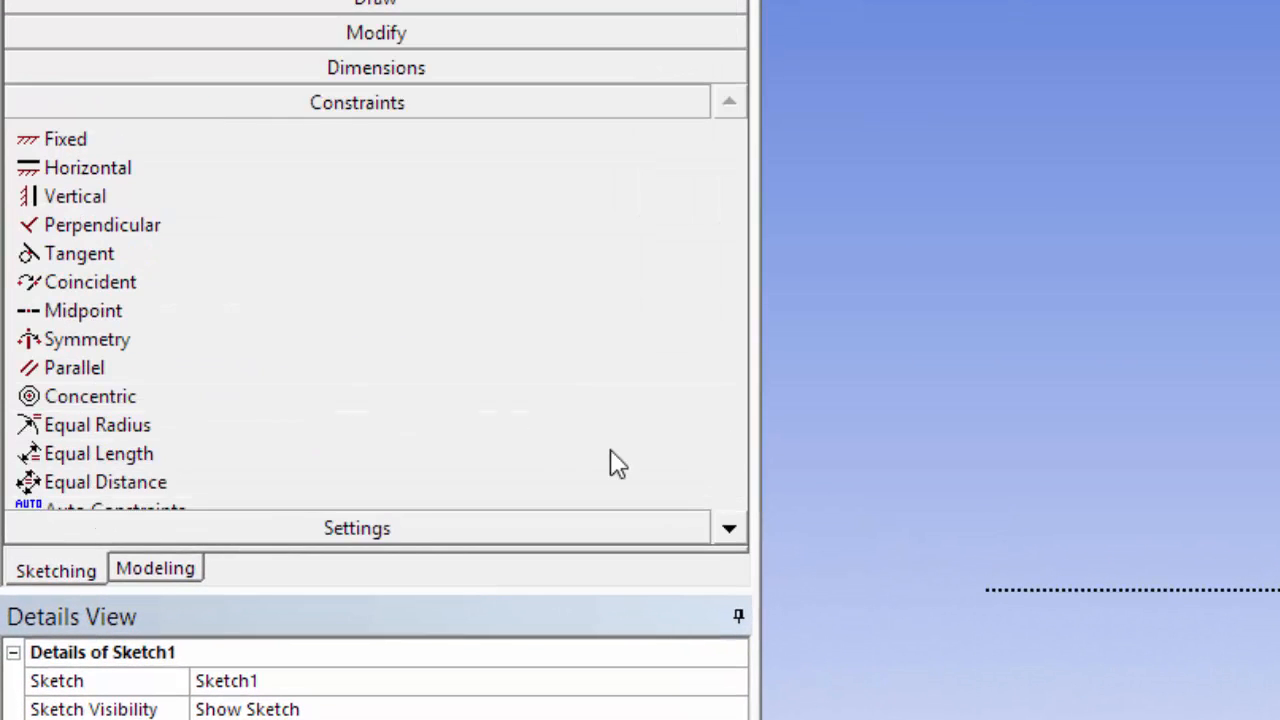
{"action": "left_click", "coordinate": [733, 530]}
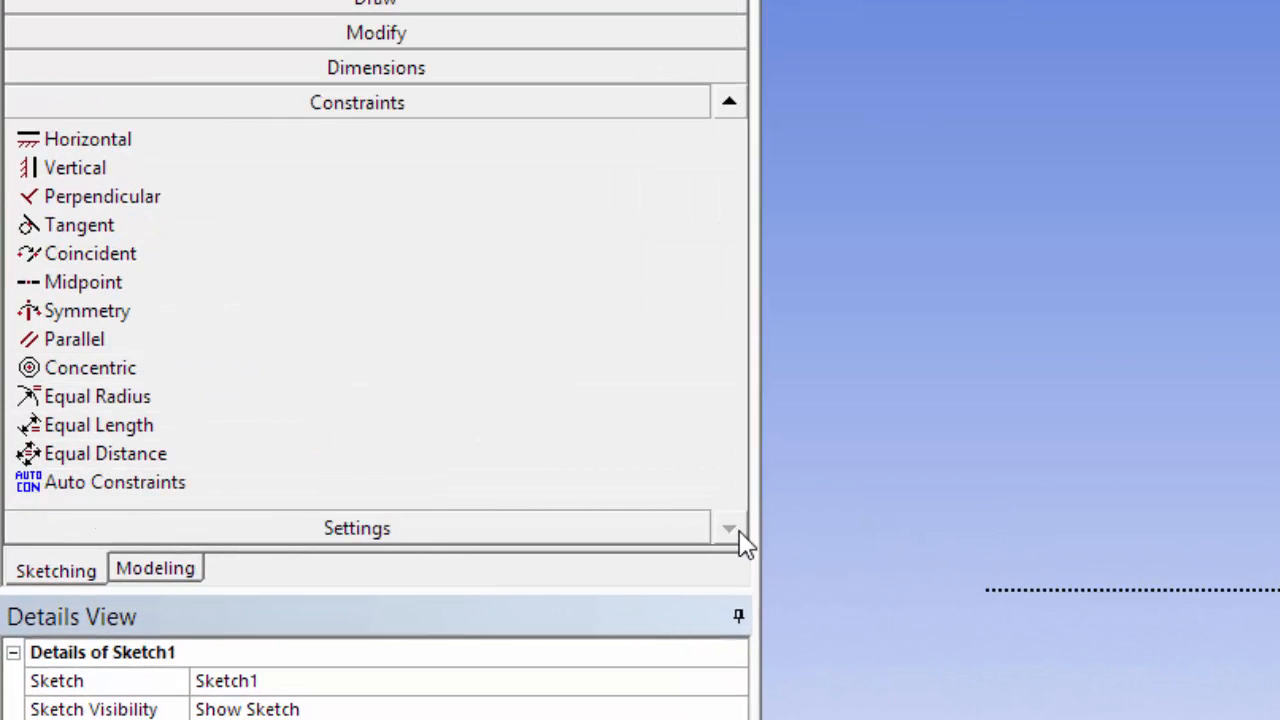
{"action": "left_click", "coordinate": [140, 488]}
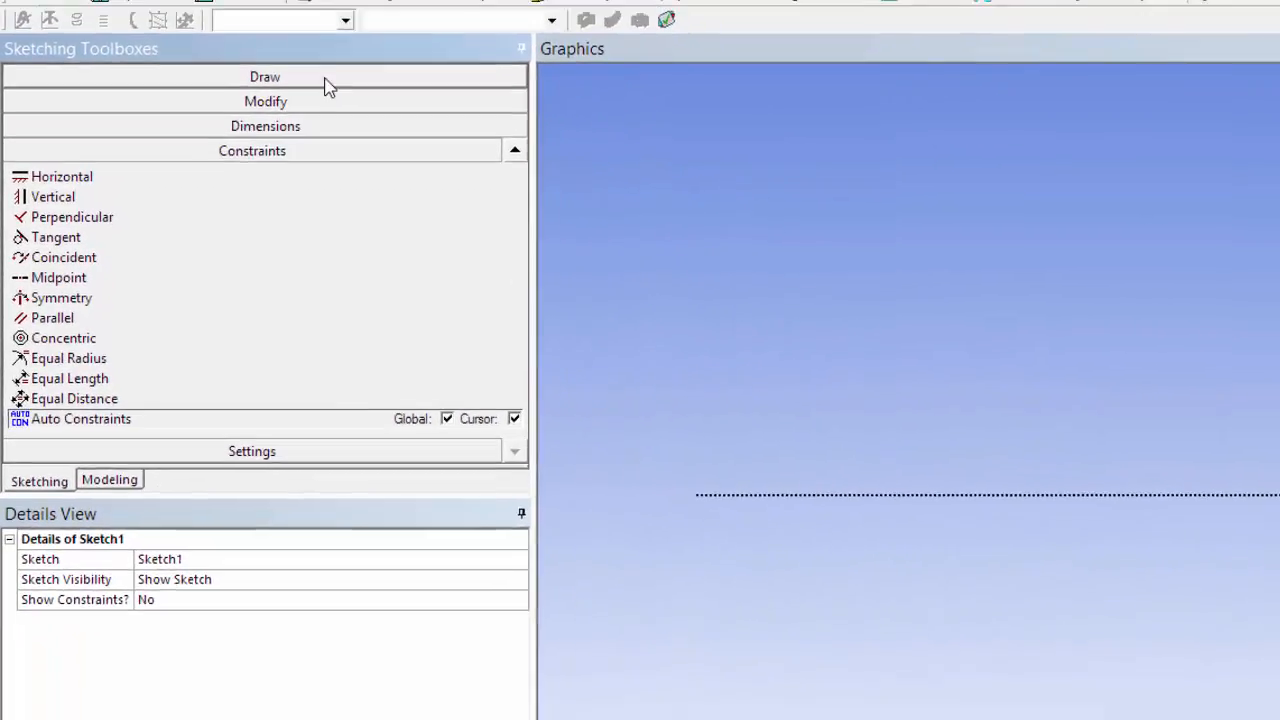
- Draw a center-based semicircular arc of about 14 m radius around the origin, from the positive to the negative Y axis through negative X
{"action": "left_click", "coordinate": [383, 48]}
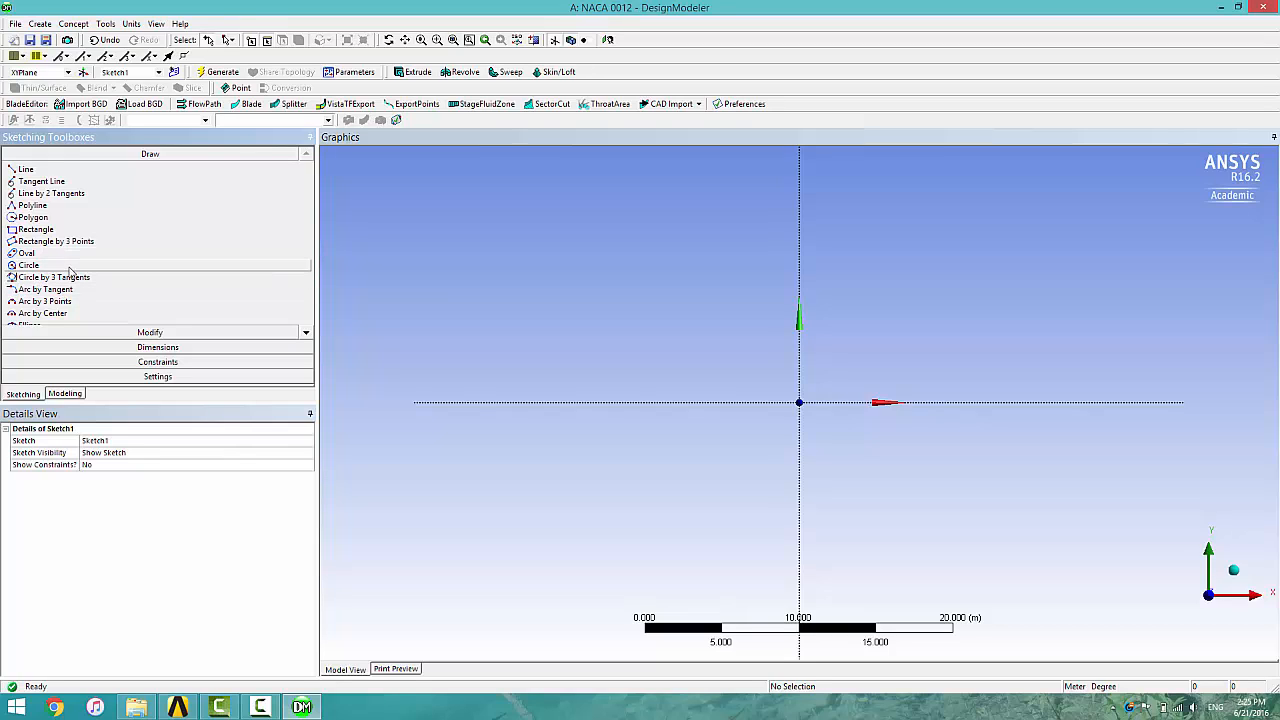
{"action": "left_click", "coordinate": [56, 313]}
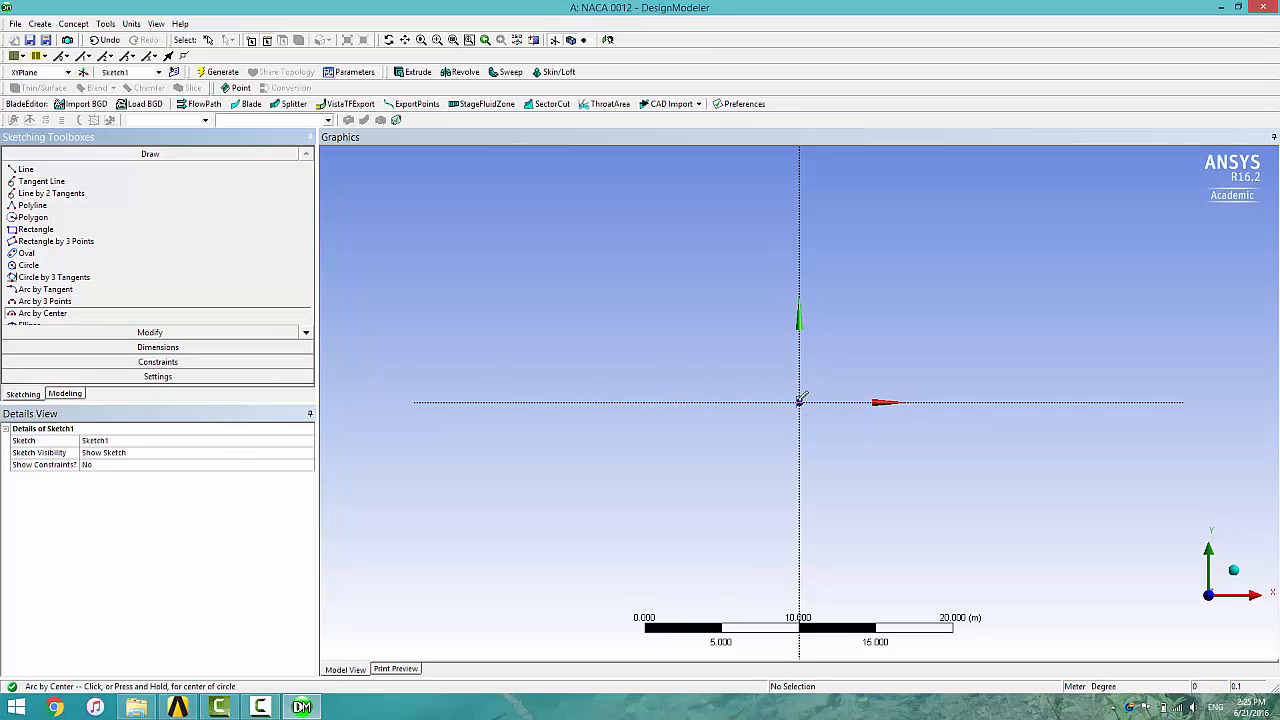
{"action": "left_click", "coordinate": [799, 401]}
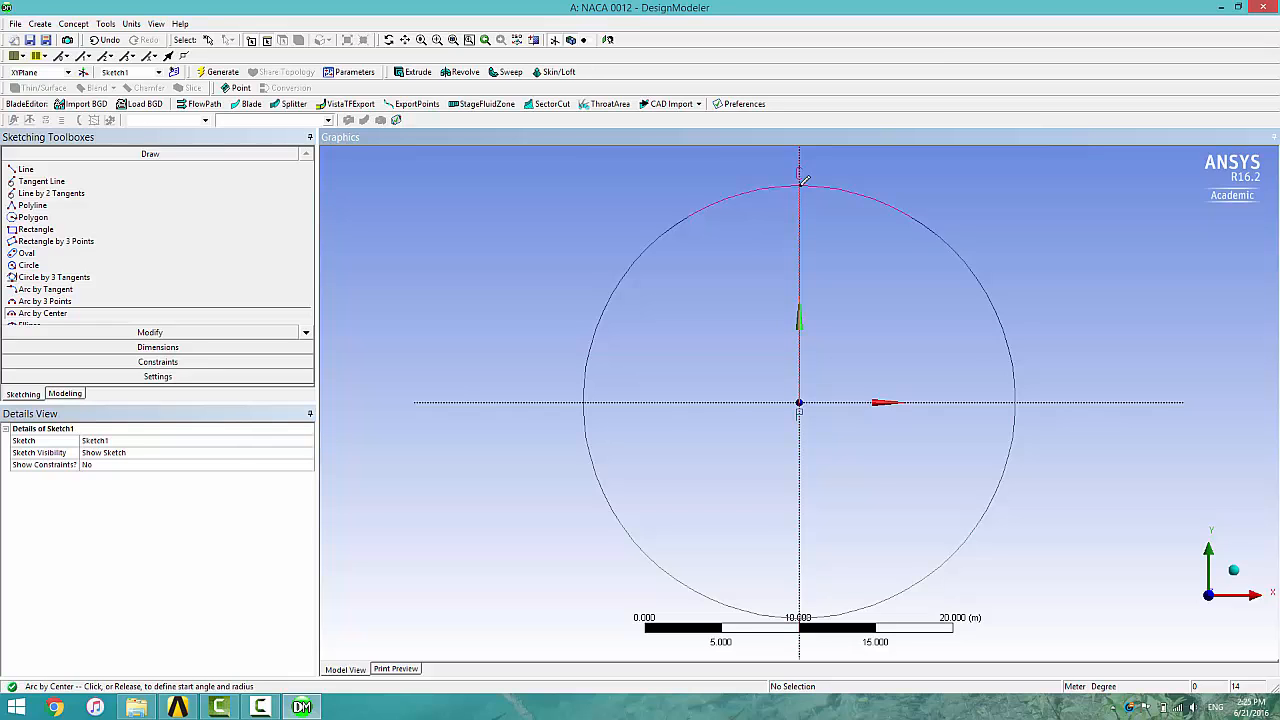
{"action": "left_click", "coordinate": [801, 183]}
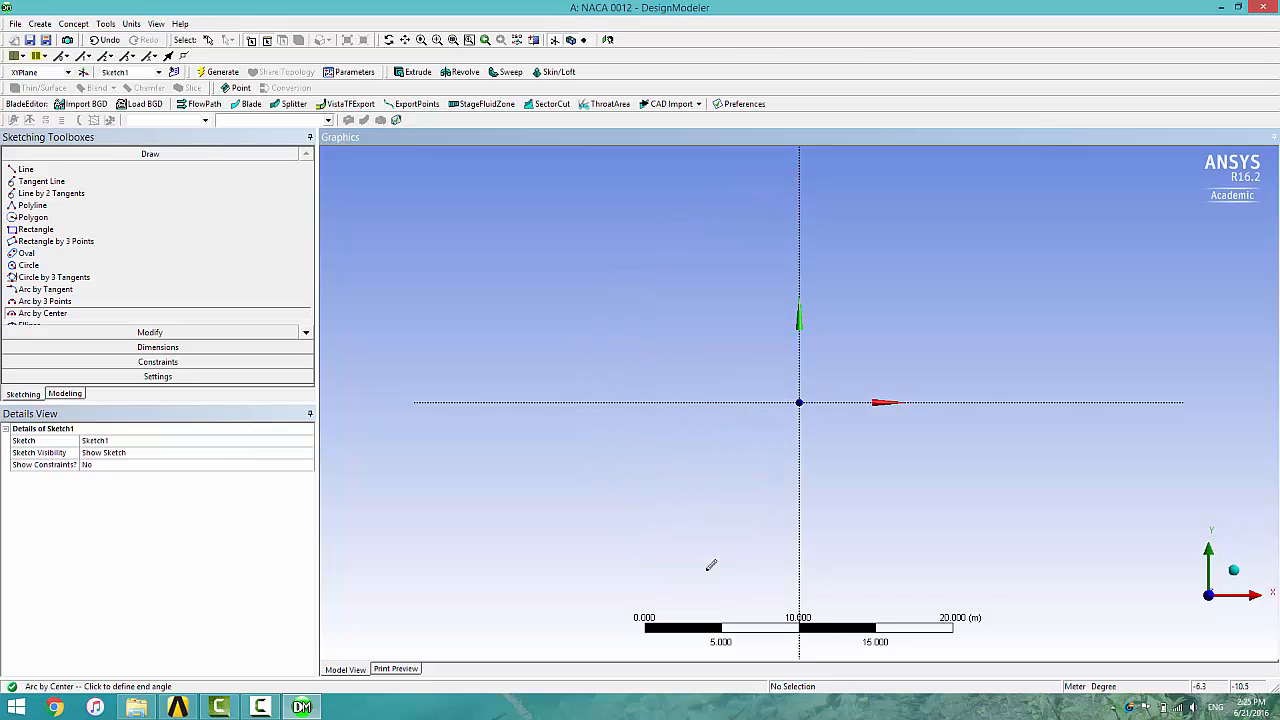
{"action": "left_click", "coordinate": [803, 565]}
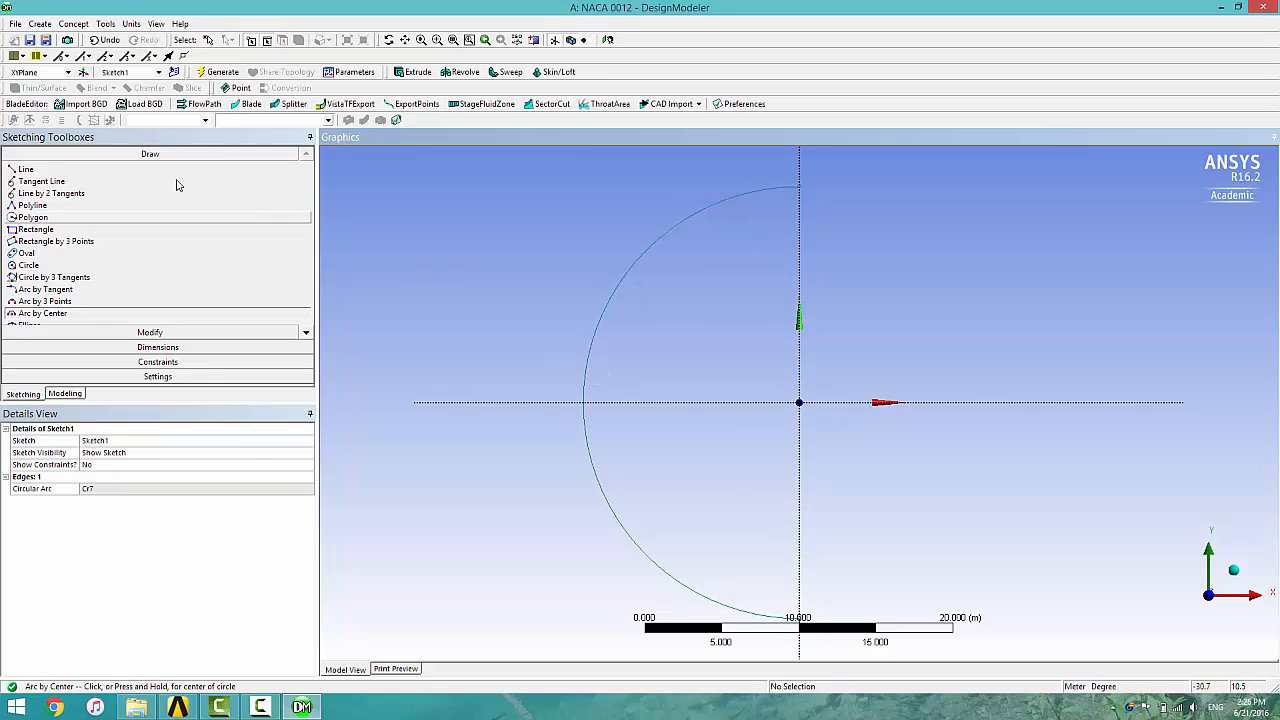
- Draw horizontal lines toward positive X from the arc's upper and lower ends, about 12 m and 13 m long, and join their free ends
{"action": "left_click", "coordinate": [28, 170]}
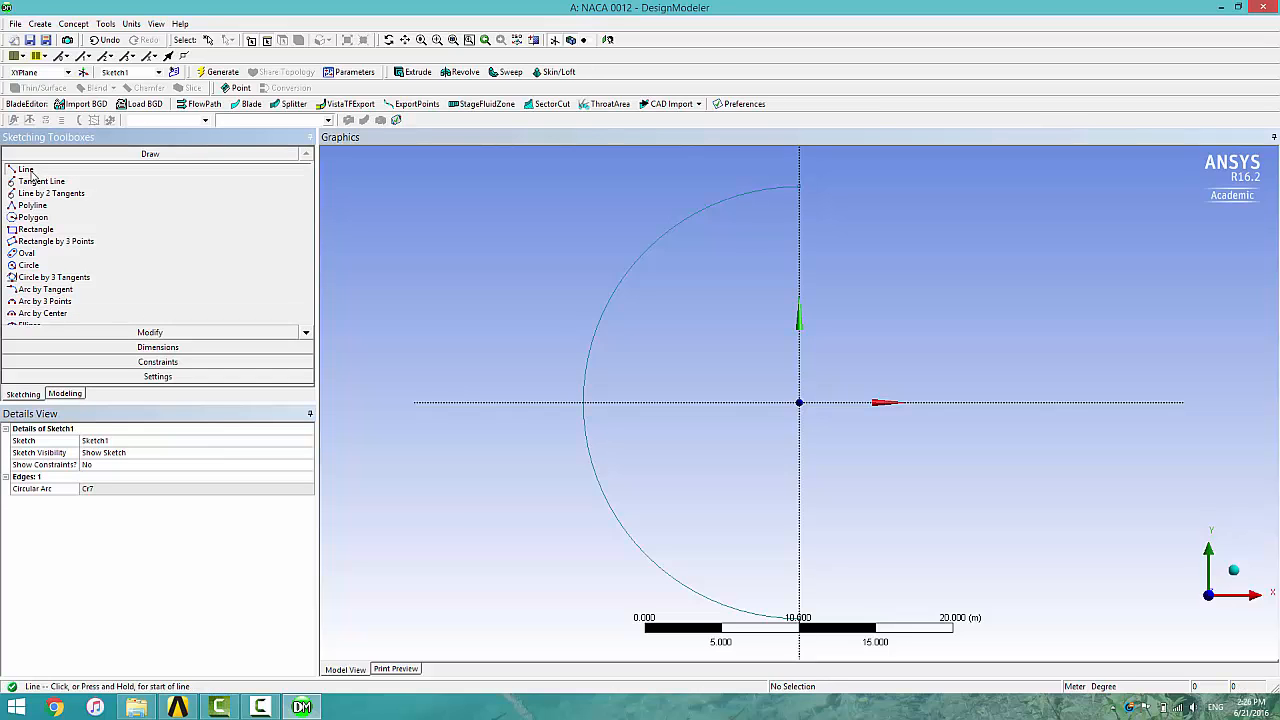
{"action": "left_click", "coordinate": [799, 185]}
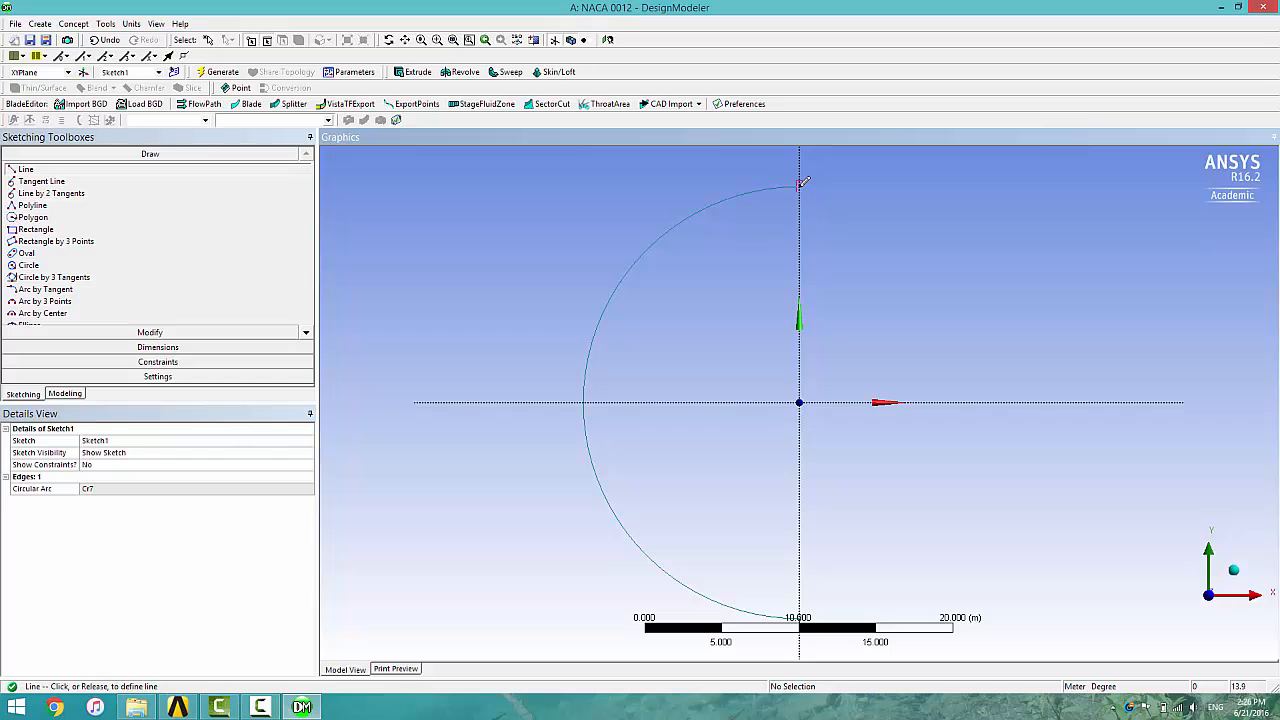
{"action": "left_click", "coordinate": [985, 184]}
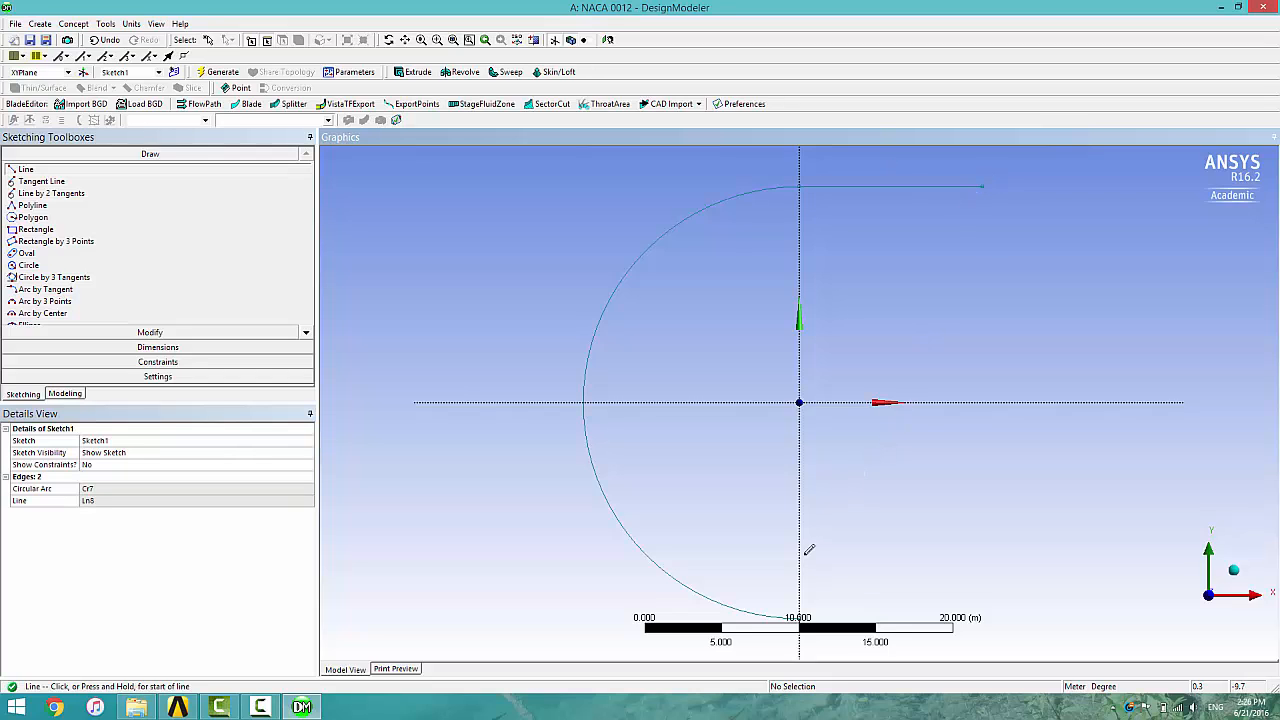
{"action": "scroll", "coordinate": [809, 555], "scroll_direction": "down", "scroll_amount": 1}
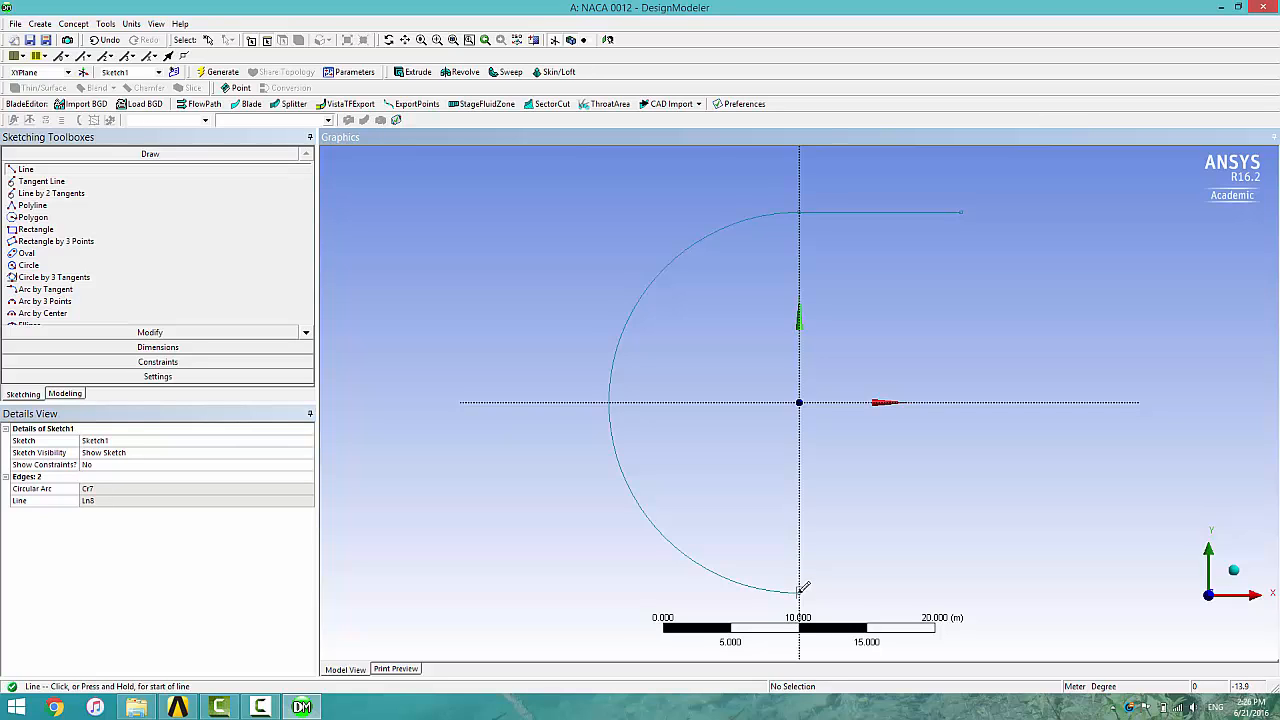
{"action": "left_click", "coordinate": [799, 591]}
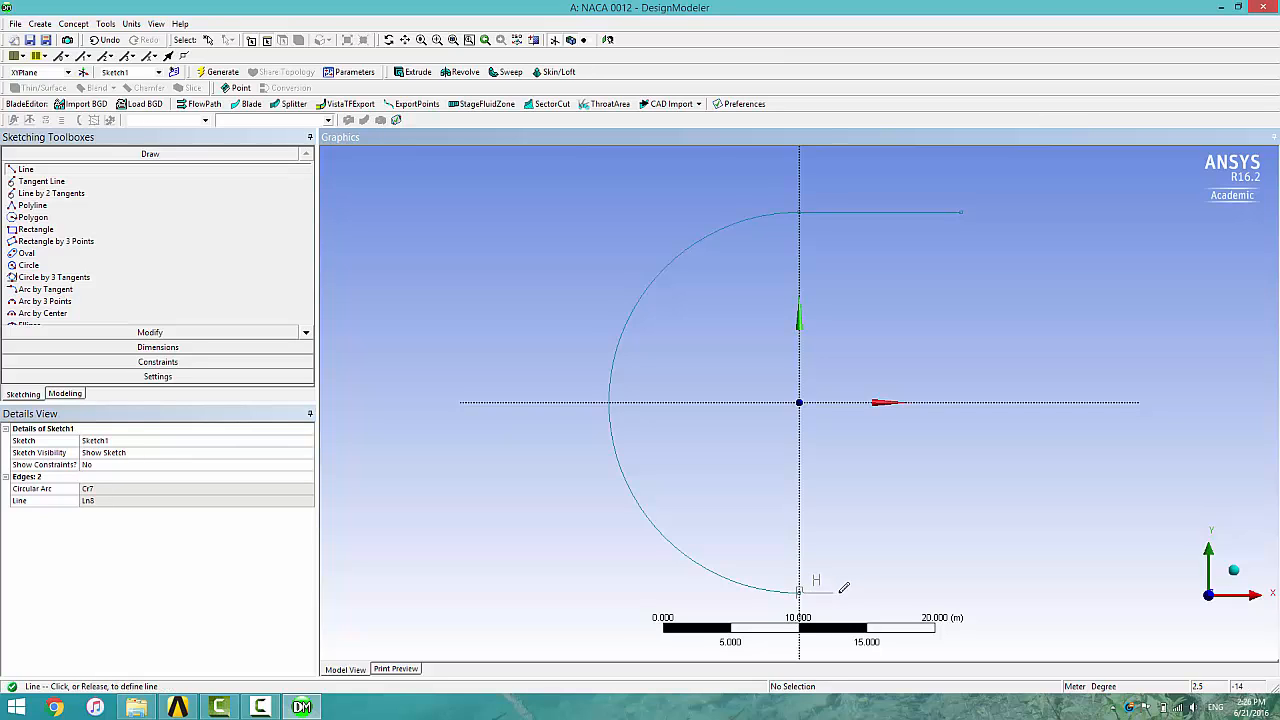
{"action": "left_click", "coordinate": [977, 589]}
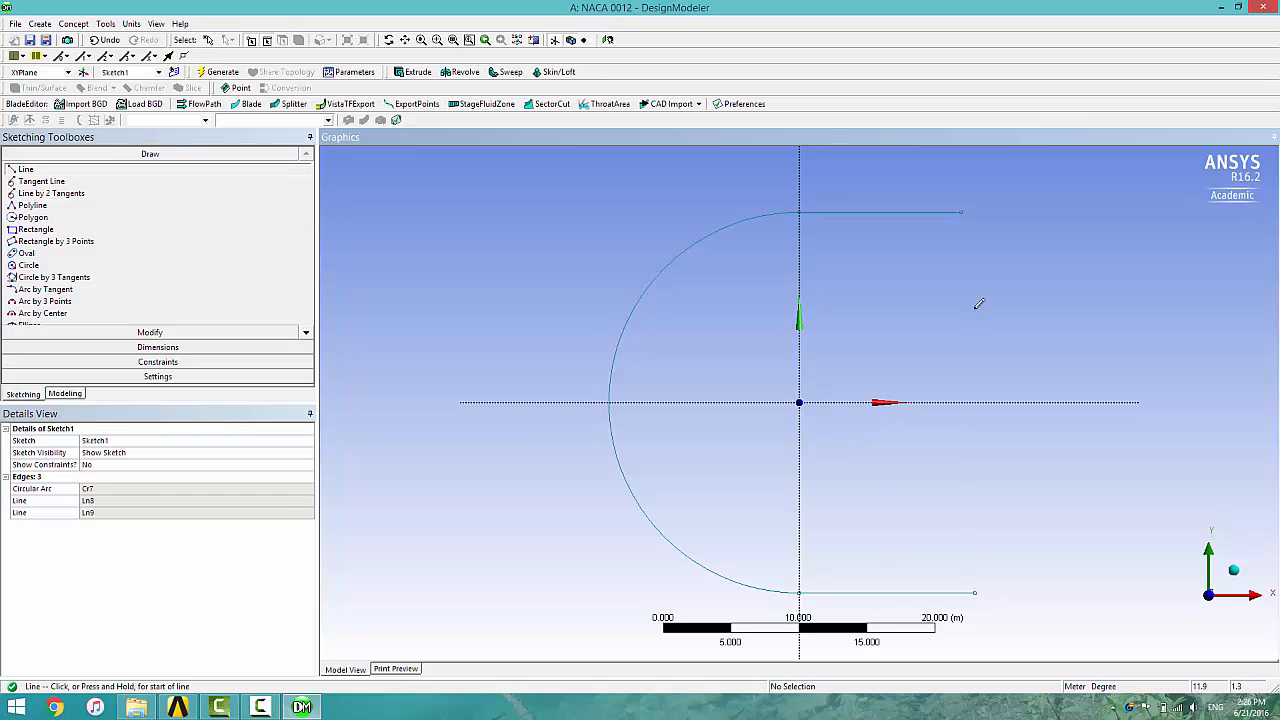
{"action": "left_click", "coordinate": [963, 209]}
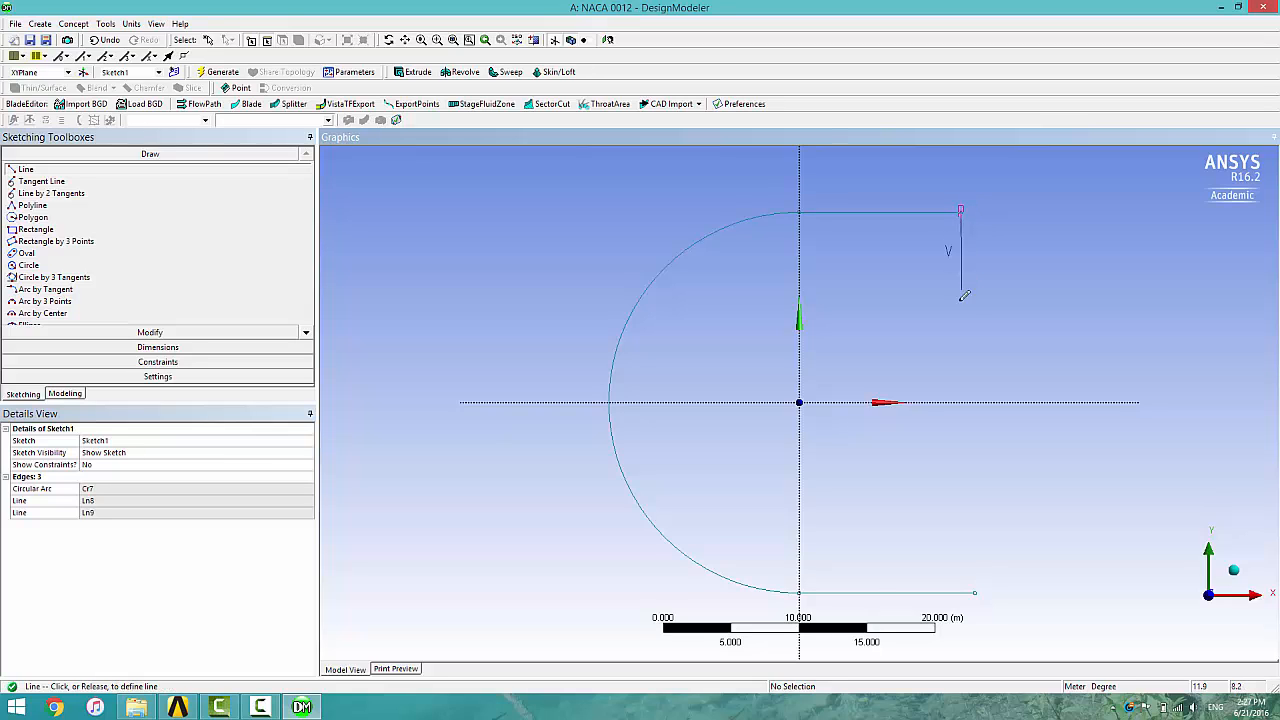
{"action": "left_click", "coordinate": [976, 589]}
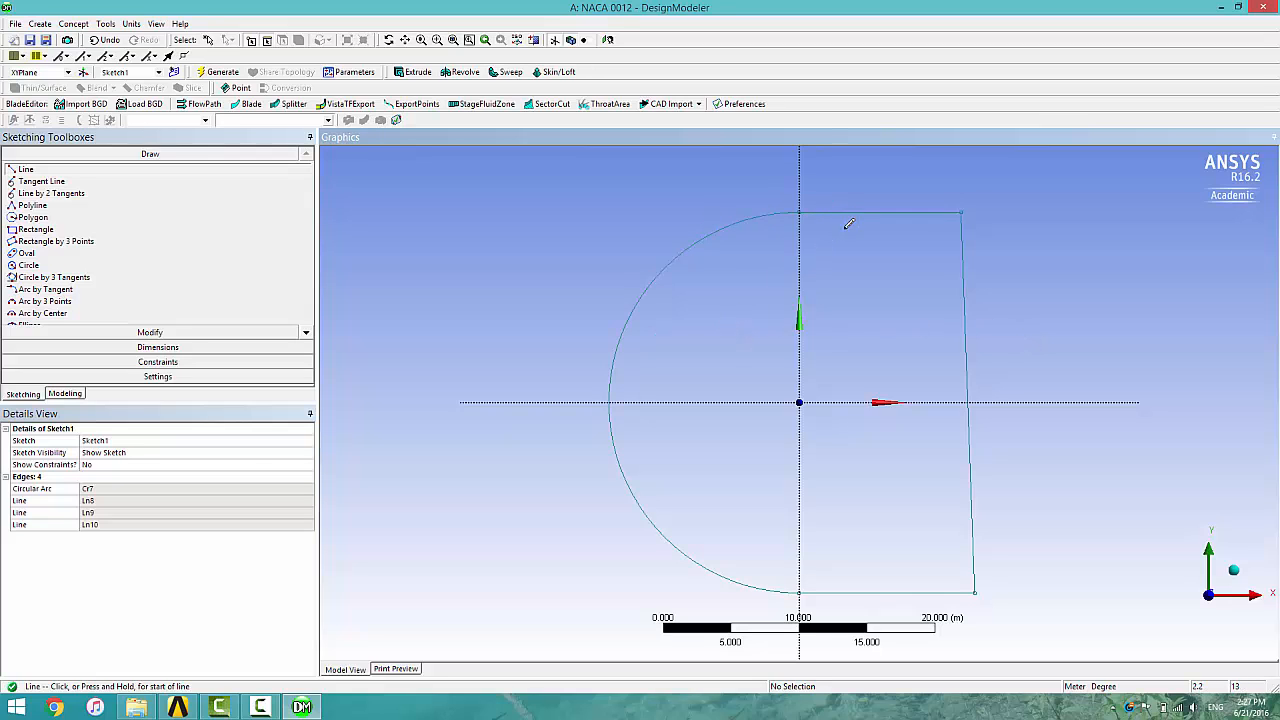
- Apply an Equal Length constraint to the two horizontal lines of the profile
{"action": "left_click", "coordinate": [187, 365]}
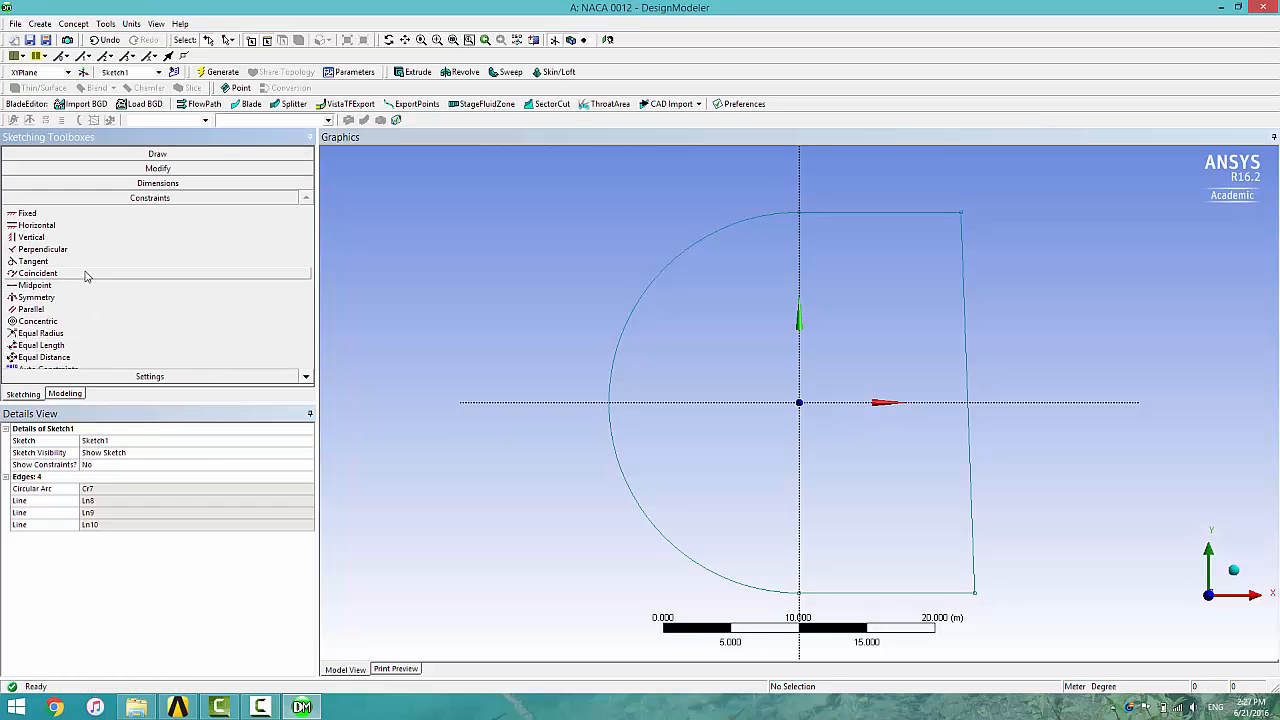
{"action": "left_click", "coordinate": [143, 347]}
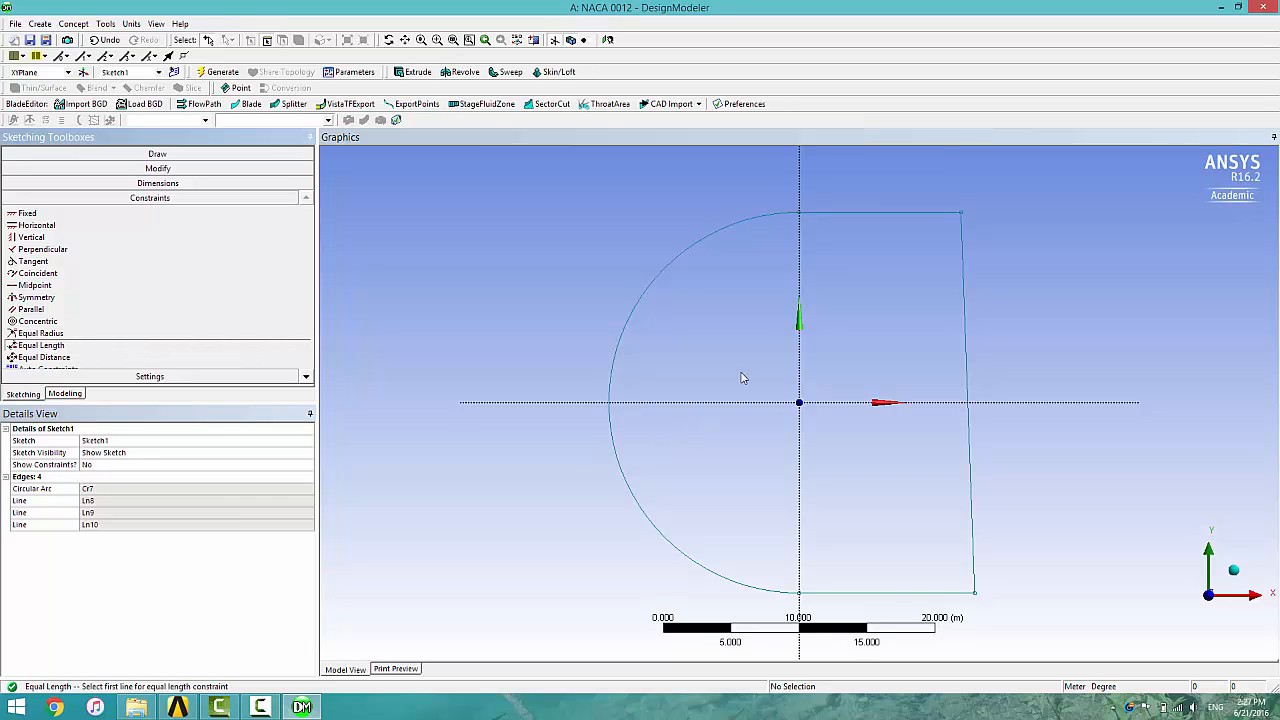
{"action": "left_click", "coordinate": [850, 212]}
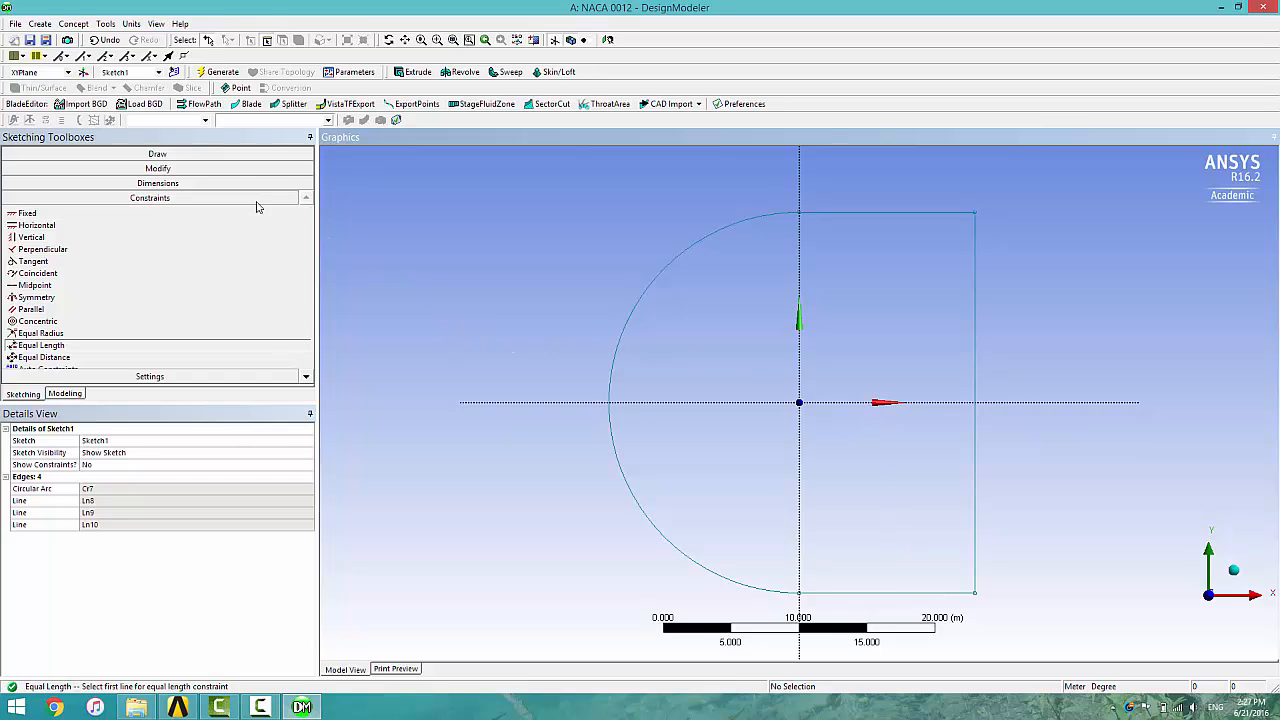
- Add a radius dimension to the semicircular arc and set it to 12.5 m
{"action": "left_click", "coordinate": [183, 185]}
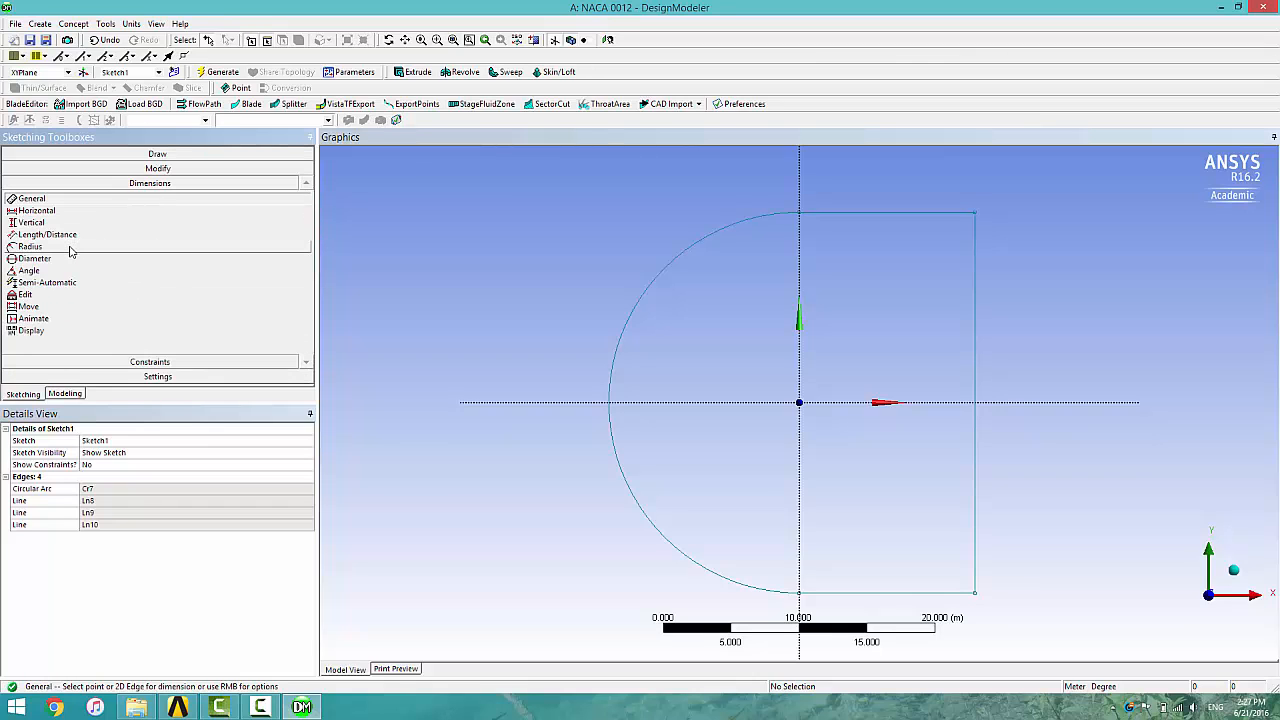
{"action": "left_click", "coordinate": [70, 248]}
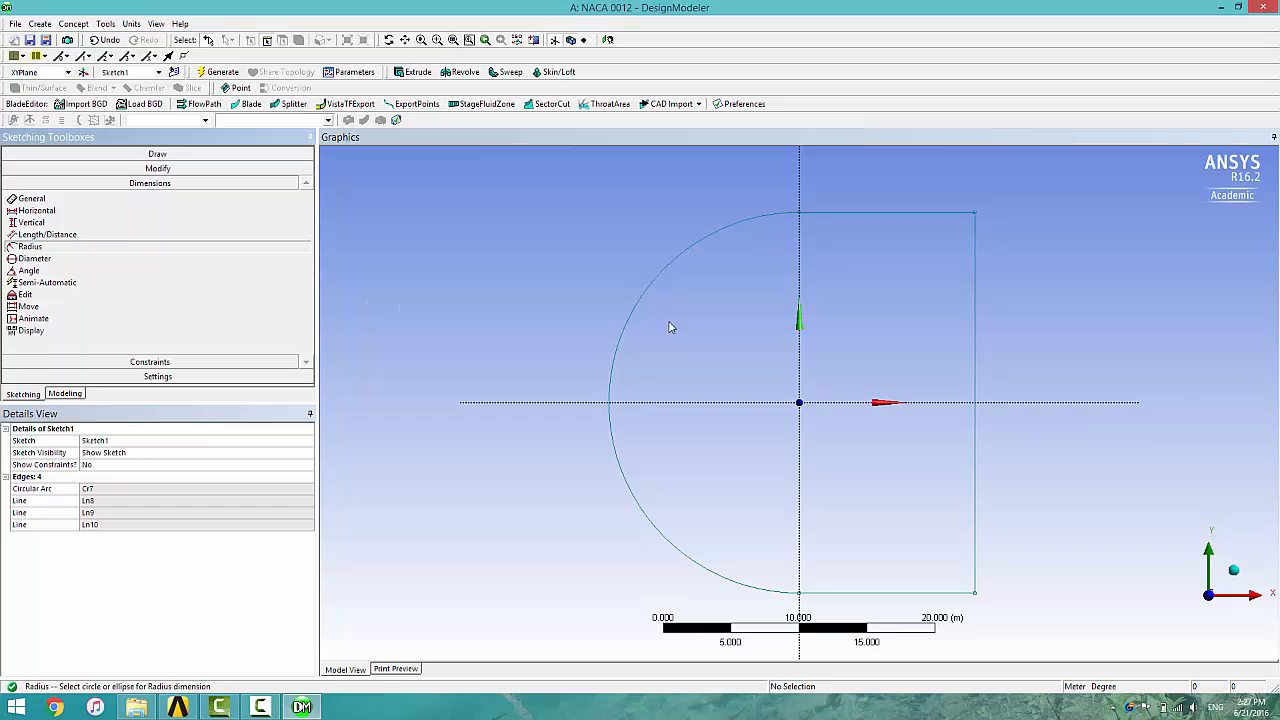
{"action": "left_click", "coordinate": [640, 306]}
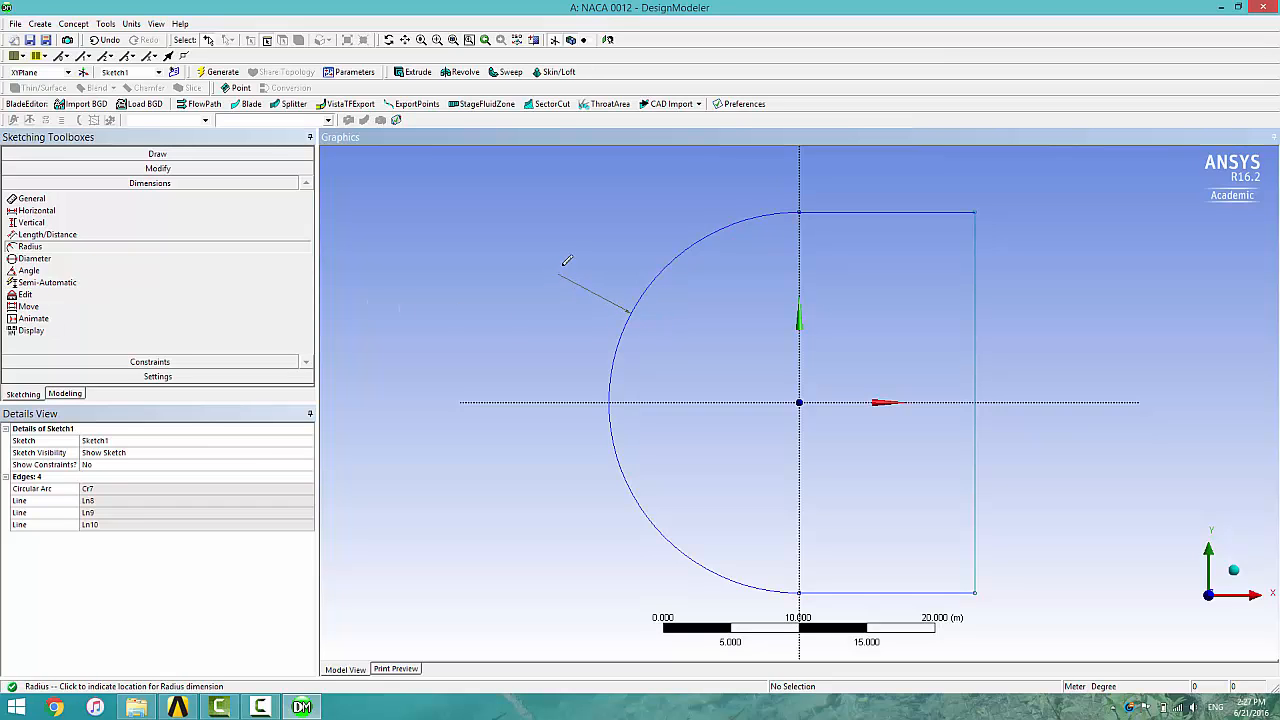
{"action": "left_click", "coordinate": [563, 264]}
{"action": "left_click", "coordinate": [100, 488]}
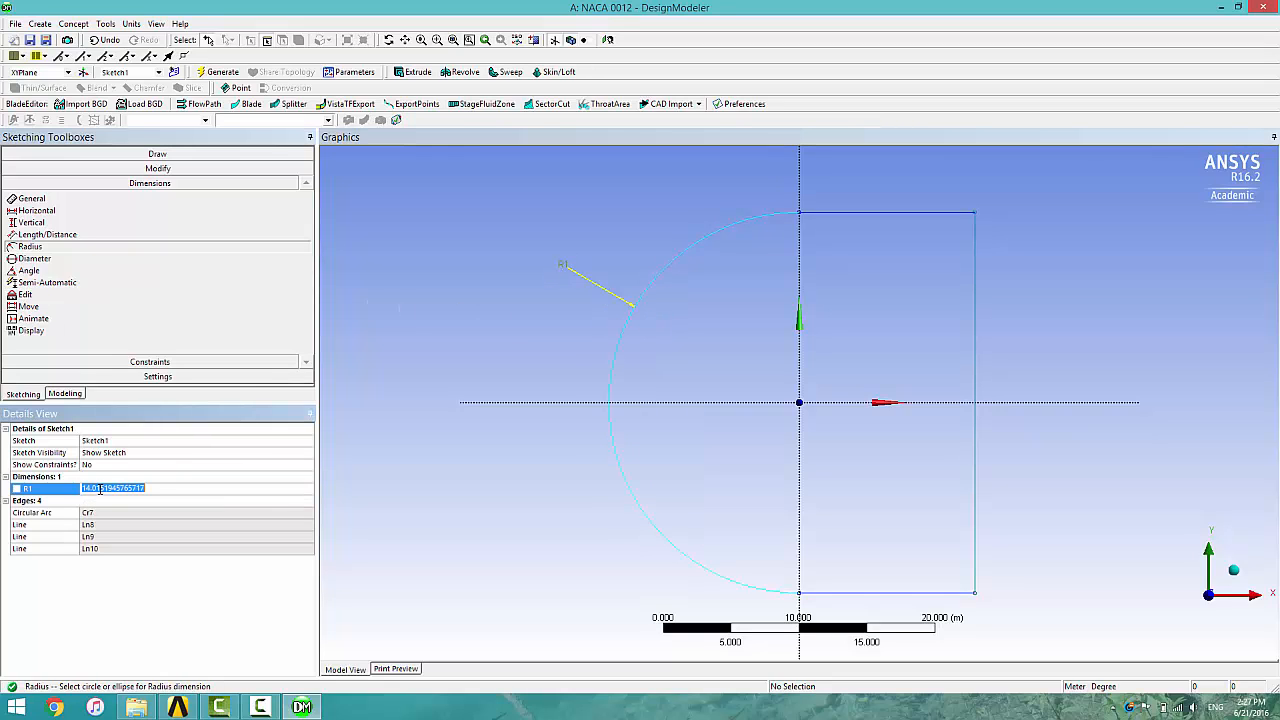
{"action": "left_click", "coordinate": [100, 488]}
{"action": "key", "text": "ctrl+a"}
{"action": "type", "text": "12"}
{"action": "key", "text": "Return"}
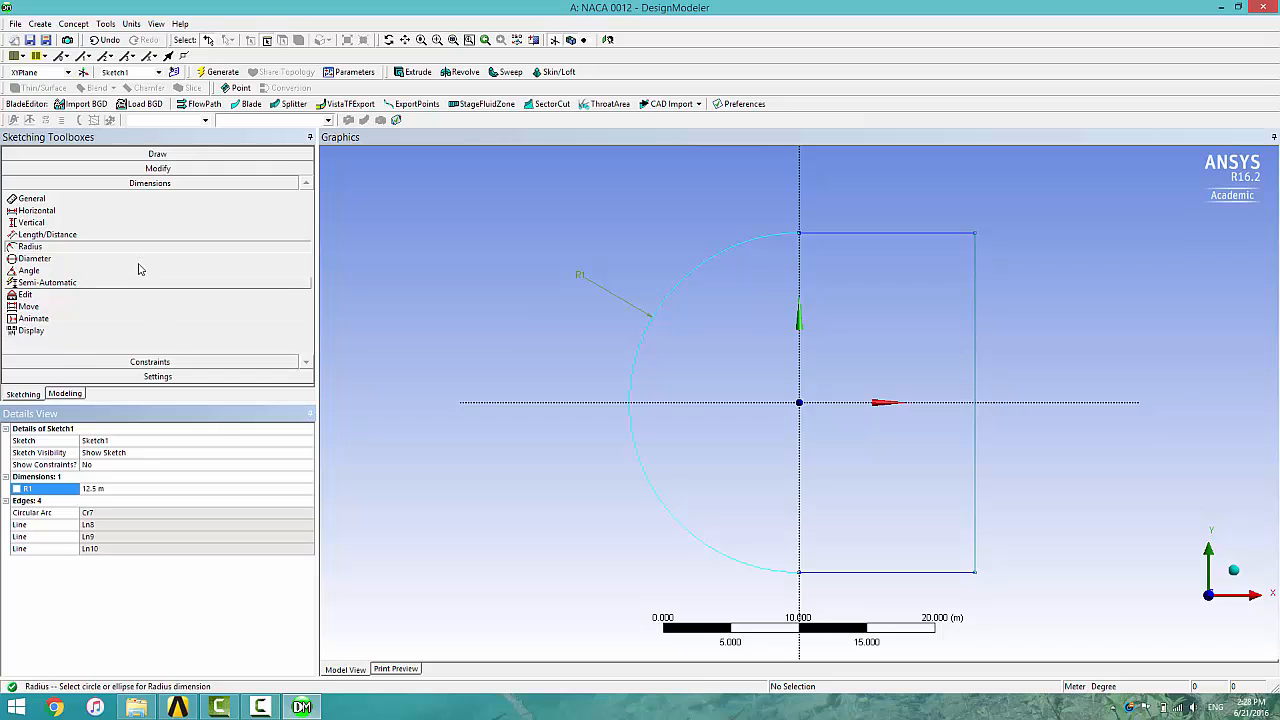
- Dimension the upper horizontal line's length with a general dimension and set it to 12.5 m
{"action": "left_click", "coordinate": [98, 209]}
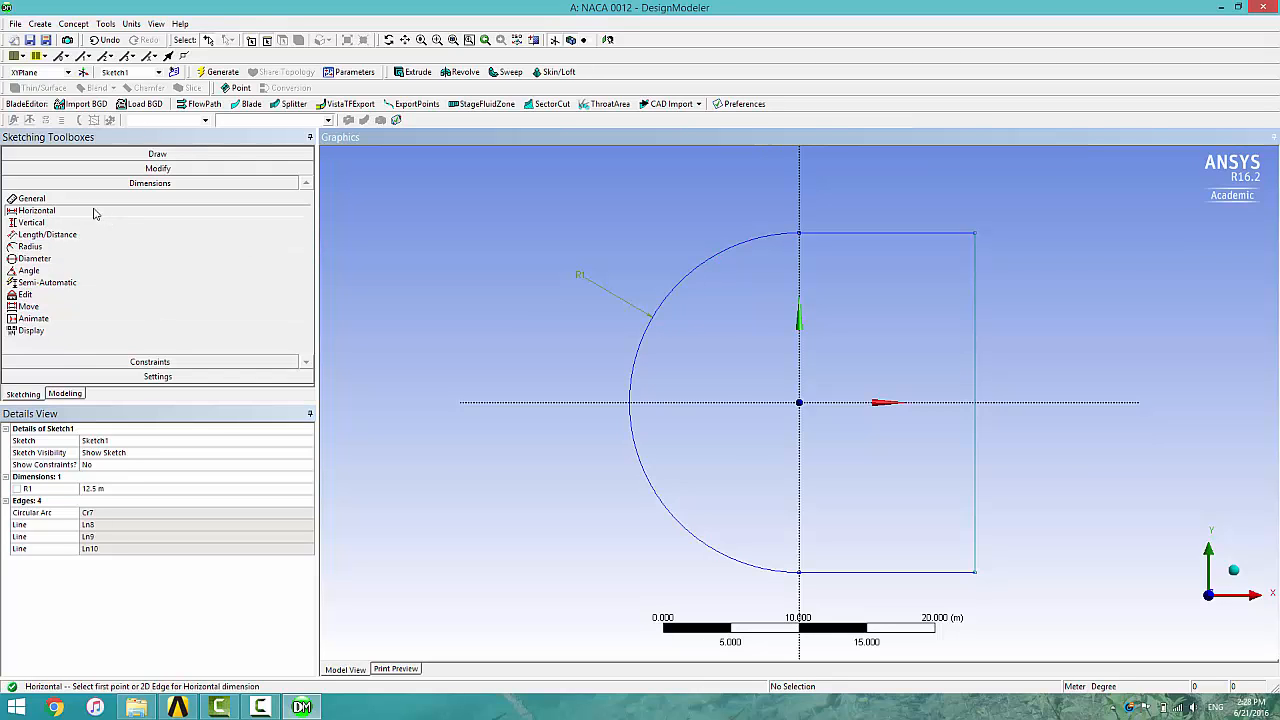
{"action": "left_click", "coordinate": [40, 198]}
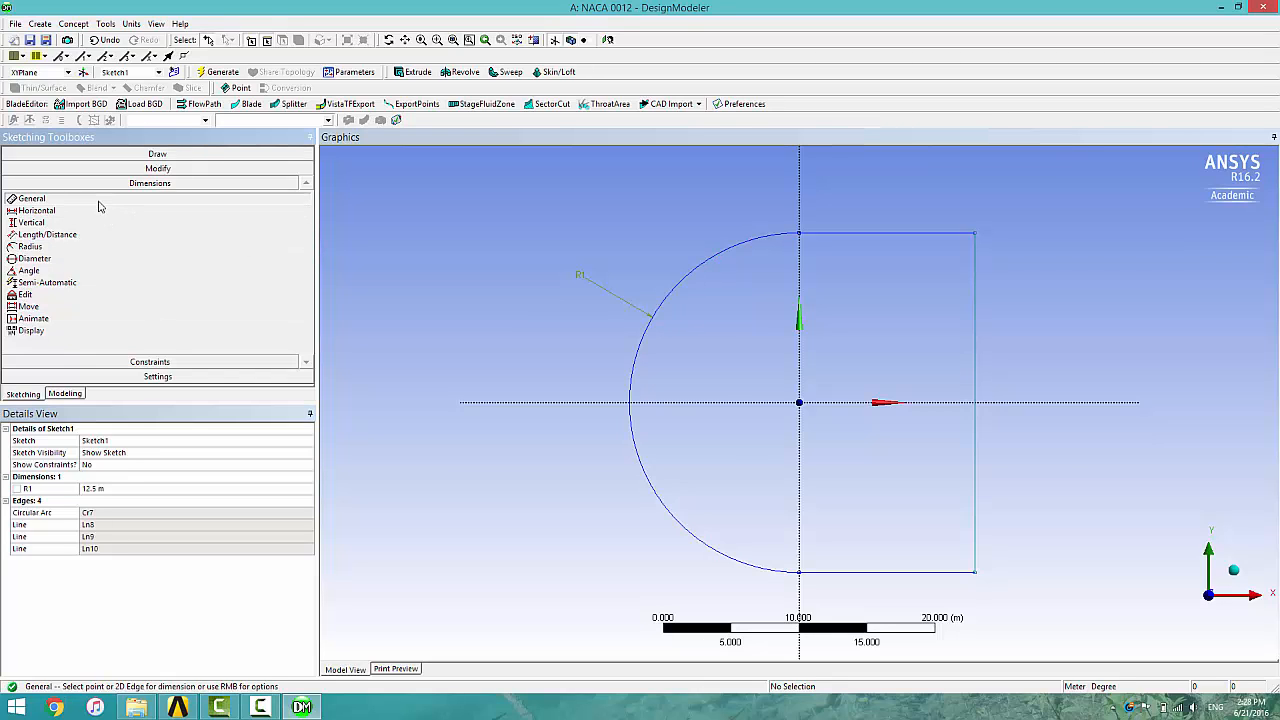
{"action": "left_click", "coordinate": [860, 240]}
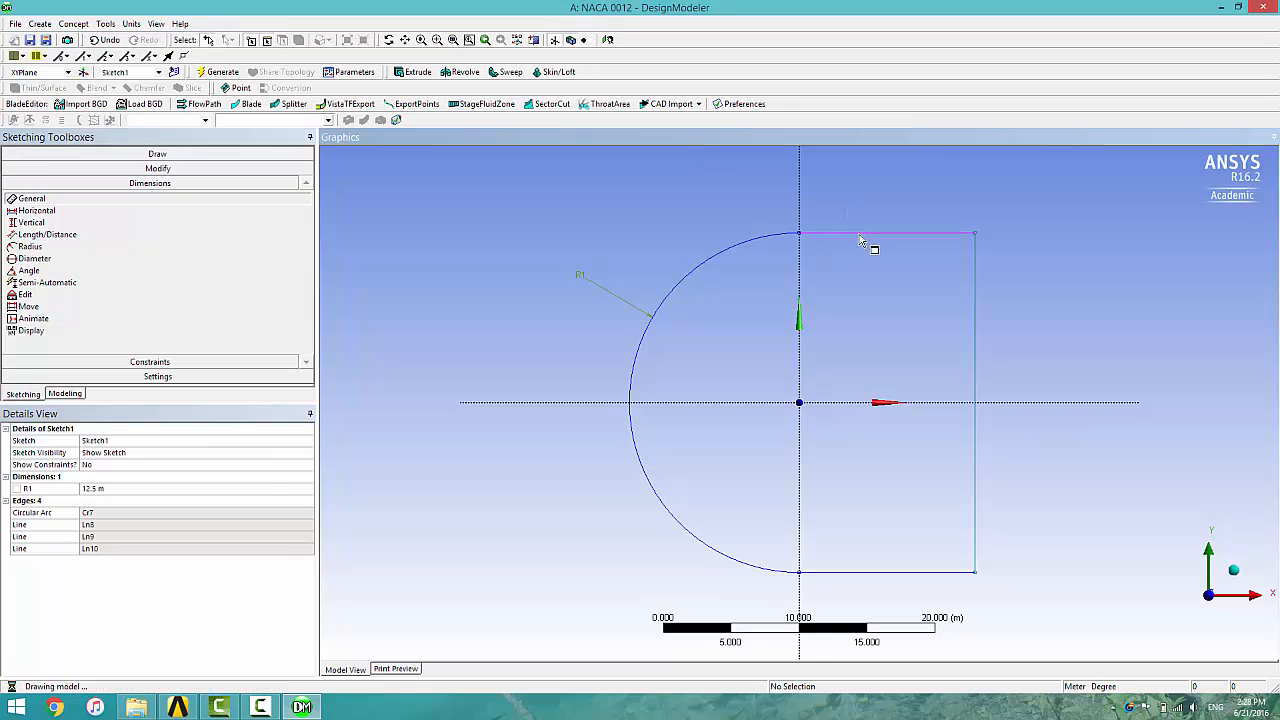
{"action": "left_click", "coordinate": [864, 208]}
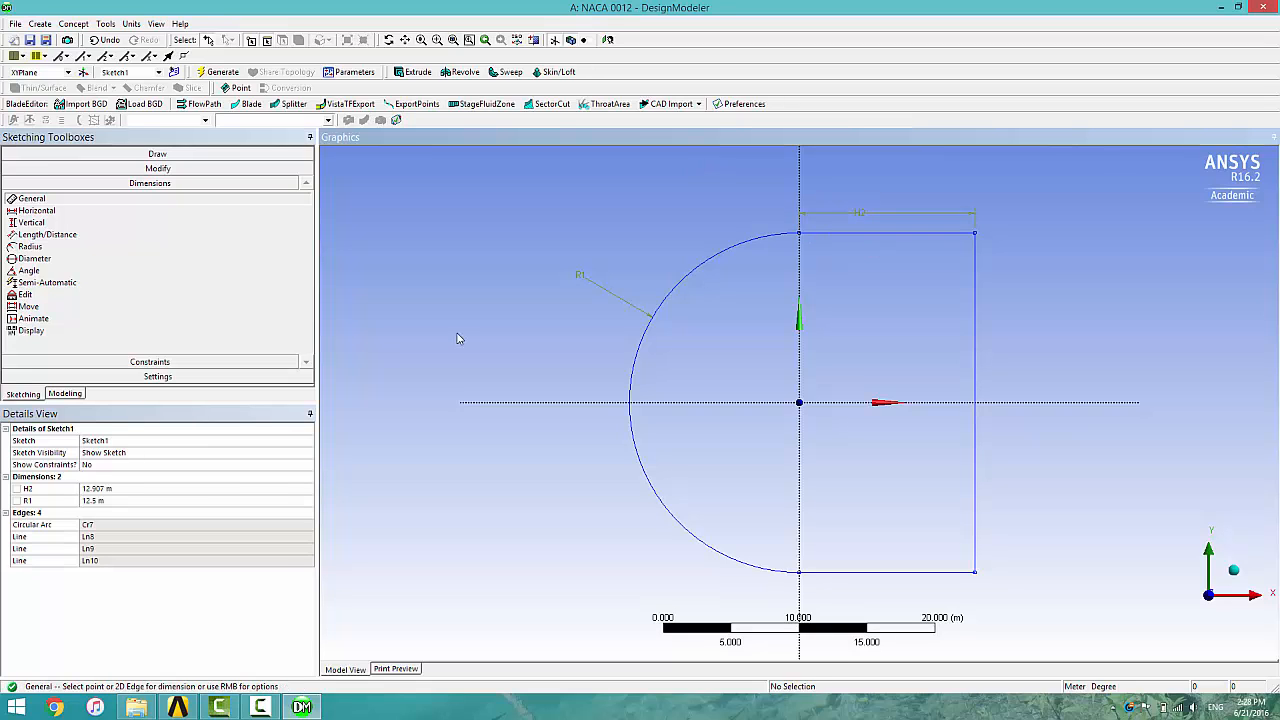
{"action": "left_click", "coordinate": [125, 488]}
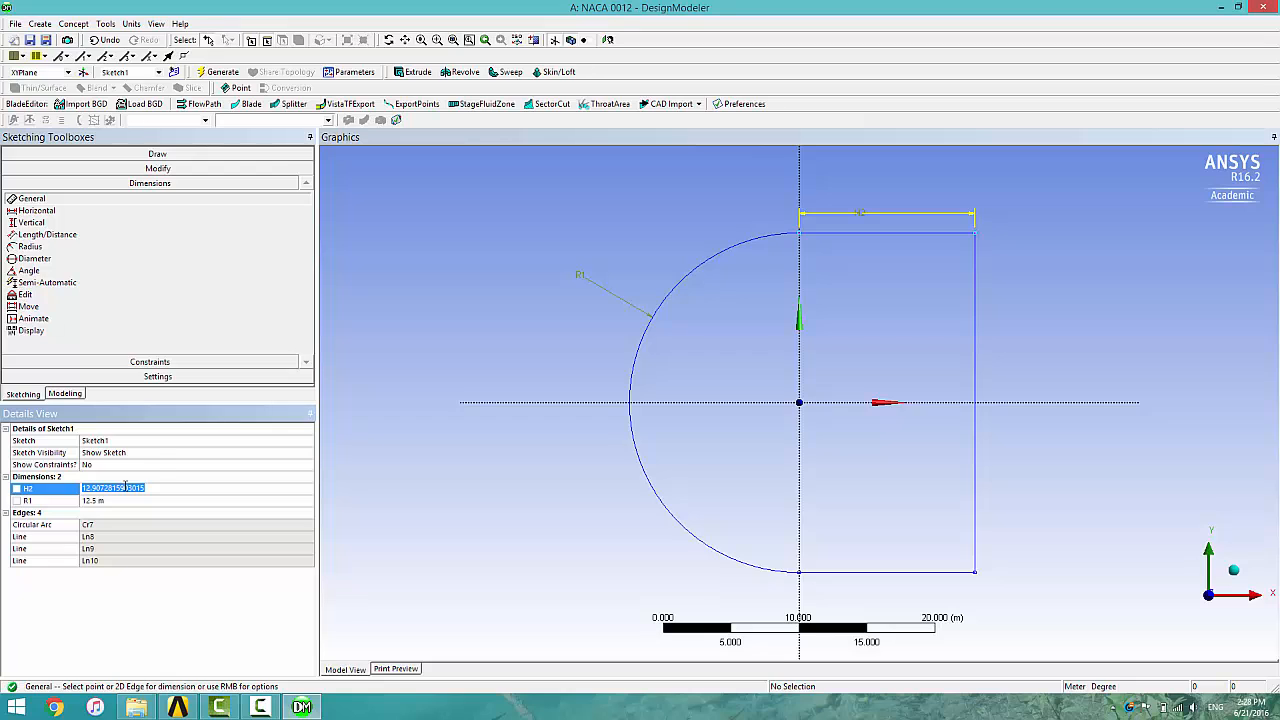
{"action": "type", "text": "12.5"}
{"action": "key", "text": "Return"}
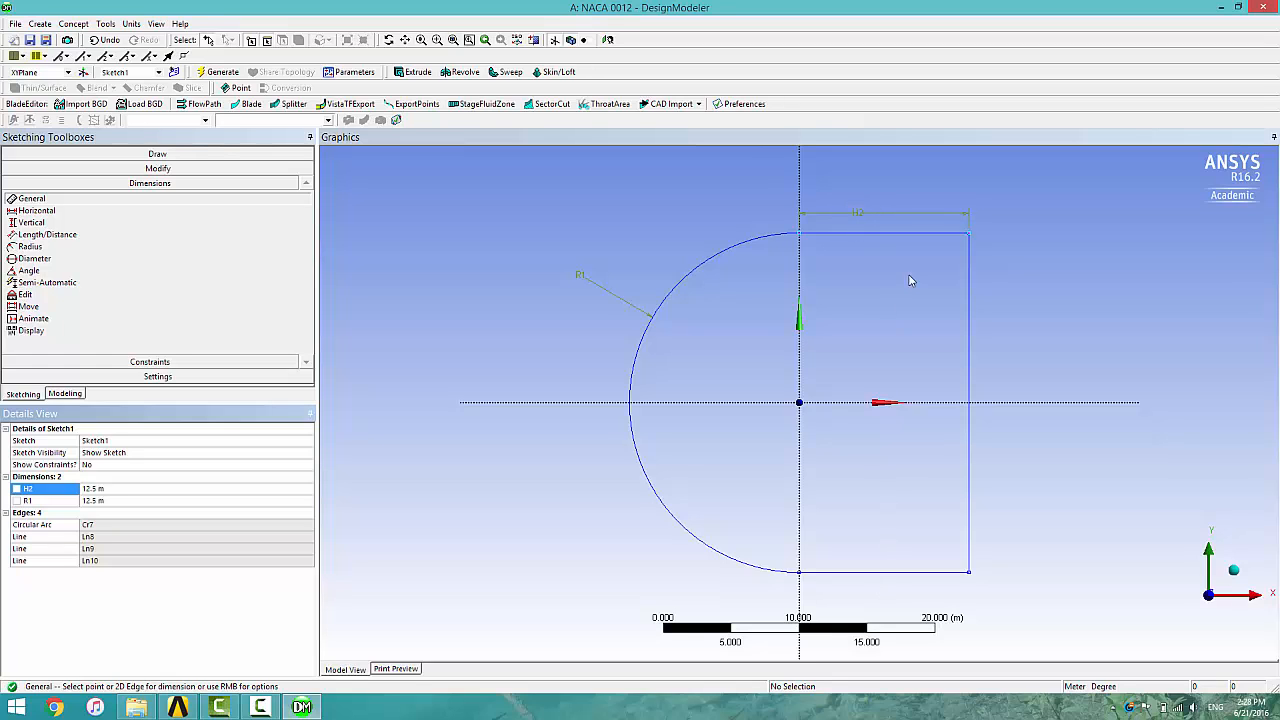
- Generate a surface from the C-shaped domain sketch with Surfaces From Sketches, using Sketch1 as the base object
{"action": "left_click", "coordinate": [220, 154]}
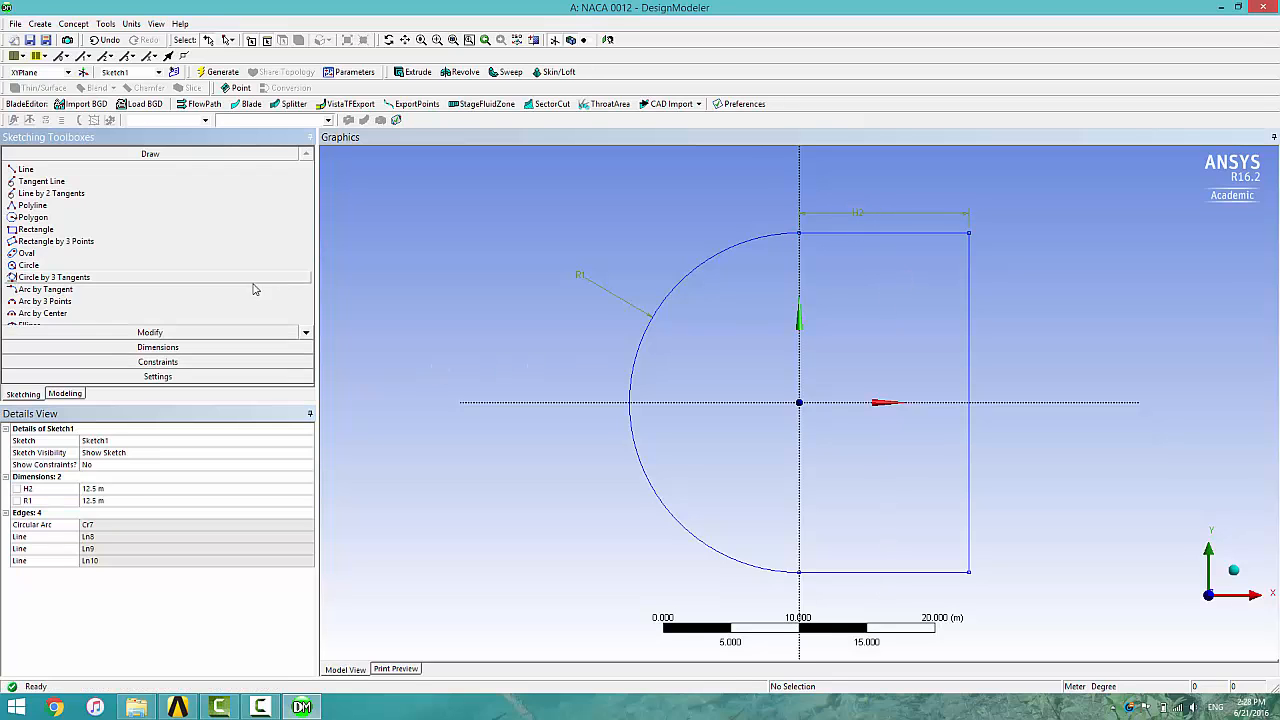
{"action": "left_click", "coordinate": [64, 394]}
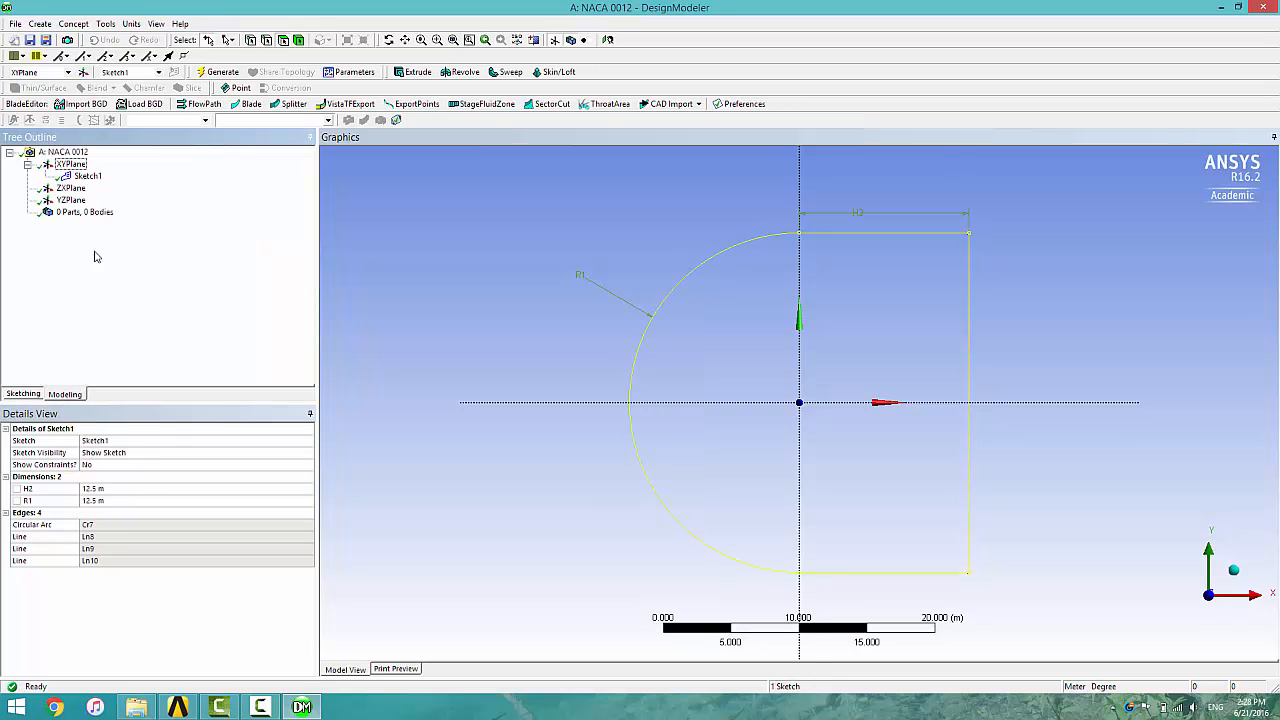
{"action": "left_click", "coordinate": [84, 25]}
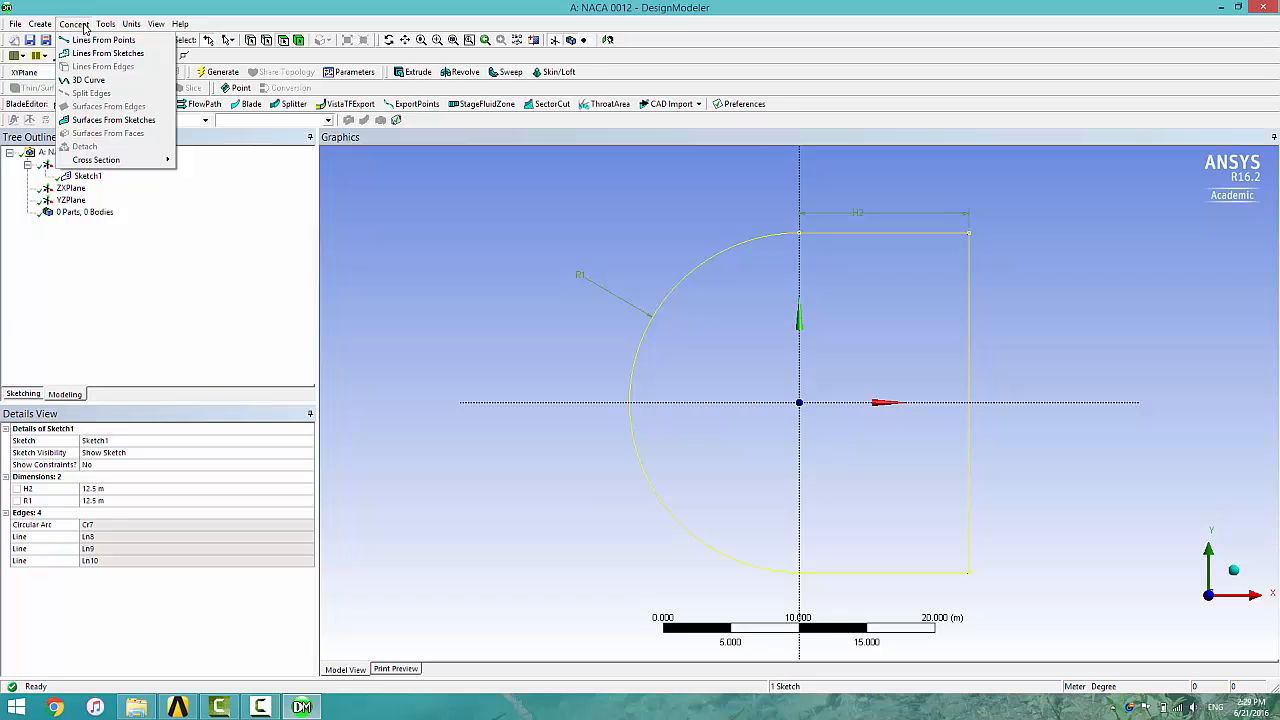
{"action": "left_click", "coordinate": [128, 124]}
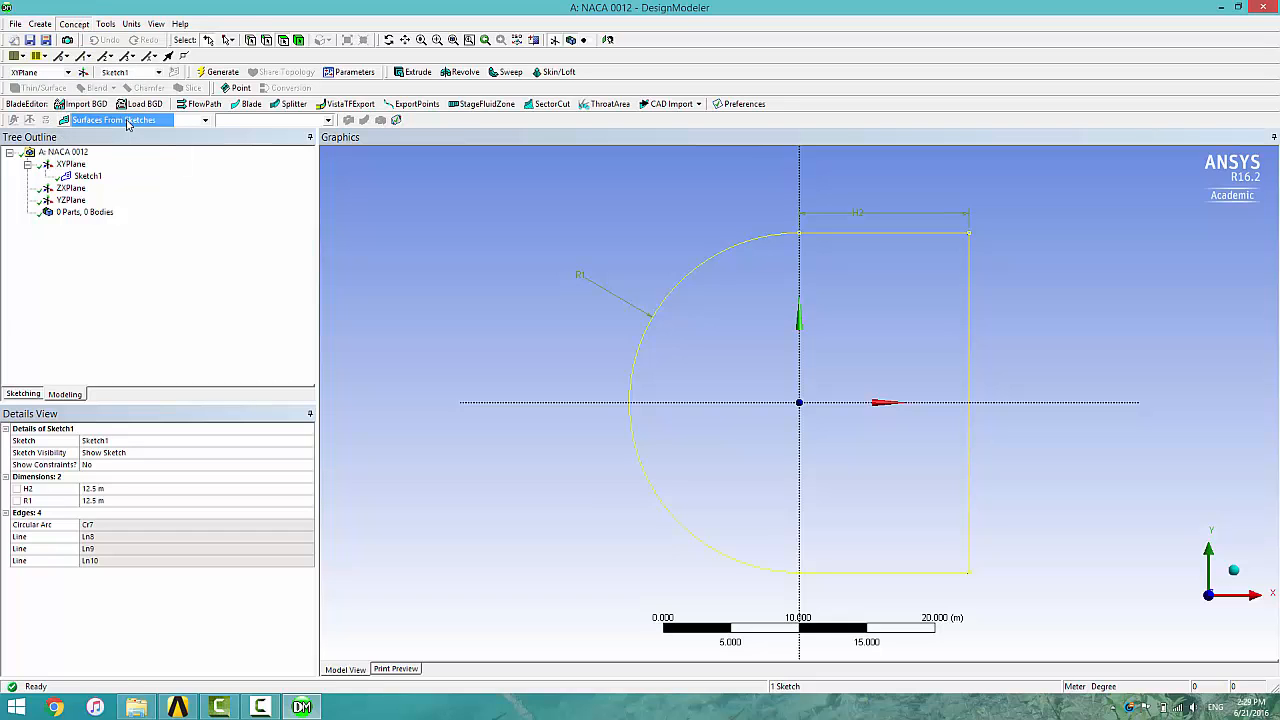
{"action": "left_click", "coordinate": [829, 240]}
{"action": "left_click", "coordinate": [183, 453]}
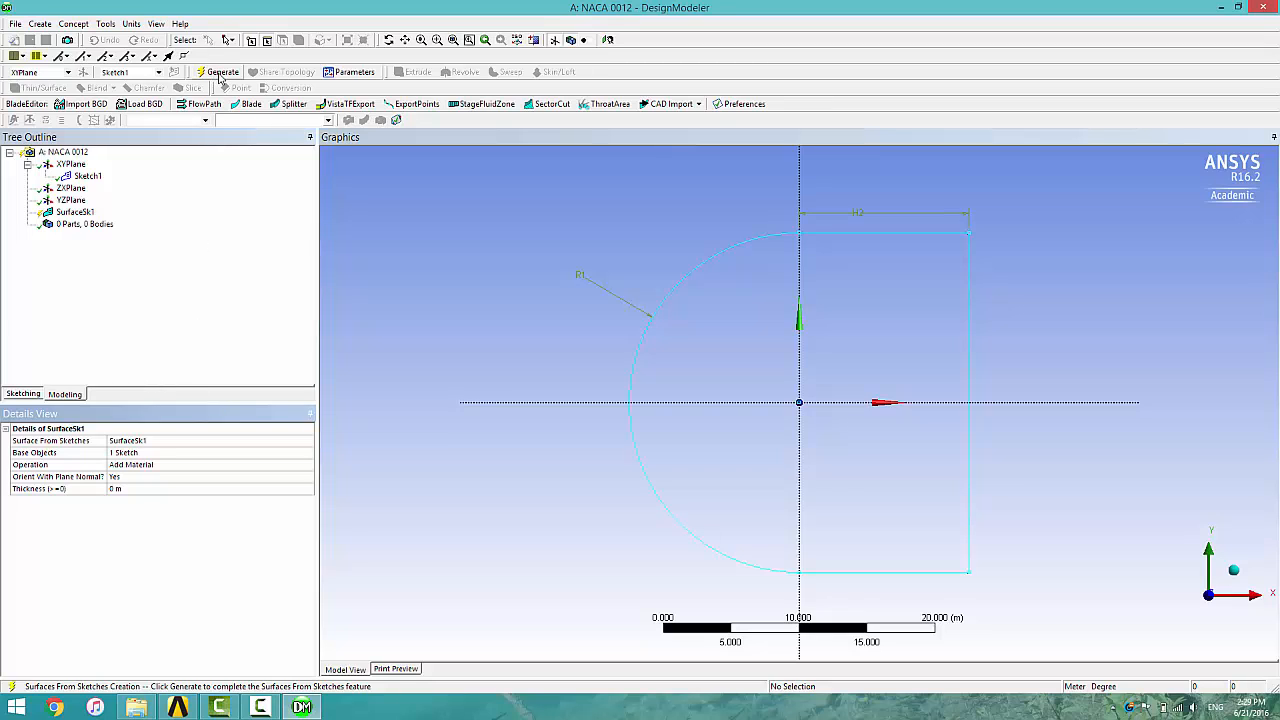
{"action": "left_click", "coordinate": [220, 74]}
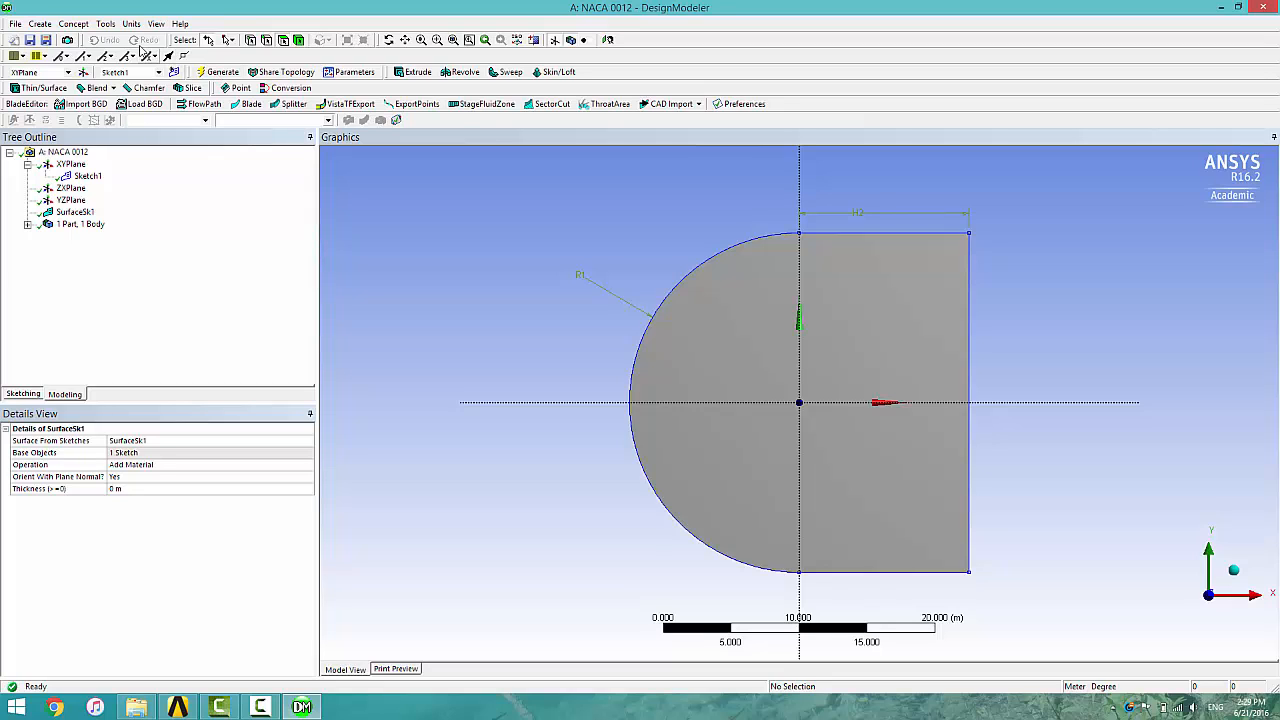
- Start a 3D Curve feature and set its definition to From Coordinates File
{"action": "left_click", "coordinate": [79, 27]}
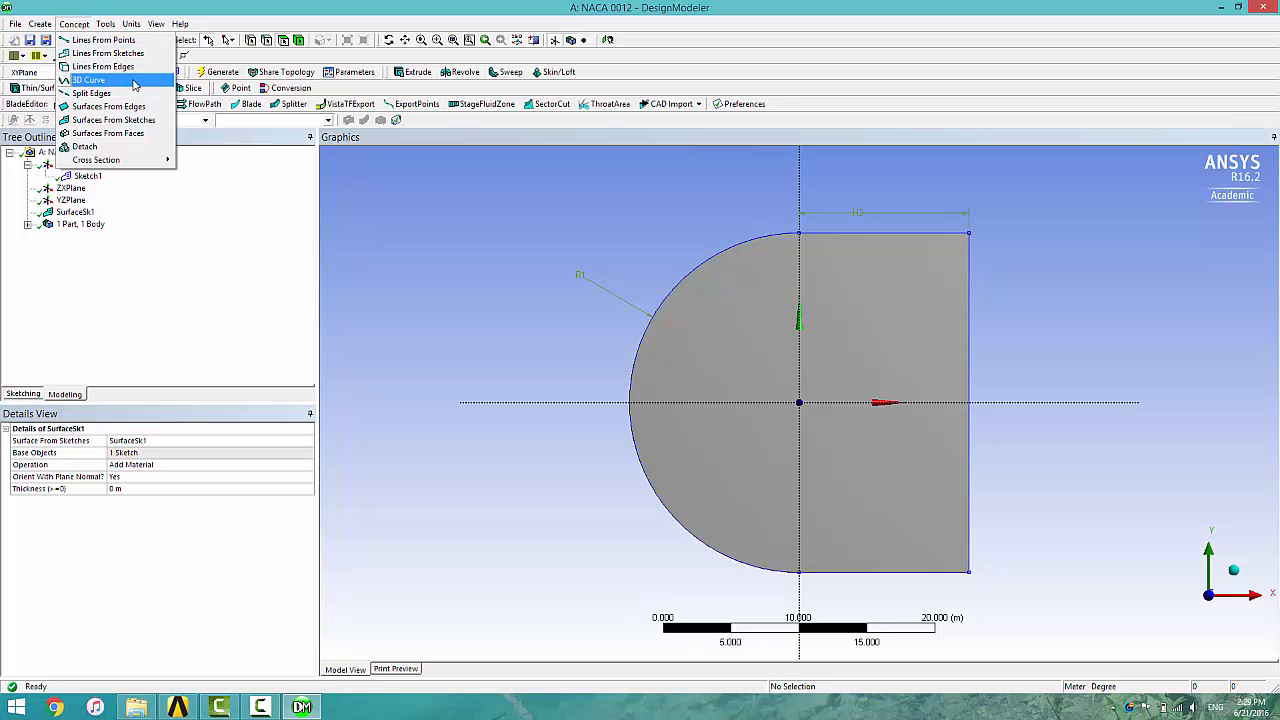
{"action": "left_click", "coordinate": [134, 82]}
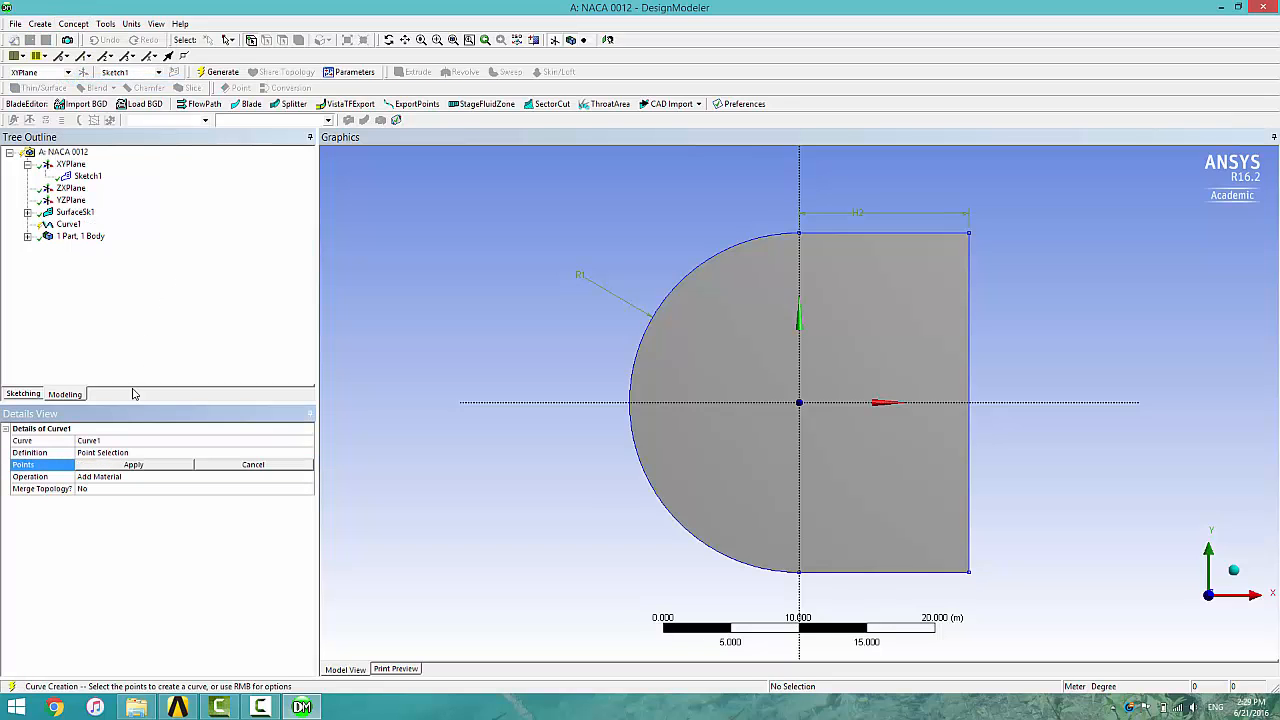
{"action": "left_click", "coordinate": [288, 453]}
{"action": "left_click", "coordinate": [307, 455]}
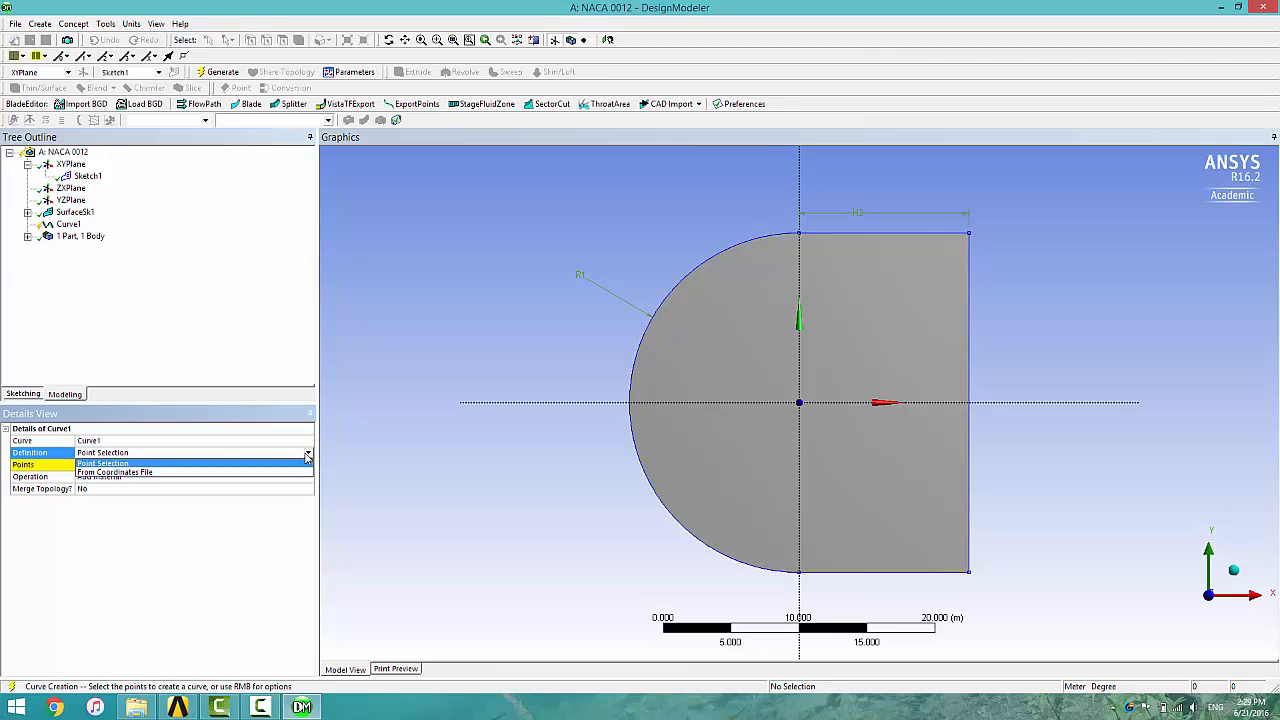
{"action": "left_click", "coordinate": [290, 471]}
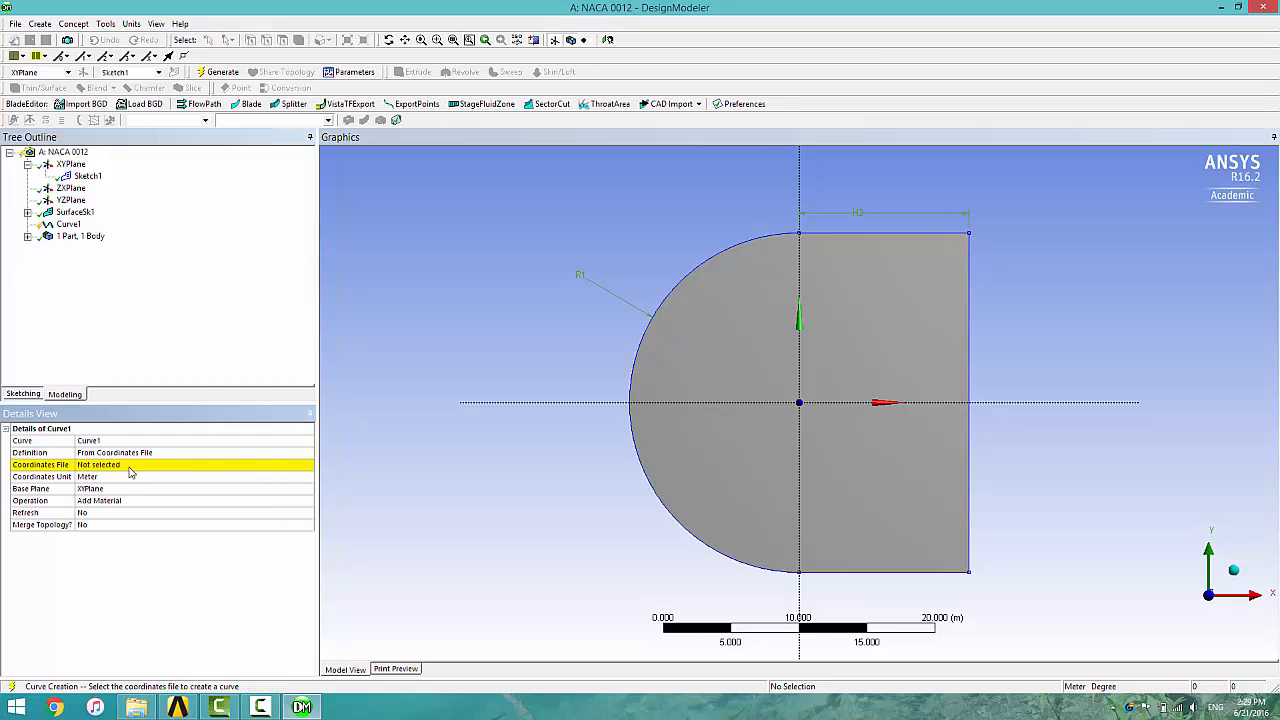
- Load Coordinates_450.txt from SimCafe's Video geometry airfoil folder as the curve's coordinates file and generate the airfoil curve
{"action": "left_click", "coordinate": [129, 466]}
{"action": "left_click", "coordinate": [308, 466]}
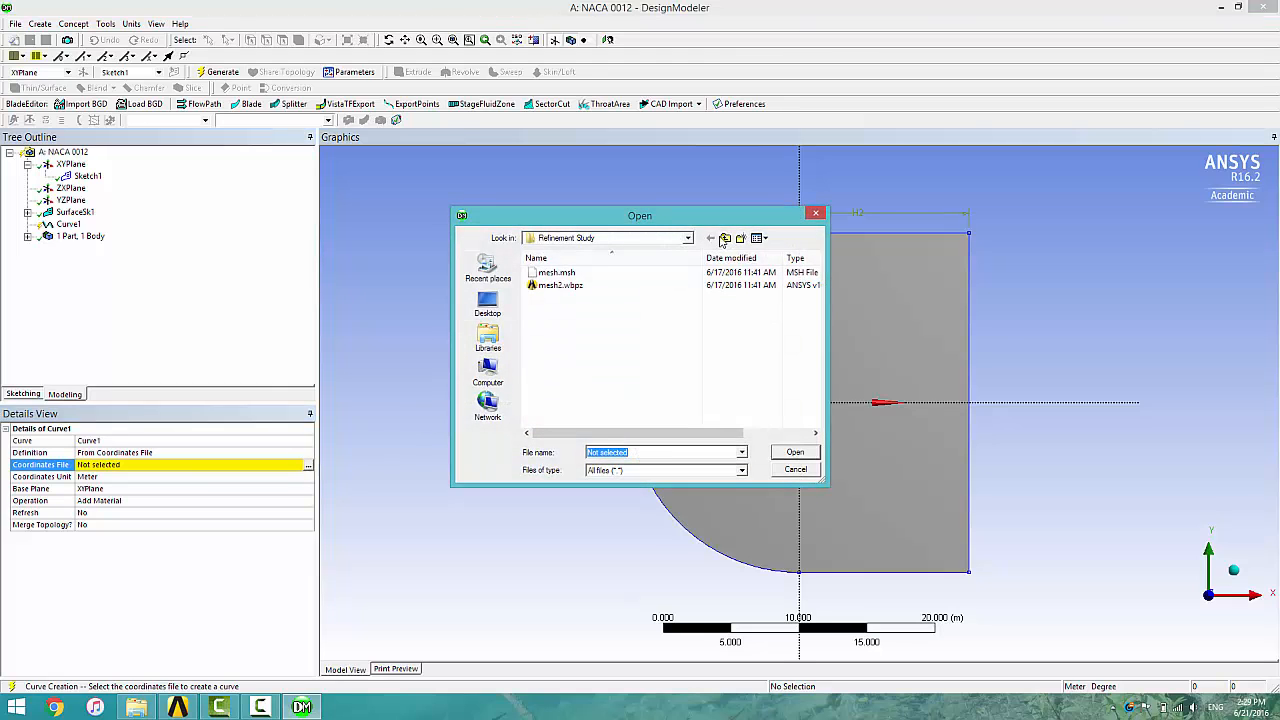
{"action": "left_click", "coordinate": [726, 238]}
{"action": "left_click", "coordinate": [726, 238]}
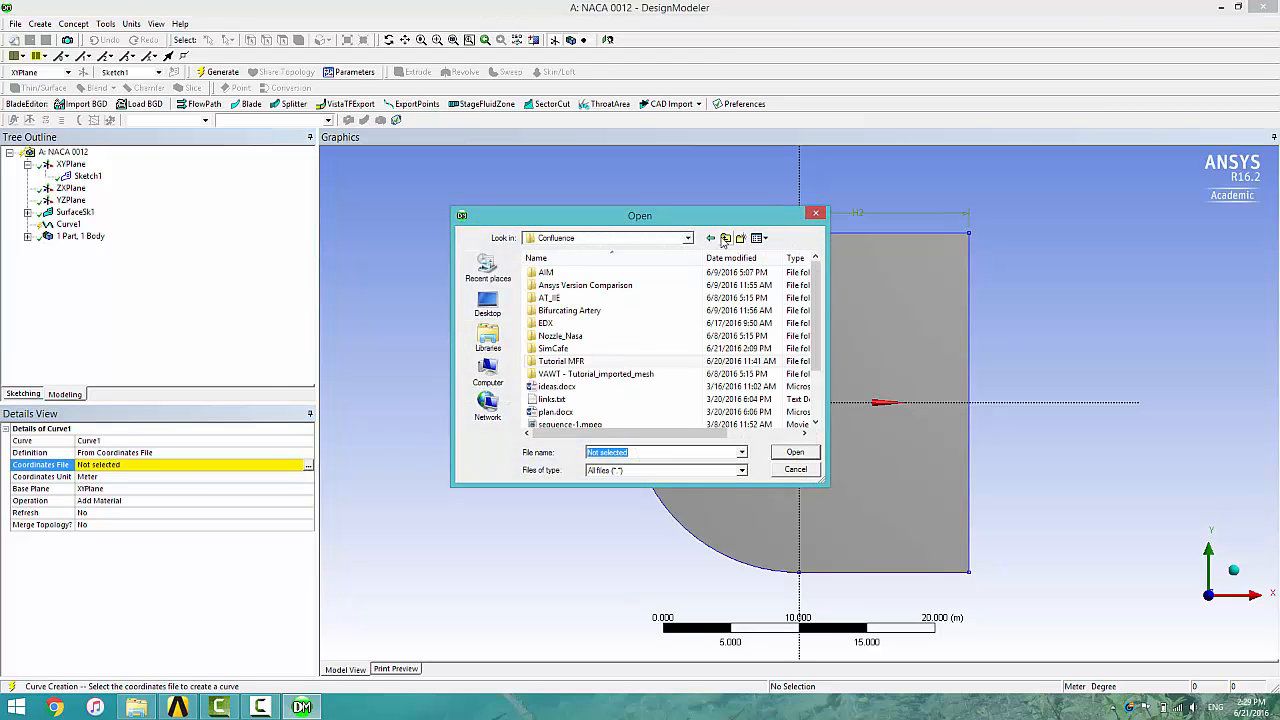
{"action": "double_click", "coordinate": [561, 348]}
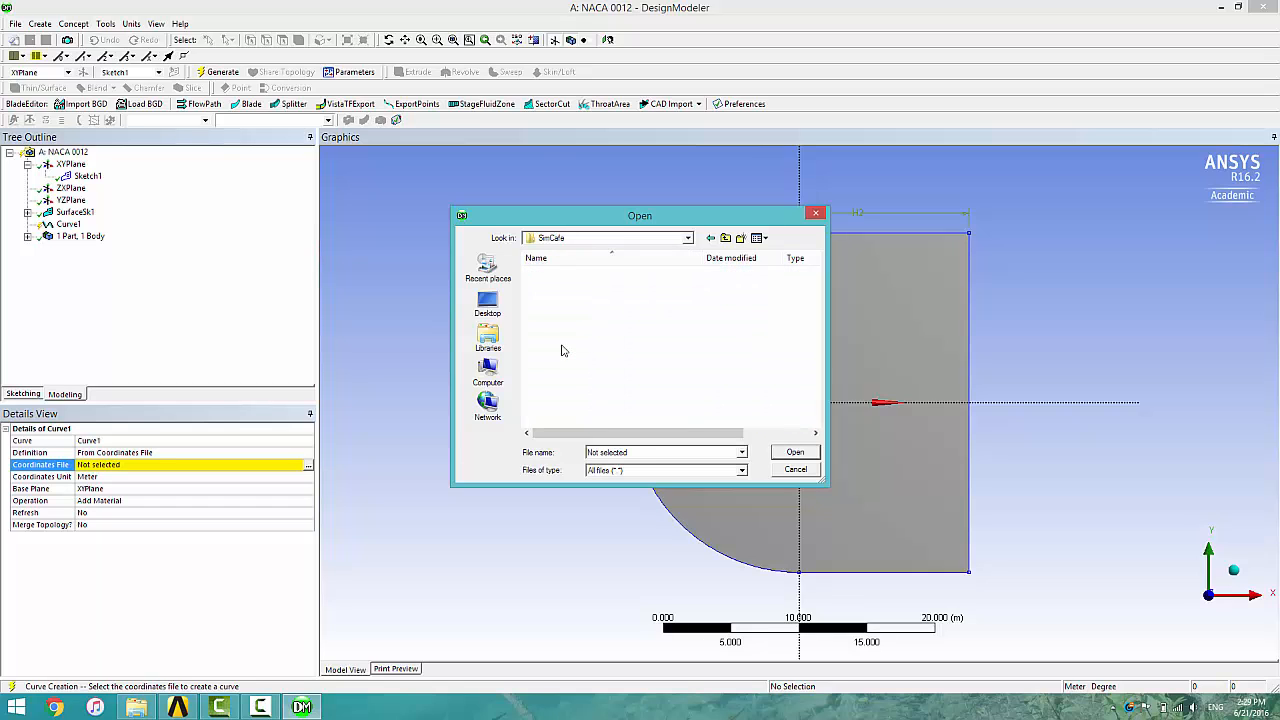
{"action": "double_click", "coordinate": [563, 294]}
{"action": "left_click", "coordinate": [563, 275]}
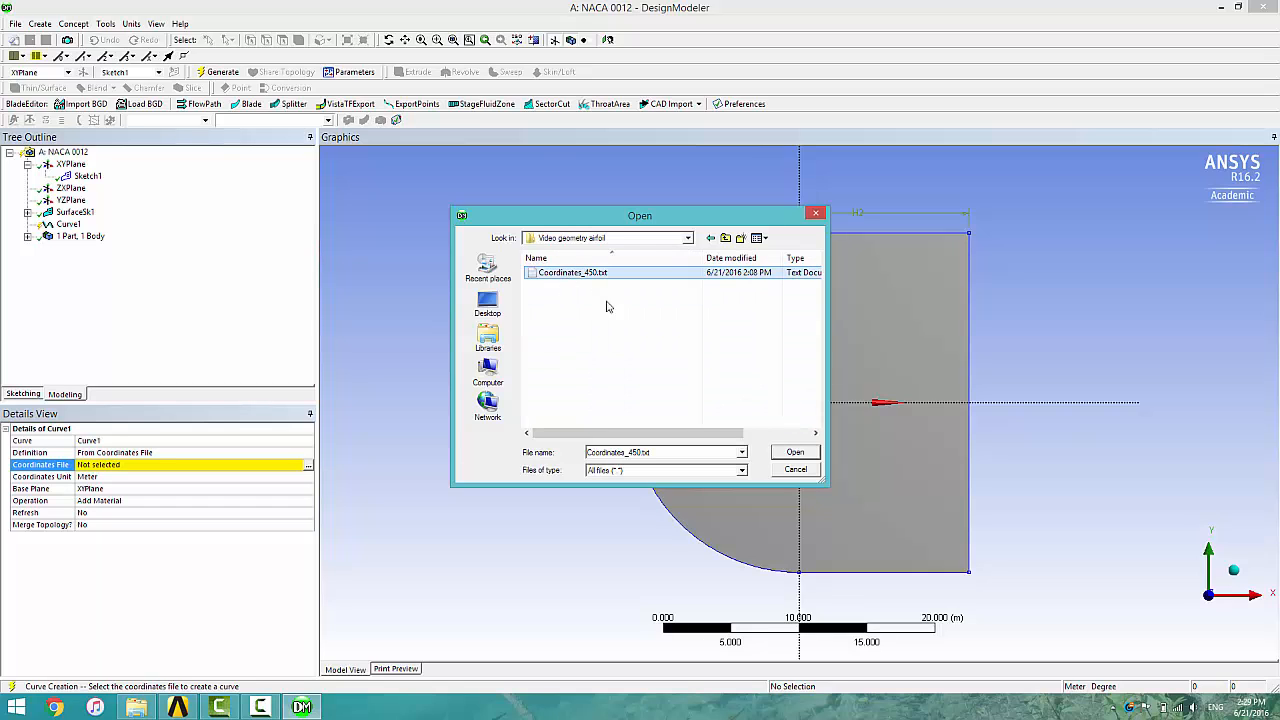
{"action": "left_click", "coordinate": [793, 453]}
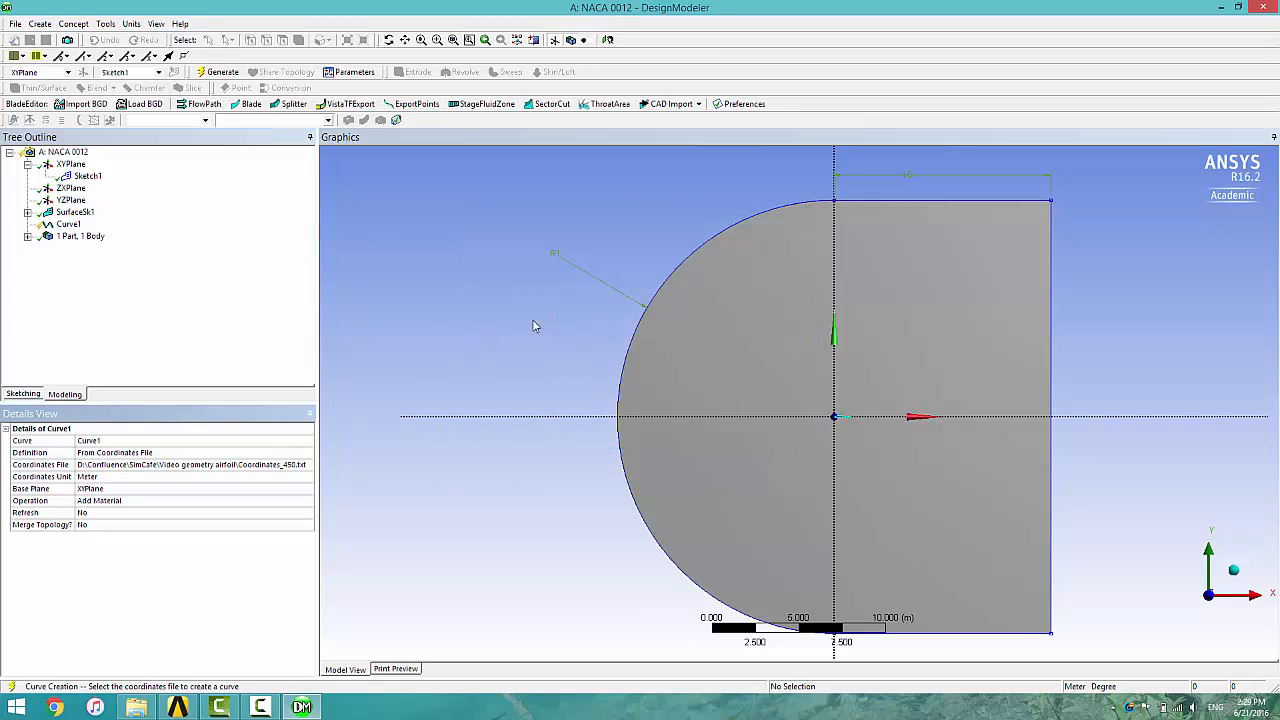
{"action": "left_click", "coordinate": [222, 73]}
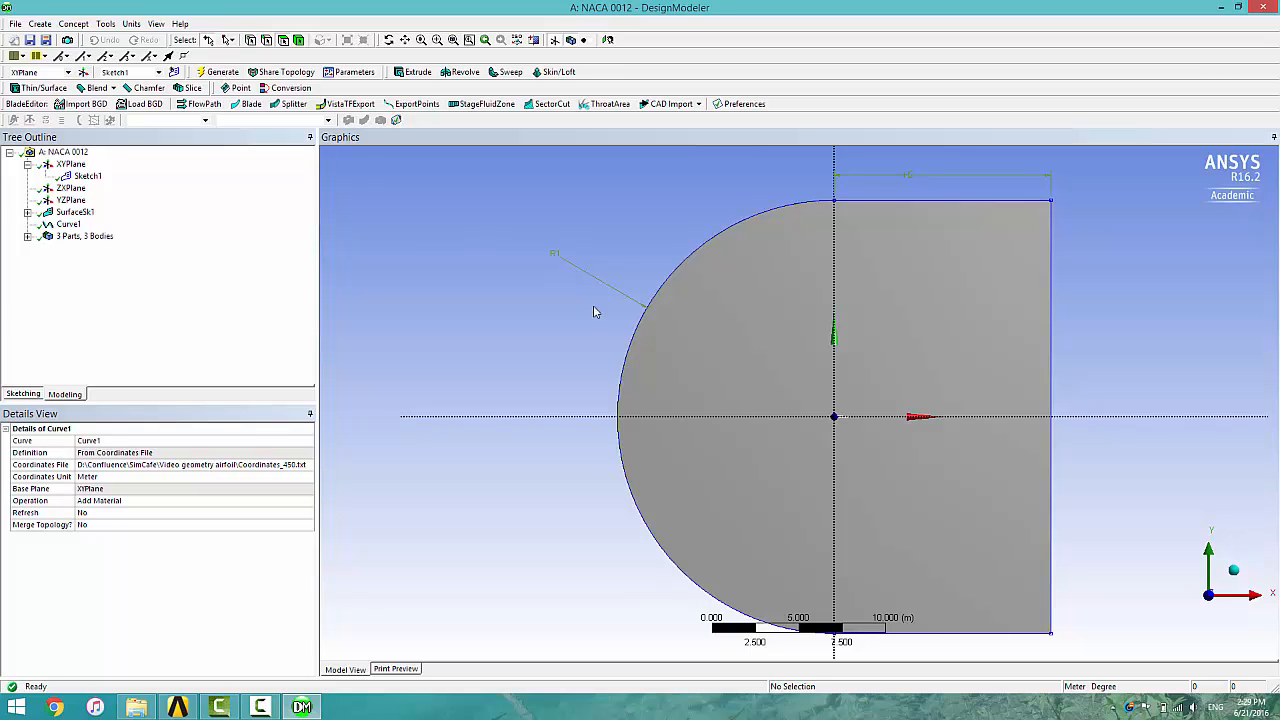
- Generate a surface with Surfaces From Edges using the upper and lower edges of the airfoil curve
{"action": "scroll", "coordinate": [840, 415], "scroll_direction": "up", "scroll_amount": 10}
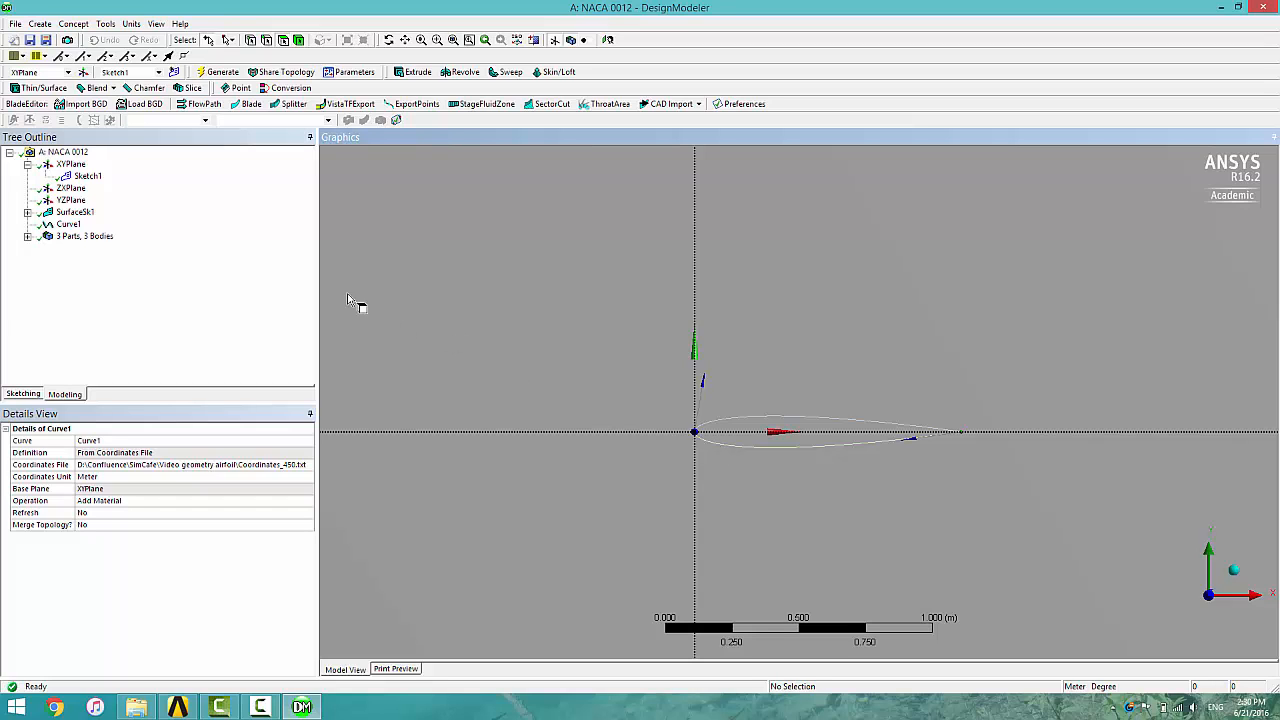
{"action": "left_click", "coordinate": [74, 24]}
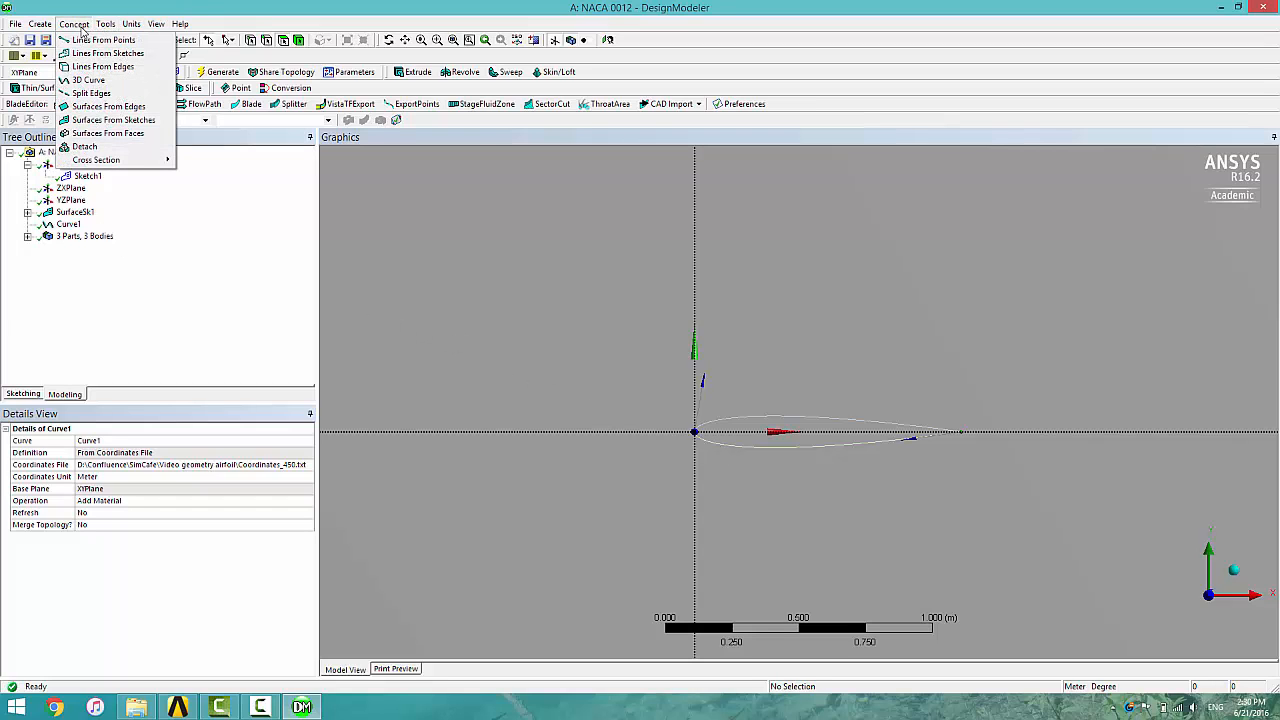
{"action": "left_click", "coordinate": [110, 107]}
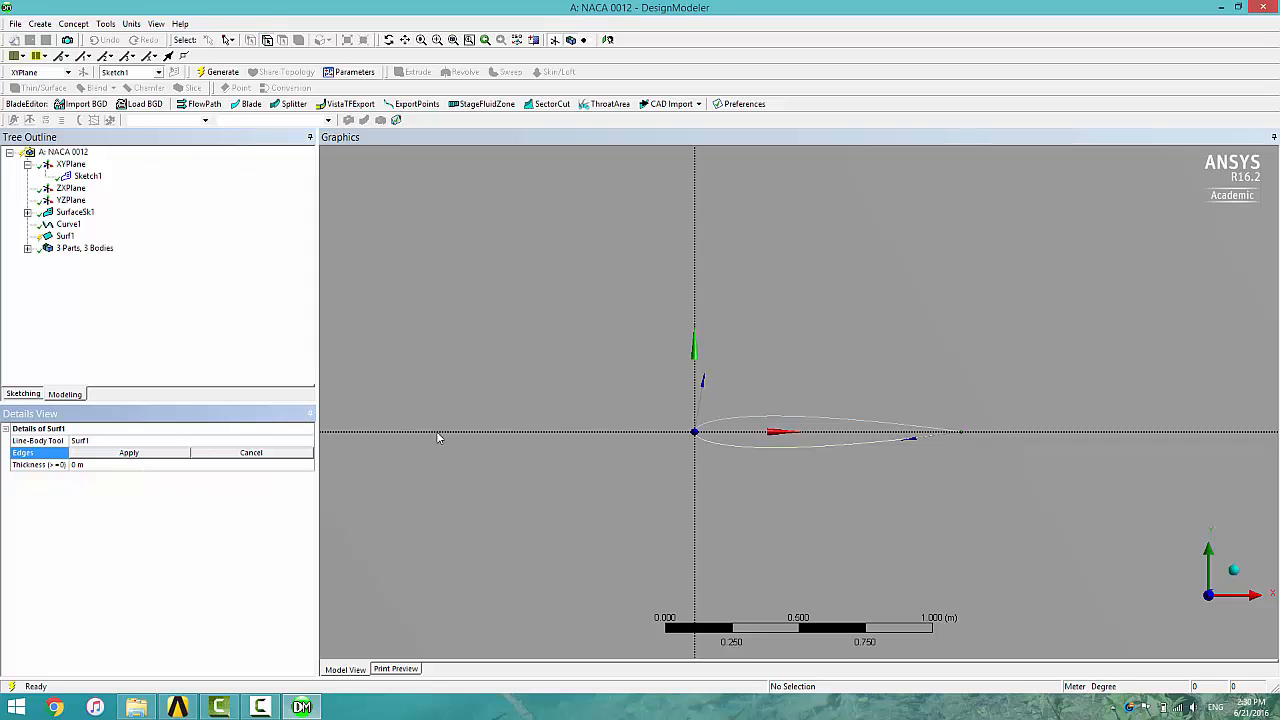
{"action": "left_click", "coordinate": [772, 425]}
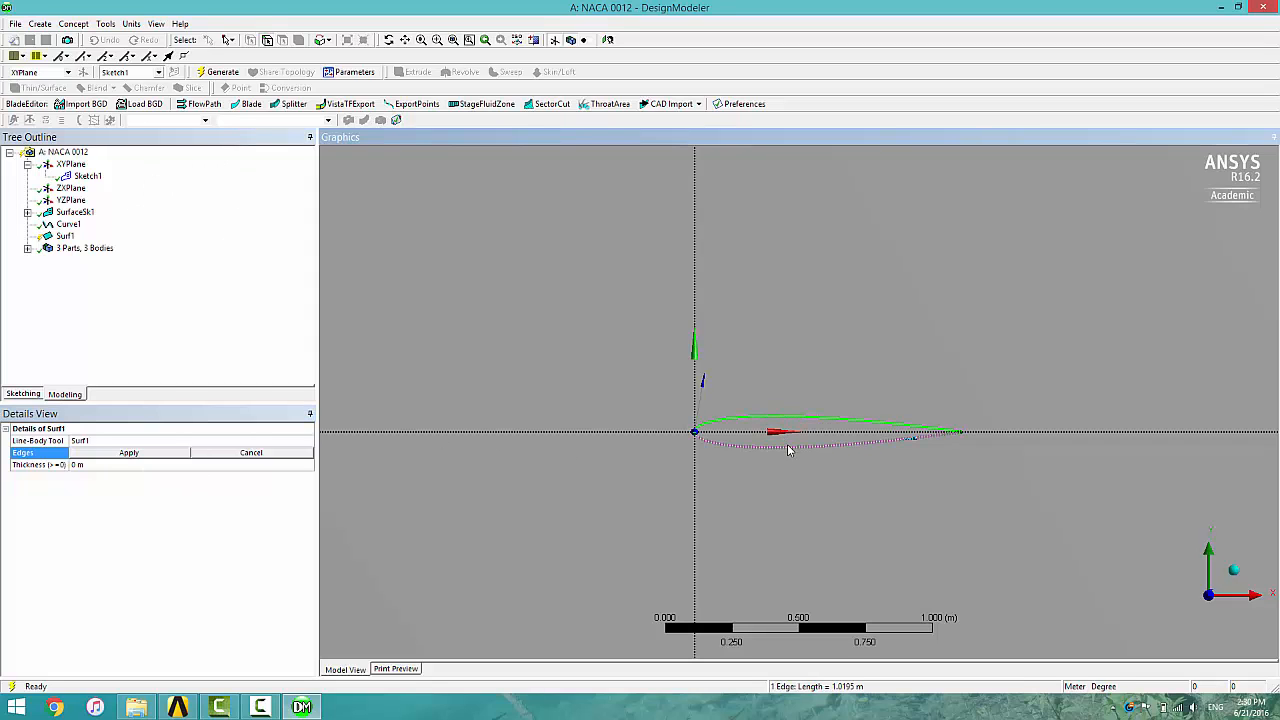
{"action": "left_click", "coordinate": [789, 446], "text": "ctrl"}
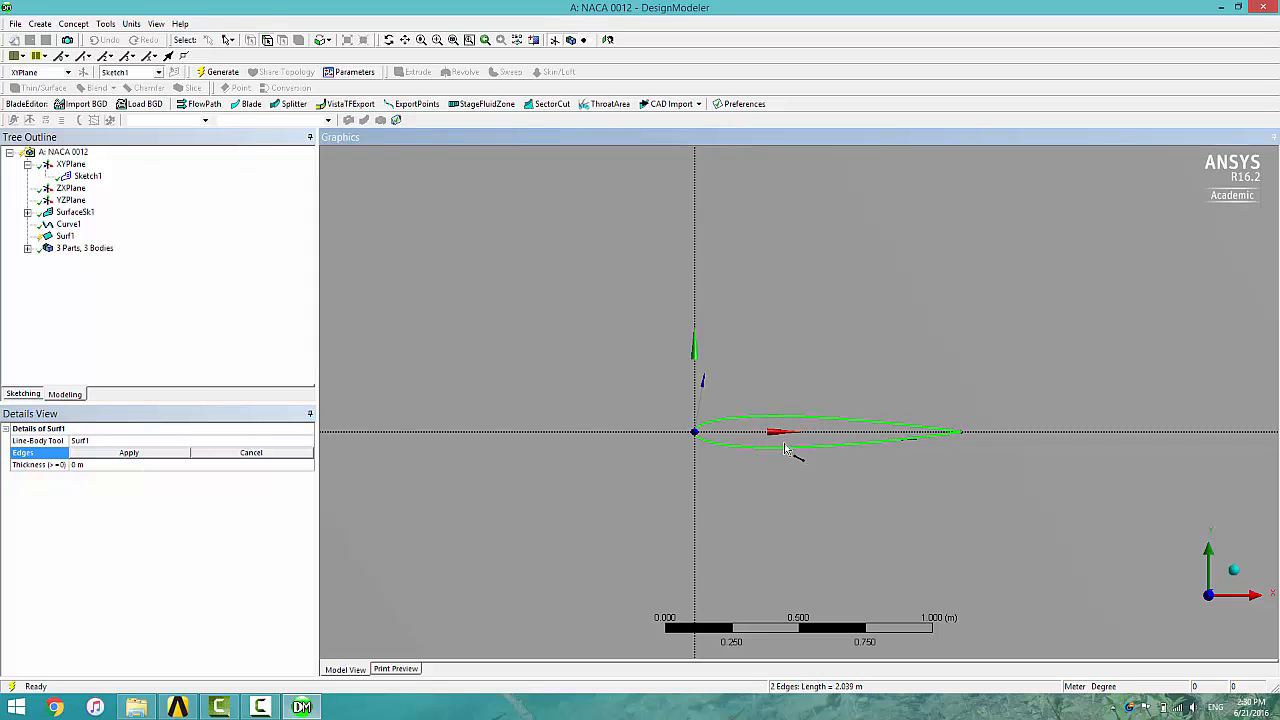
{"action": "left_click", "coordinate": [156, 455]}
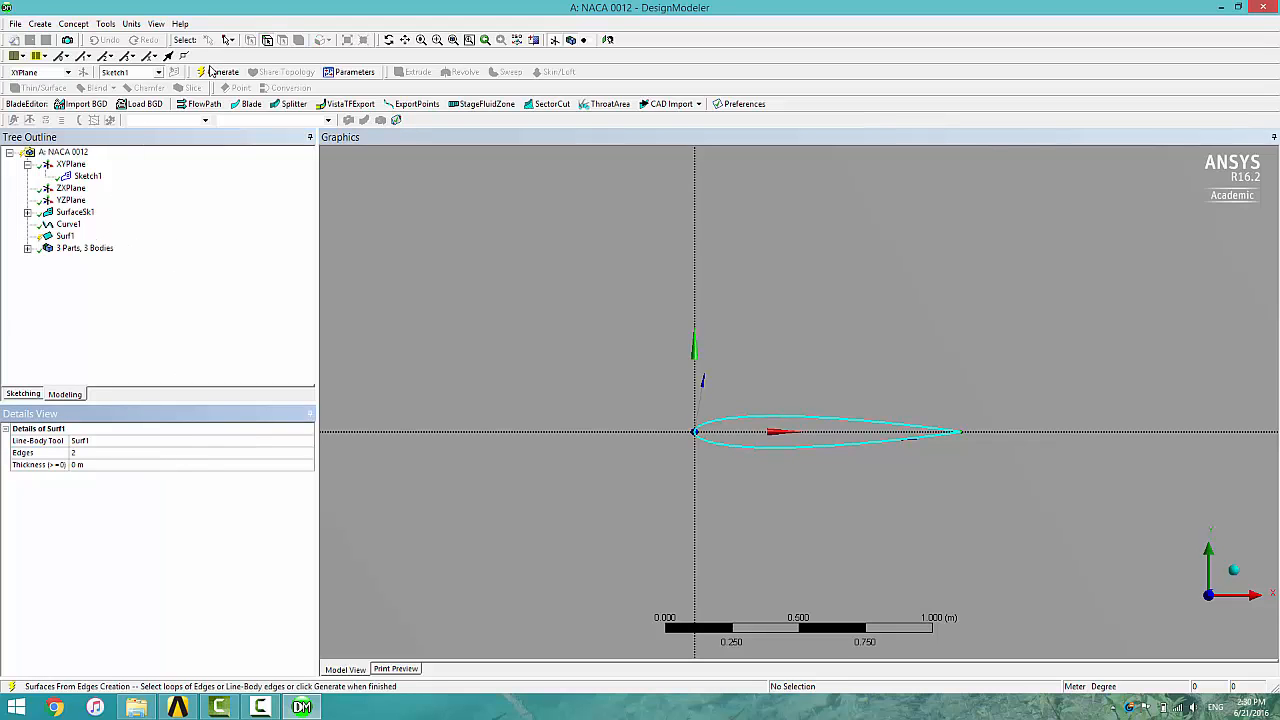
{"action": "left_click", "coordinate": [217, 72]}
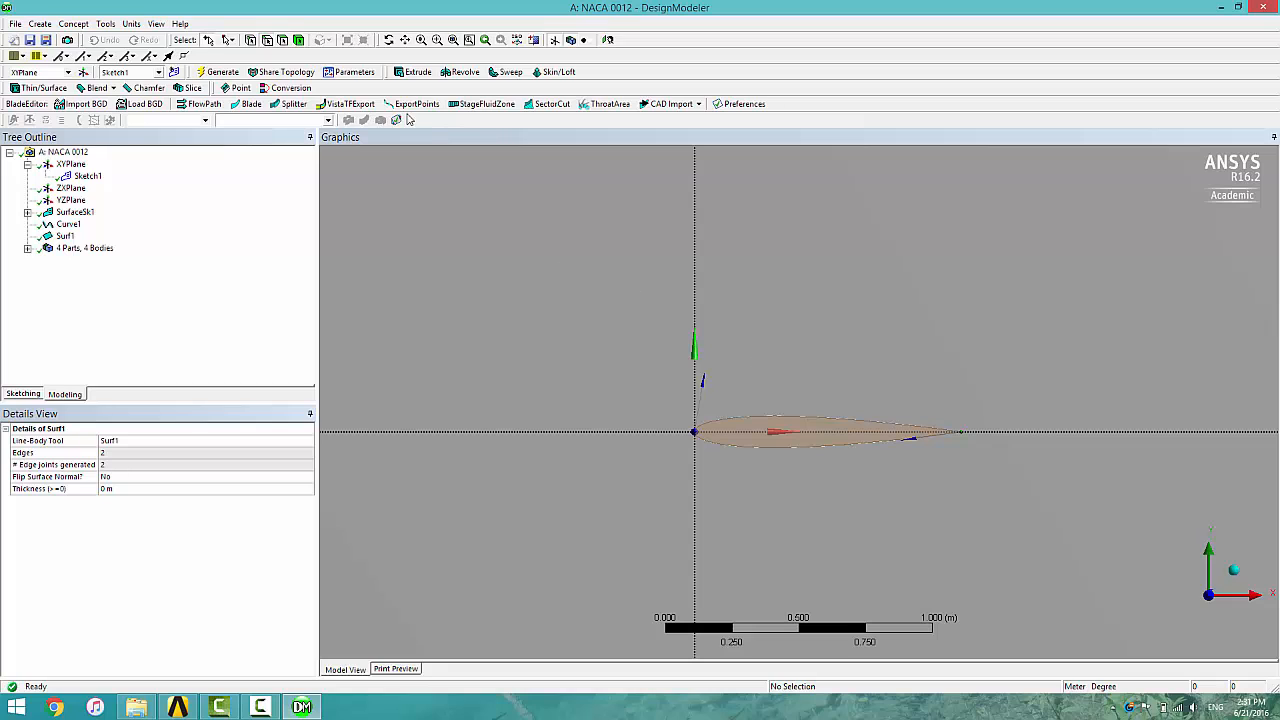
- Start a Boolean feature with the Subtract operation and set the C-shaped domain surface as its target body
{"action": "left_click", "coordinate": [40, 24]}
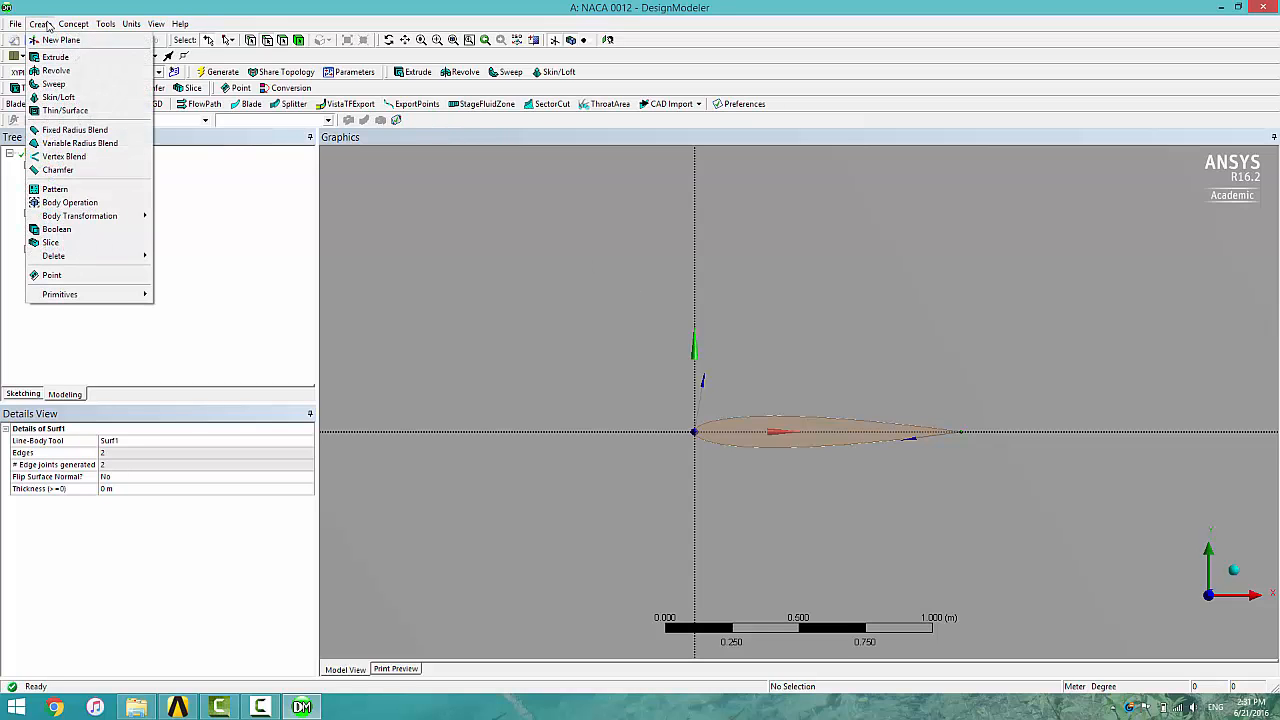
{"action": "left_click", "coordinate": [78, 234]}
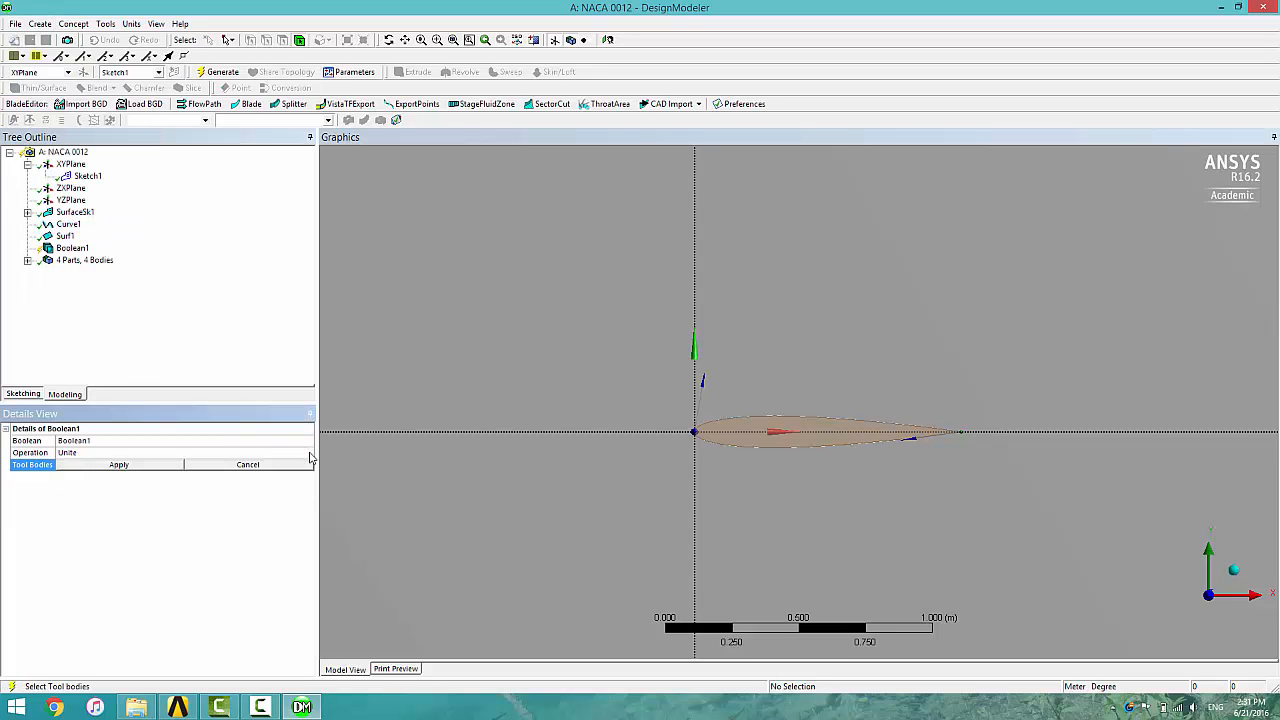
{"action": "left_click", "coordinate": [310, 457]}
{"action": "left_click", "coordinate": [308, 453]}
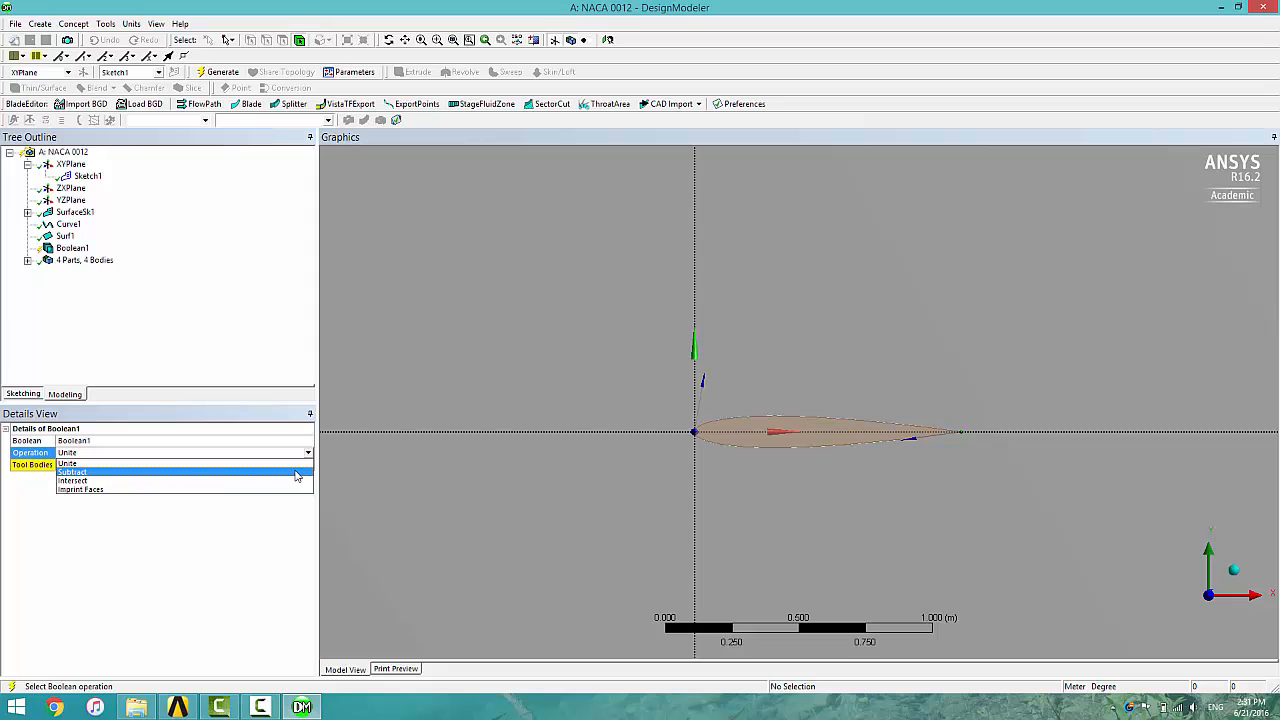
{"action": "left_click", "coordinate": [296, 473]}
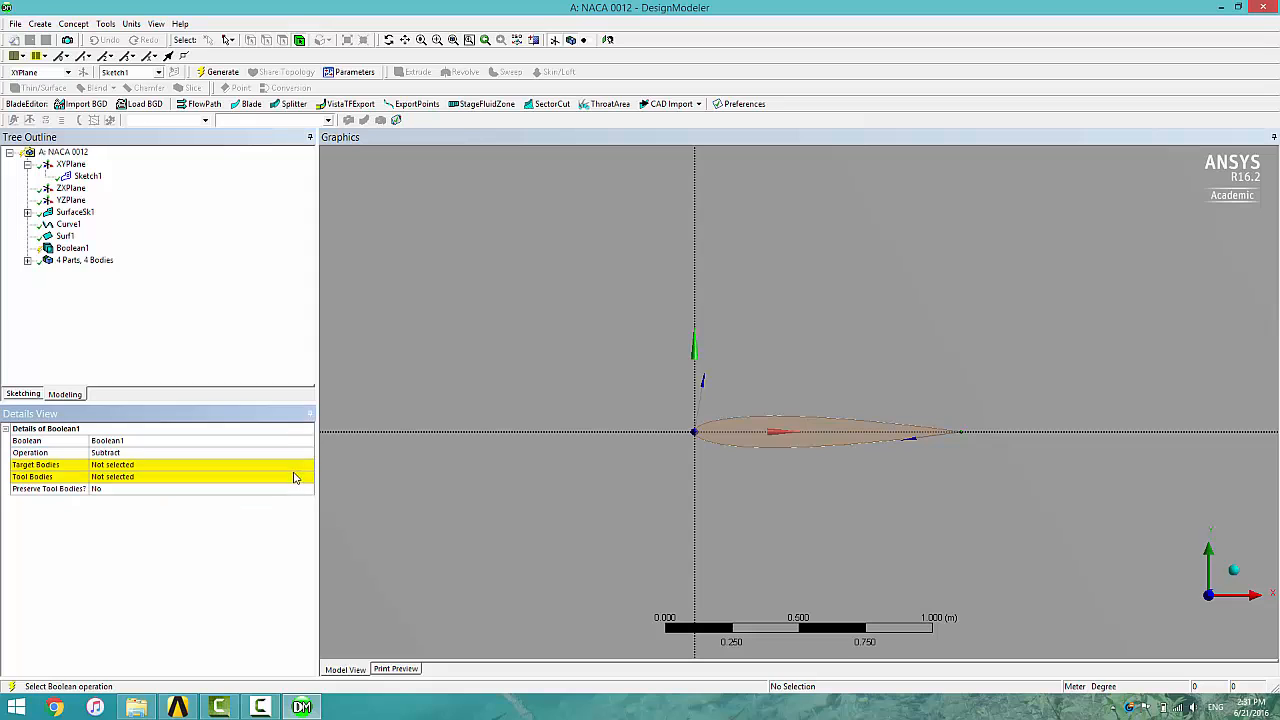
{"action": "left_click", "coordinate": [186, 467]}
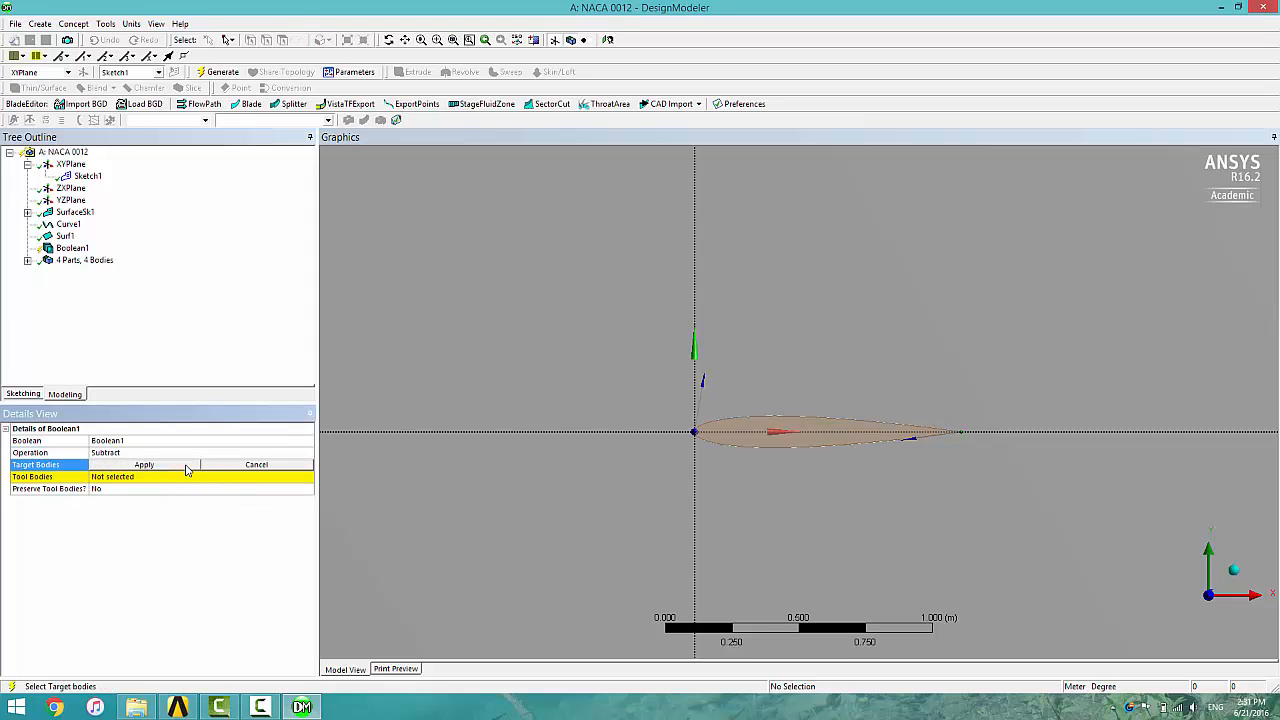
{"action": "left_click", "coordinate": [492, 281]}
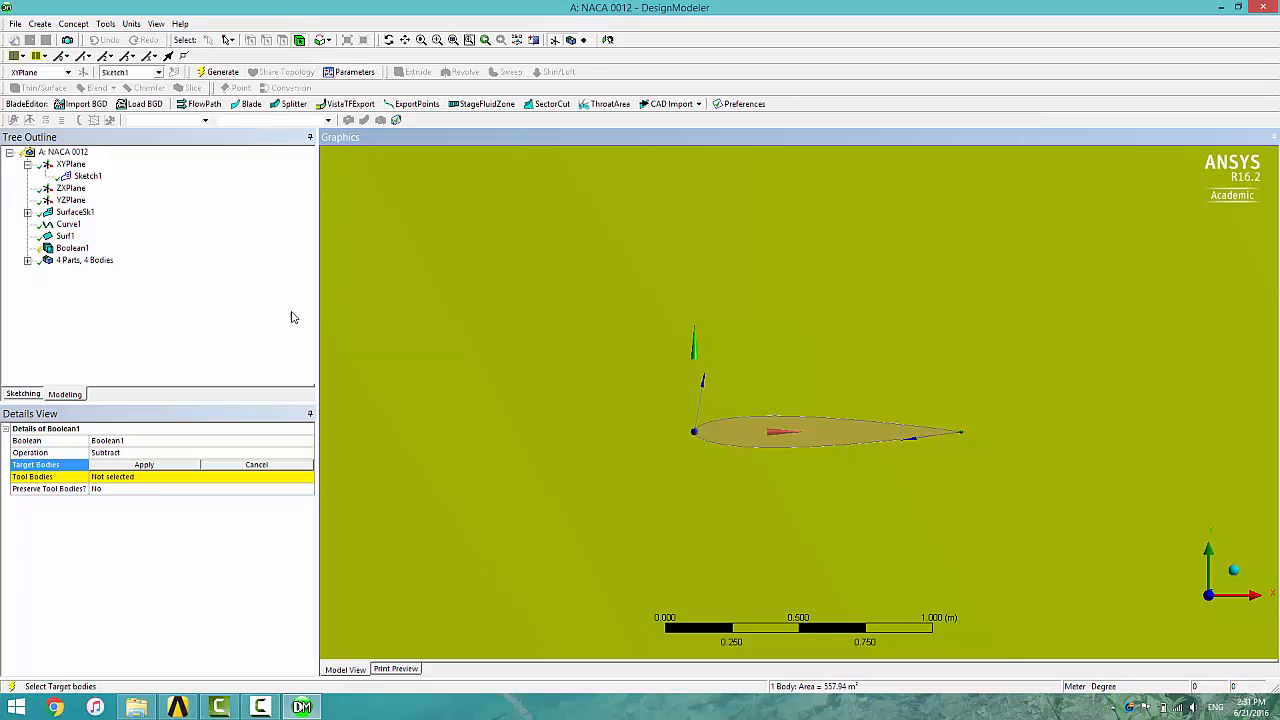
{"action": "left_click", "coordinate": [163, 466]}
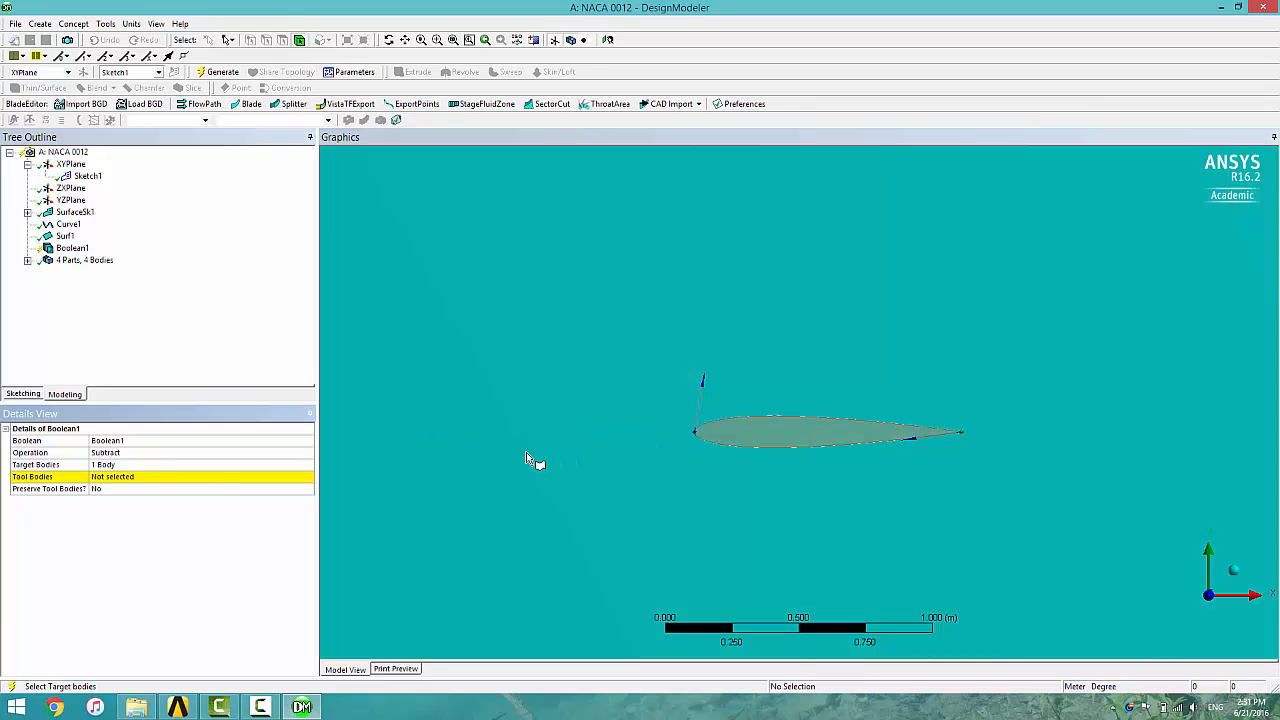
- Set the airfoil surface as the tool body of the Boolean subtraction and generate the feature
{"action": "left_click", "coordinate": [280, 478]}
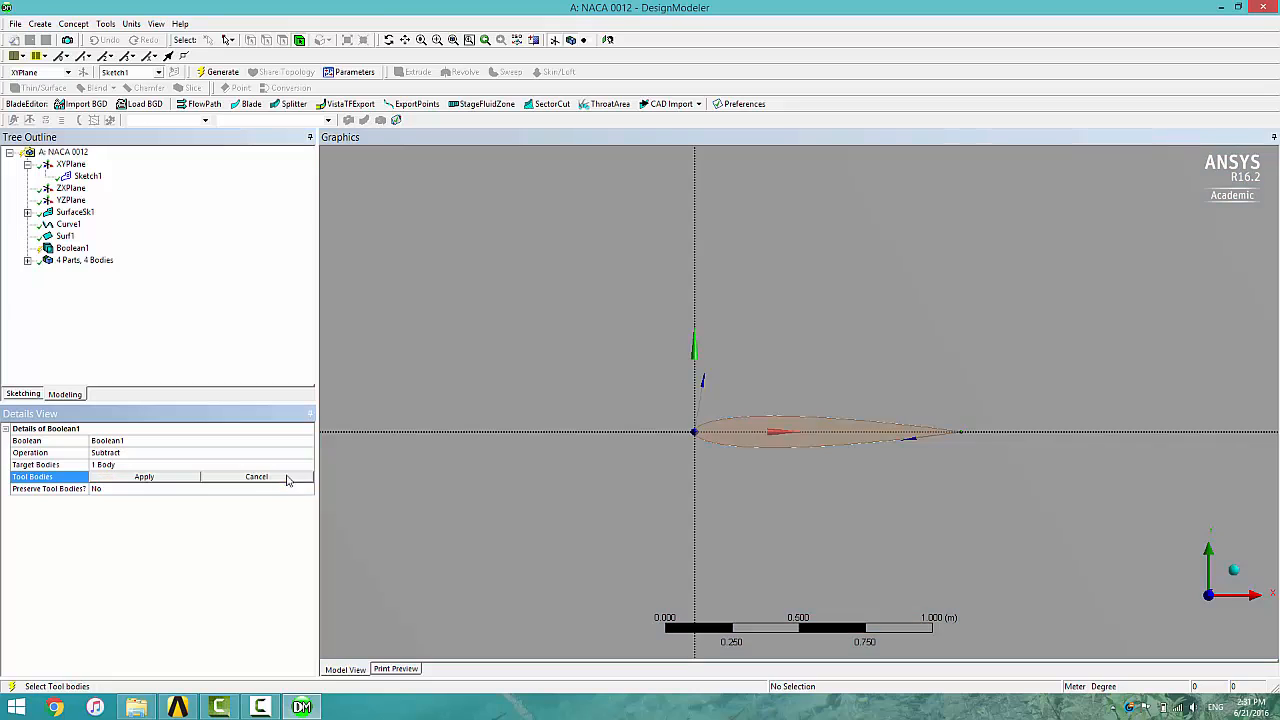
{"action": "left_click", "coordinate": [752, 437]}
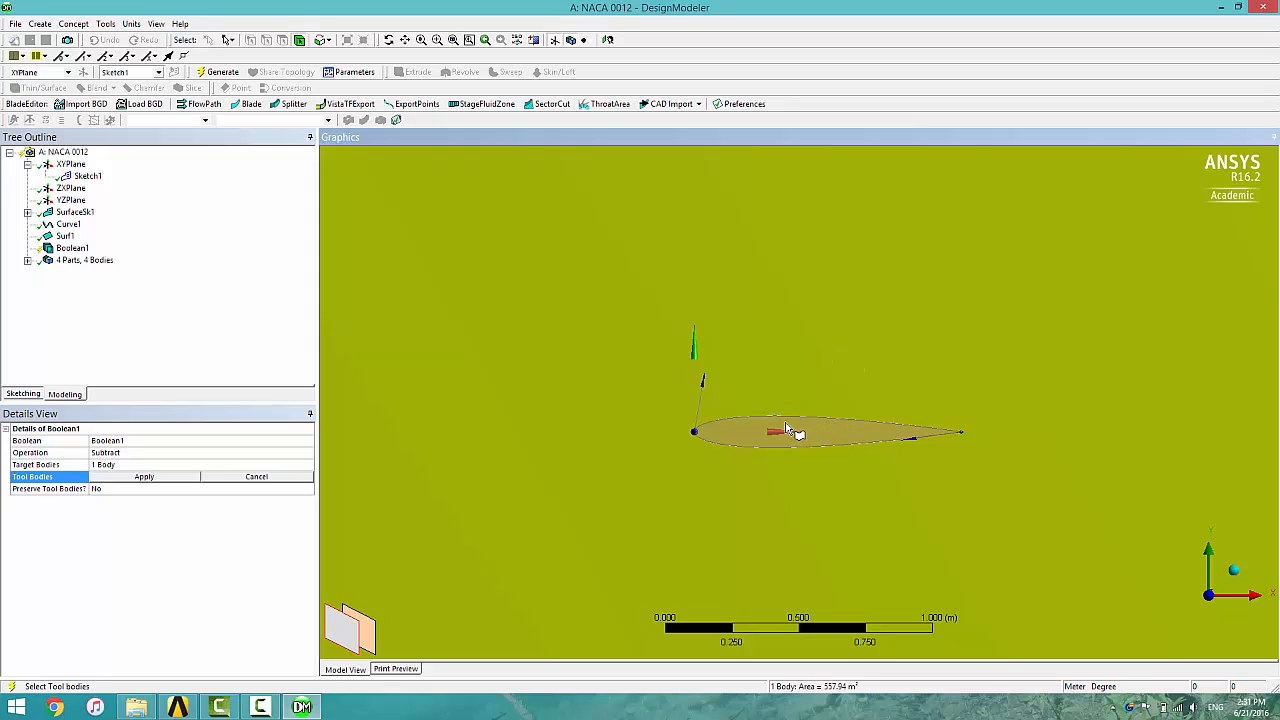
{"action": "left_click", "coordinate": [368, 633]}
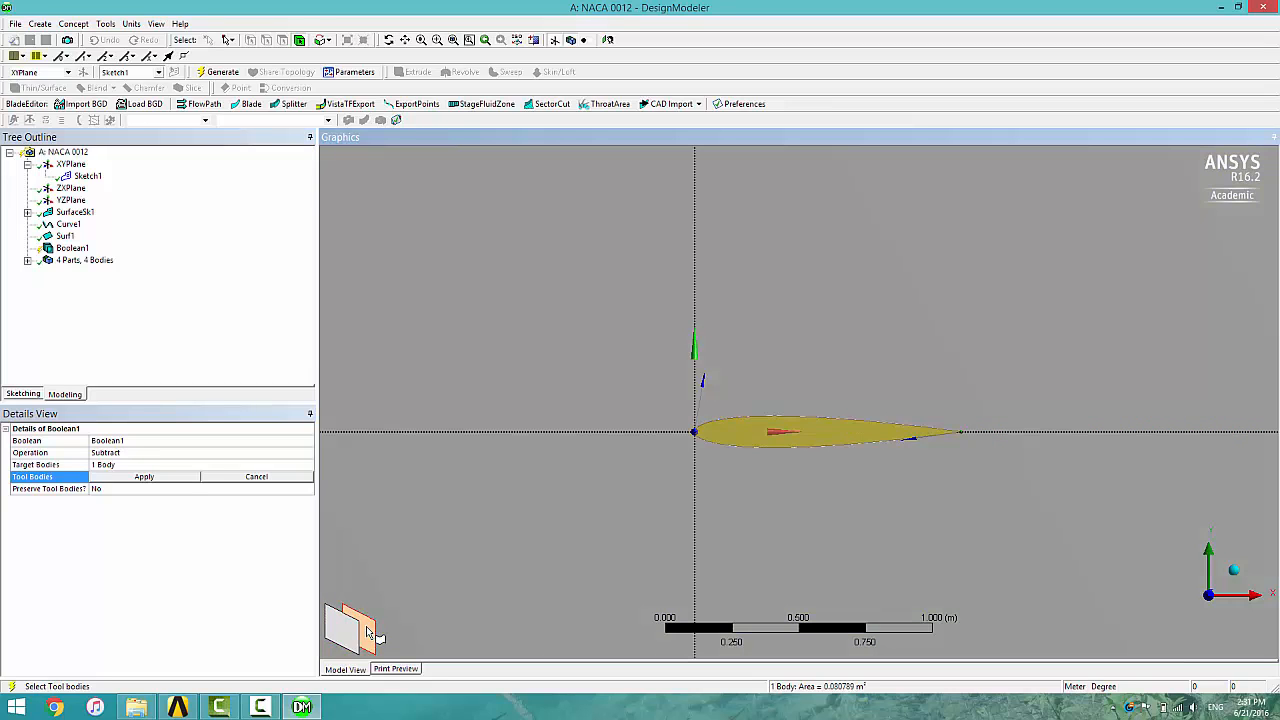
{"action": "left_click", "coordinate": [170, 480]}
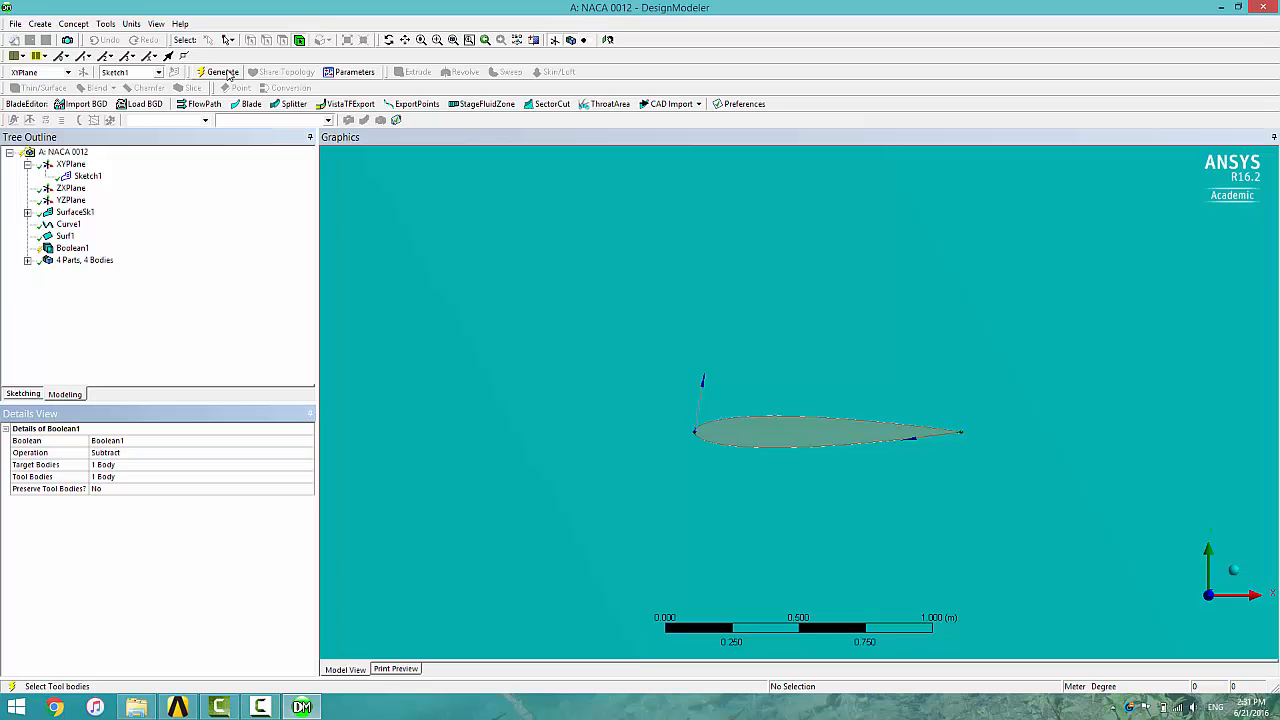
{"action": "left_click", "coordinate": [222, 72]}
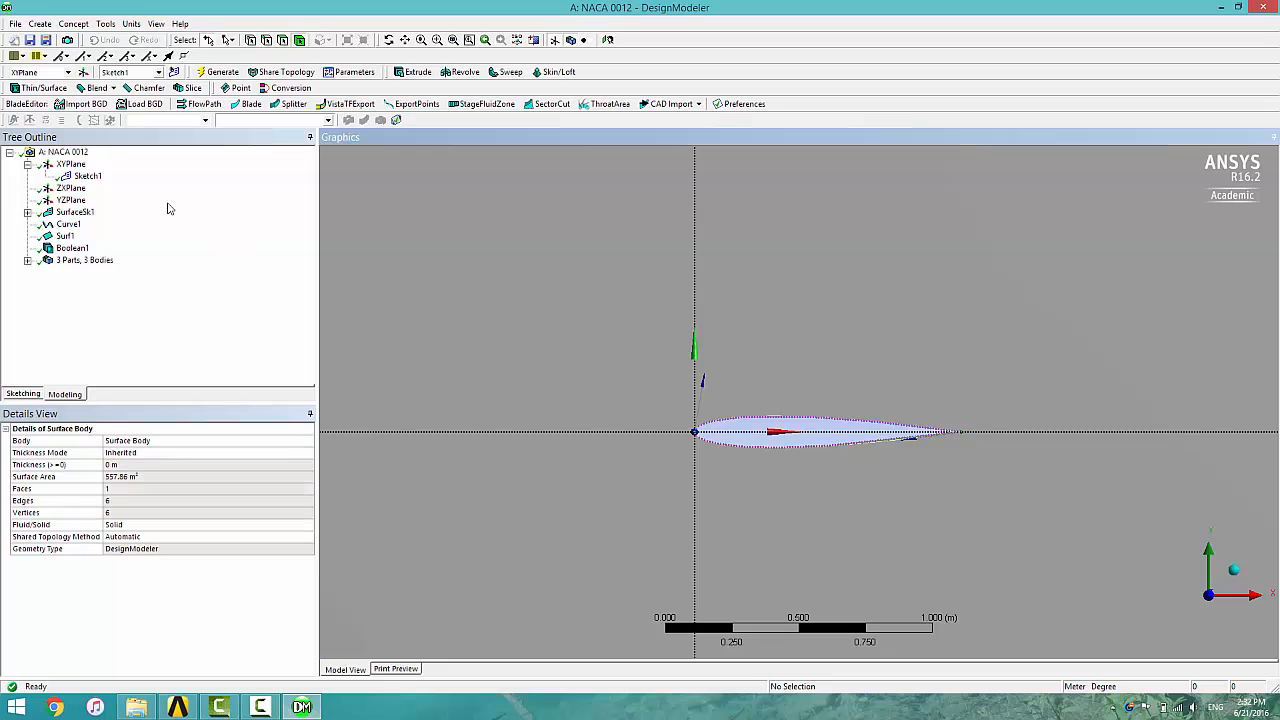
- Suppress both line bodies of the airfoil curve so only the surface body stays active
{"action": "left_click", "coordinate": [28, 261]}
{"action": "left_click", "coordinate": [89, 296]}
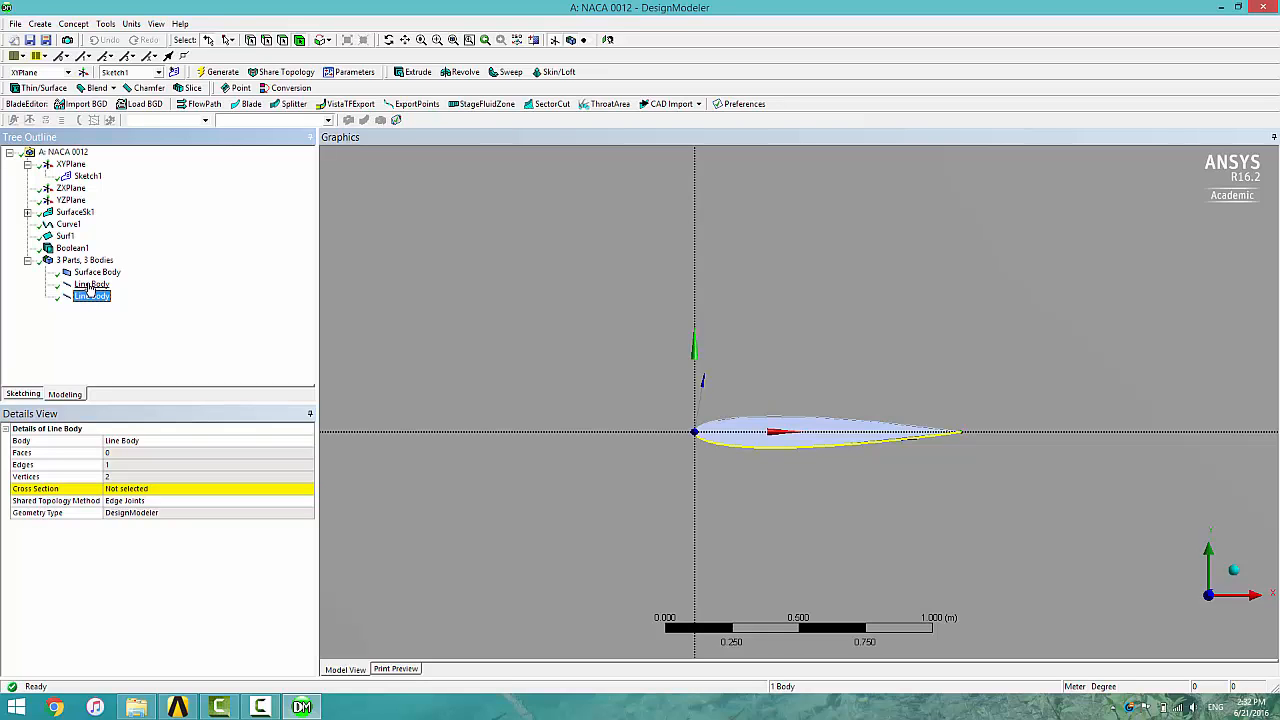
{"action": "right_click", "coordinate": [89, 287]}
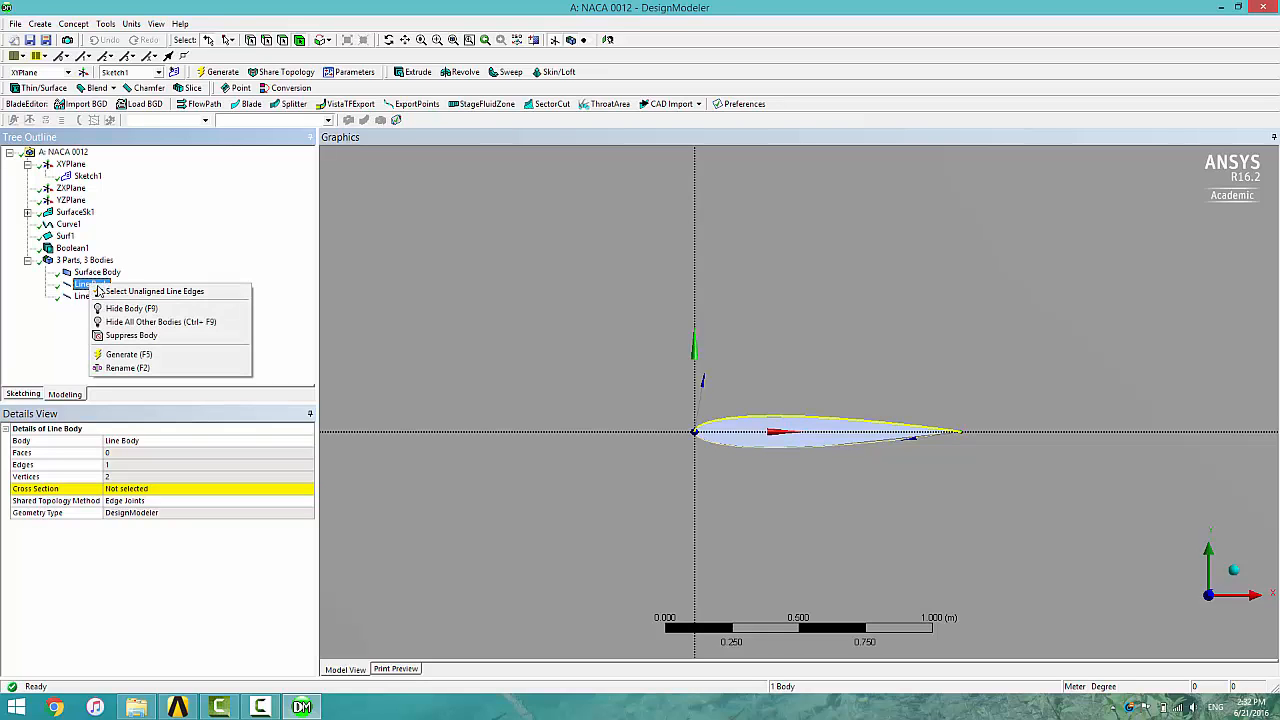
{"action": "left_click", "coordinate": [118, 335]}
{"action": "left_click", "coordinate": [100, 298]}
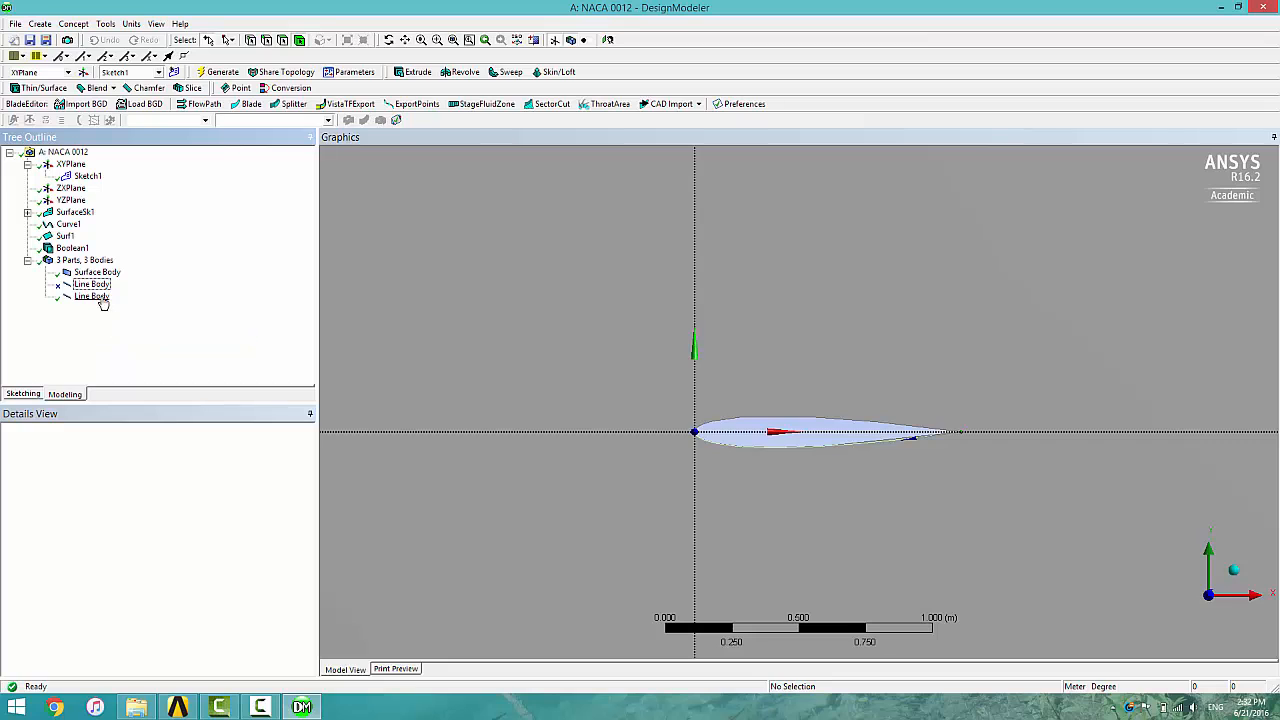
{"action": "right_click", "coordinate": [101, 301]}
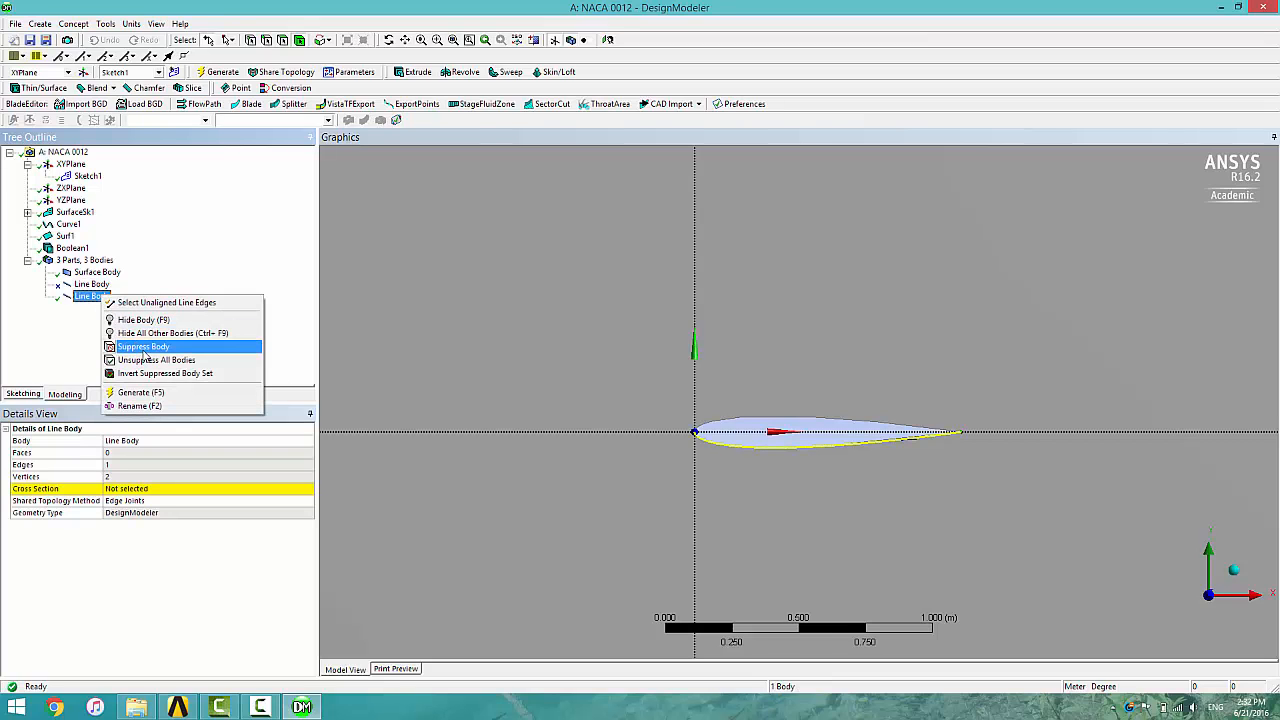
{"action": "left_click", "coordinate": [143, 347]}
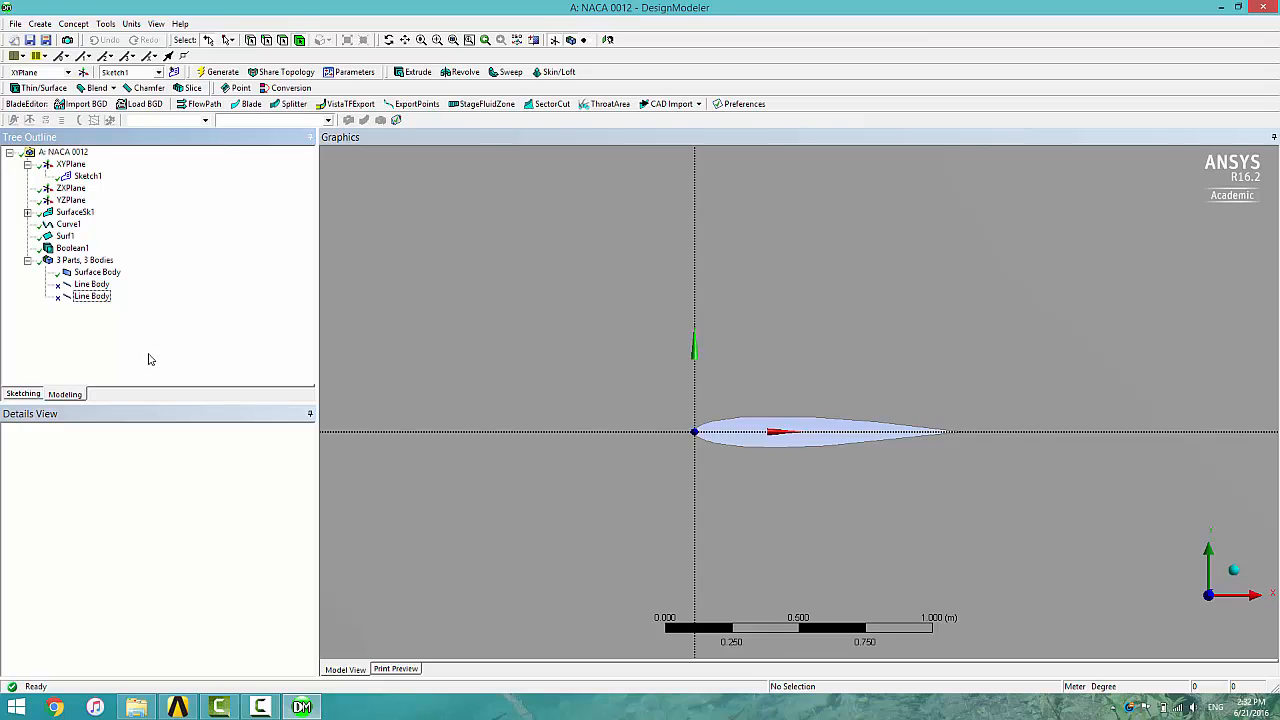
- Generate a named selection called farfield1 from the domain's semicircular arc and its upper and lower straight edges
{"action": "left_click", "coordinate": [451, 42]}
{"action": "left_click", "coordinate": [686, 362]}
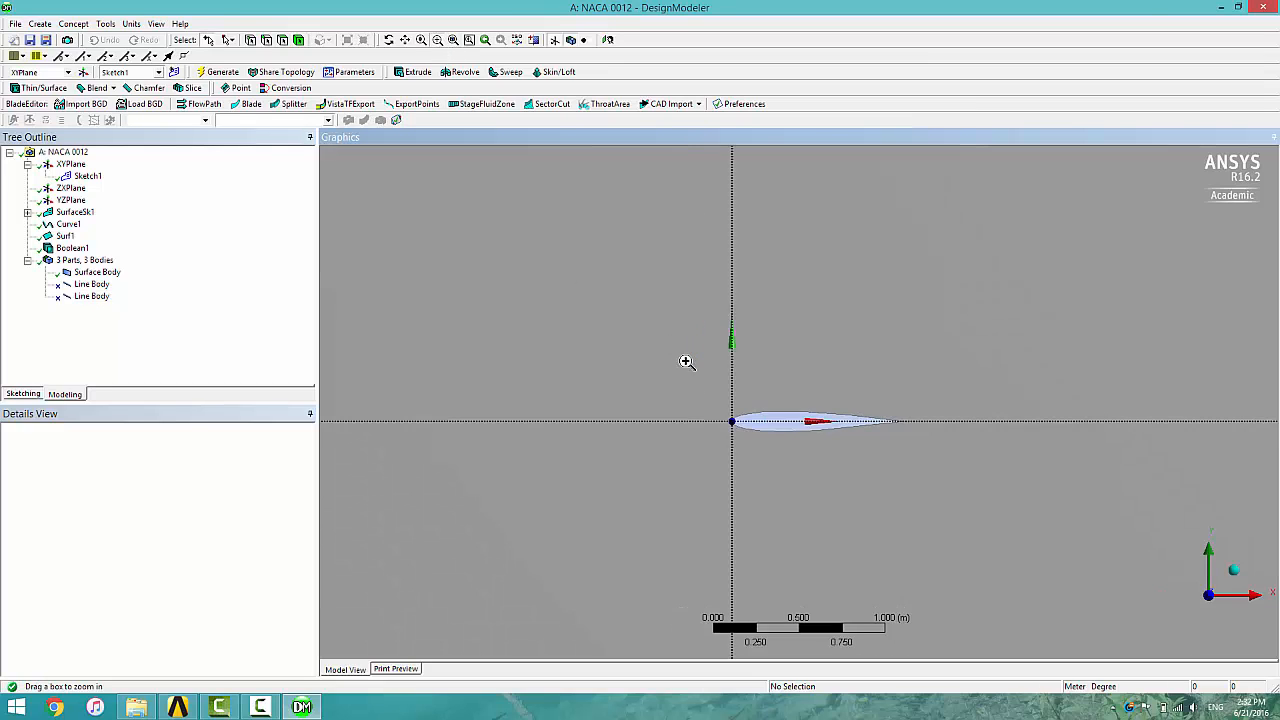
{"action": "scroll", "coordinate": [686, 362], "scroll_direction": "down", "scroll_amount": 12}
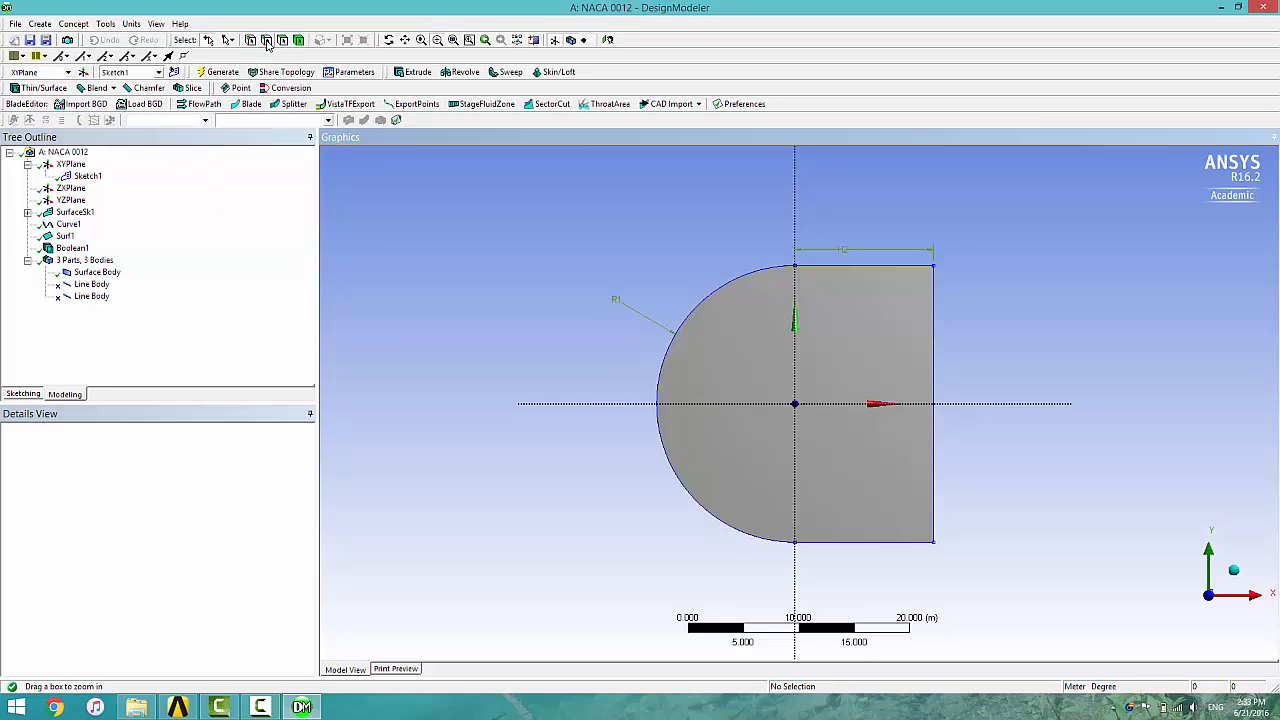
{"action": "left_click", "coordinate": [668, 357]}
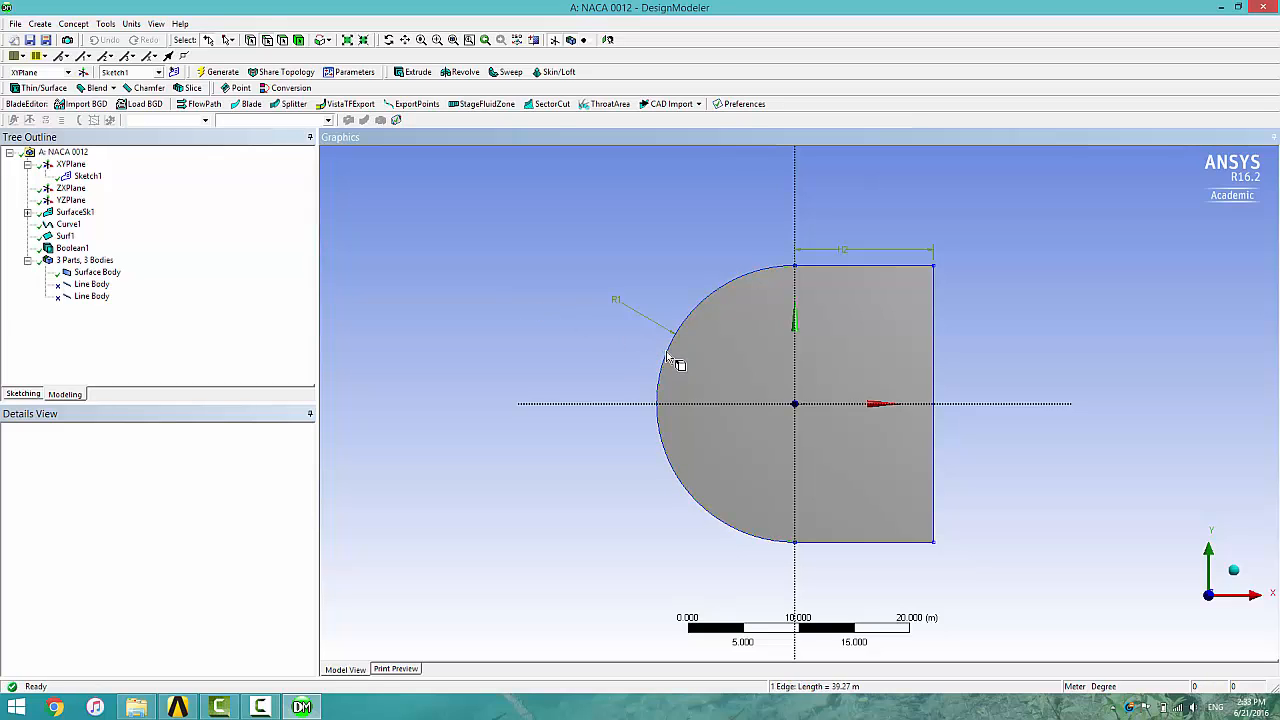
{"action": "left_click", "coordinate": [835, 266], "text": "ctrl"}
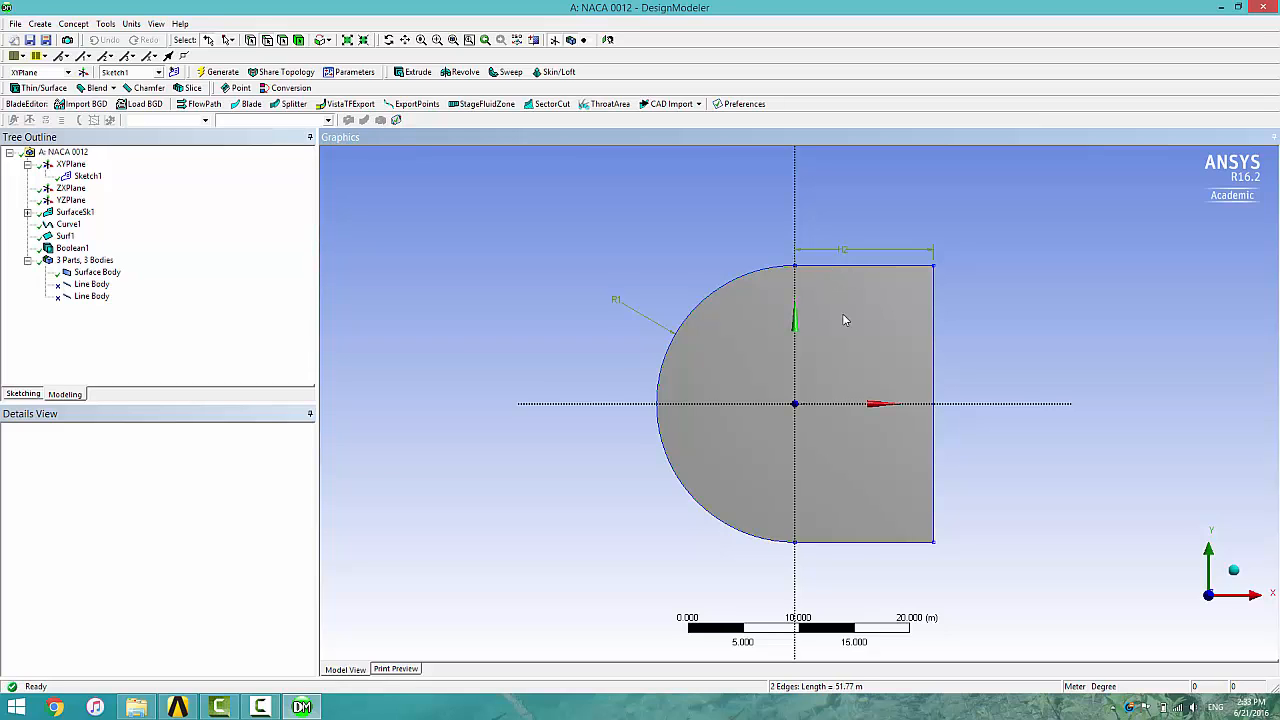
{"action": "left_click", "coordinate": [855, 542], "text": "ctrl"}
{"action": "right_click", "coordinate": [491, 245]}
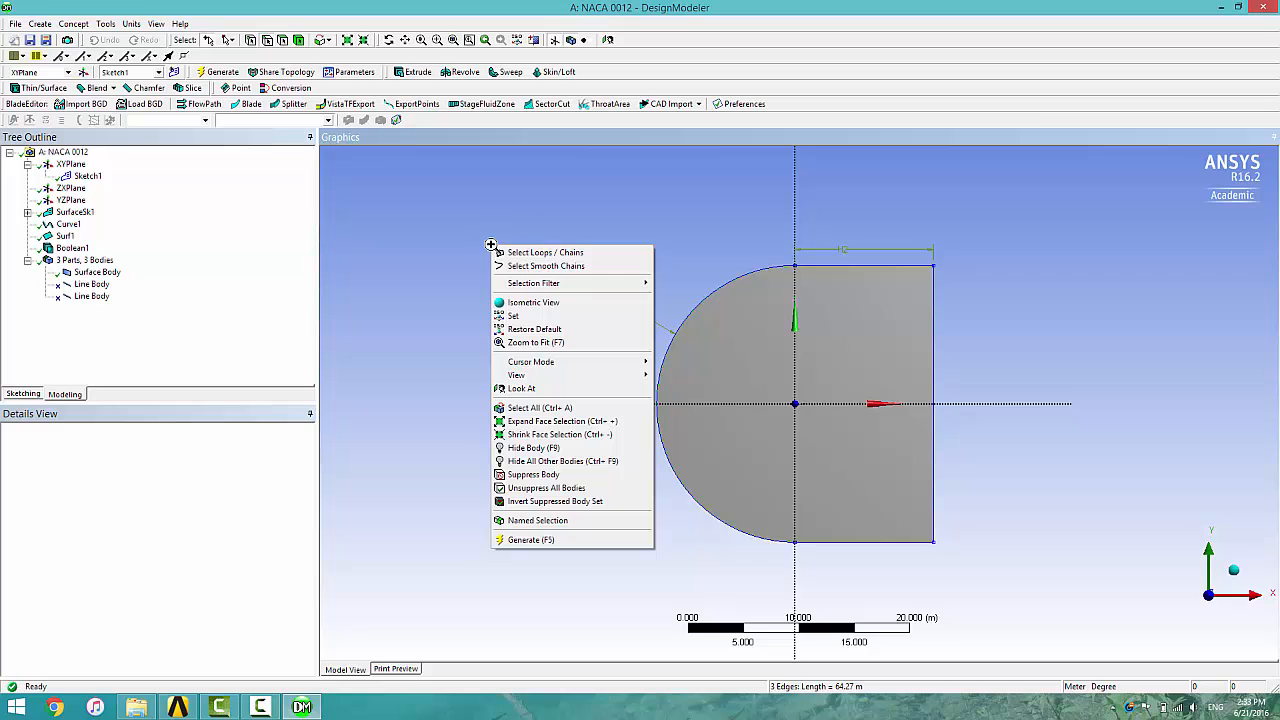
{"action": "left_click", "coordinate": [562, 521]}
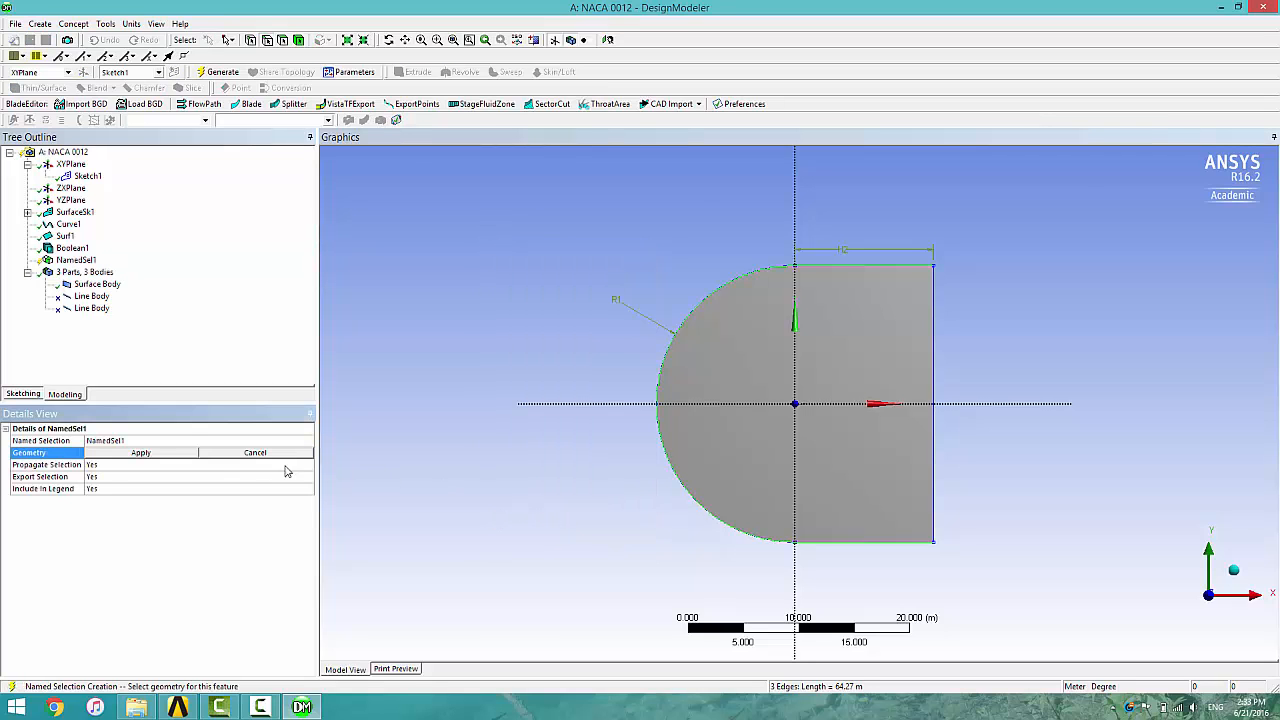
{"action": "left_click", "coordinate": [225, 439]}
{"action": "type", "text": "fai"}
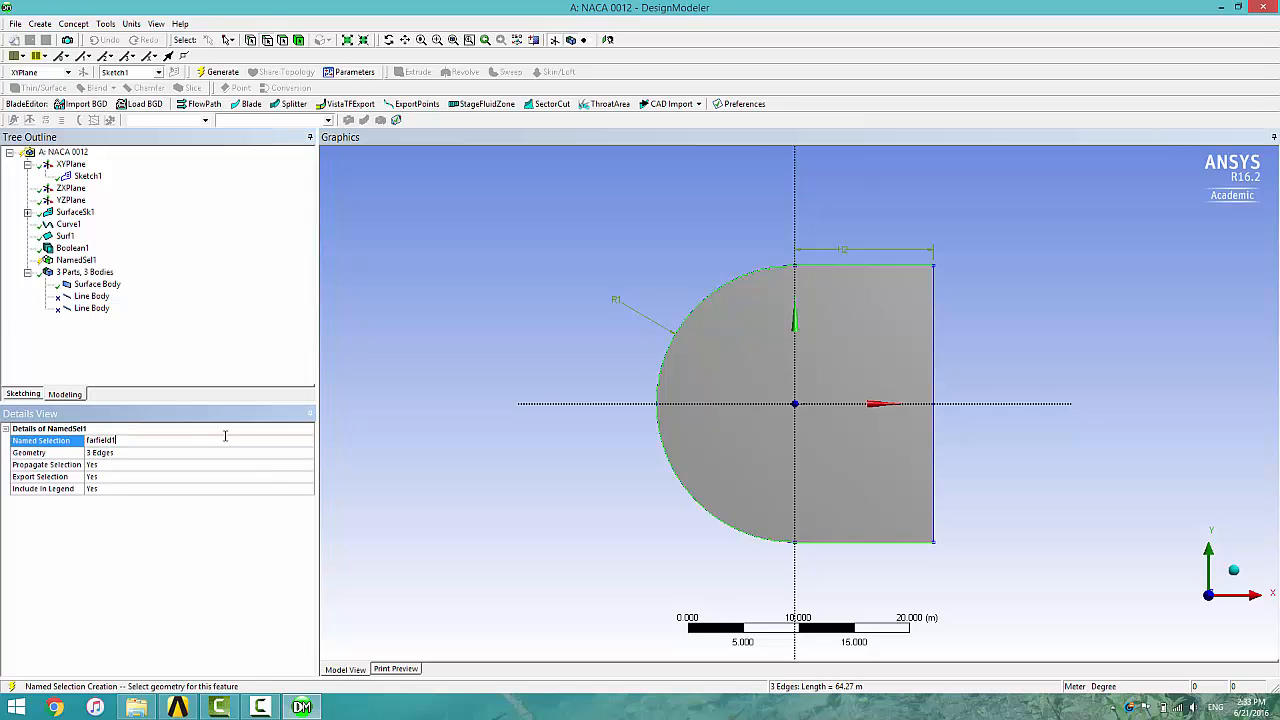
{"action": "key", "text": "Return"}
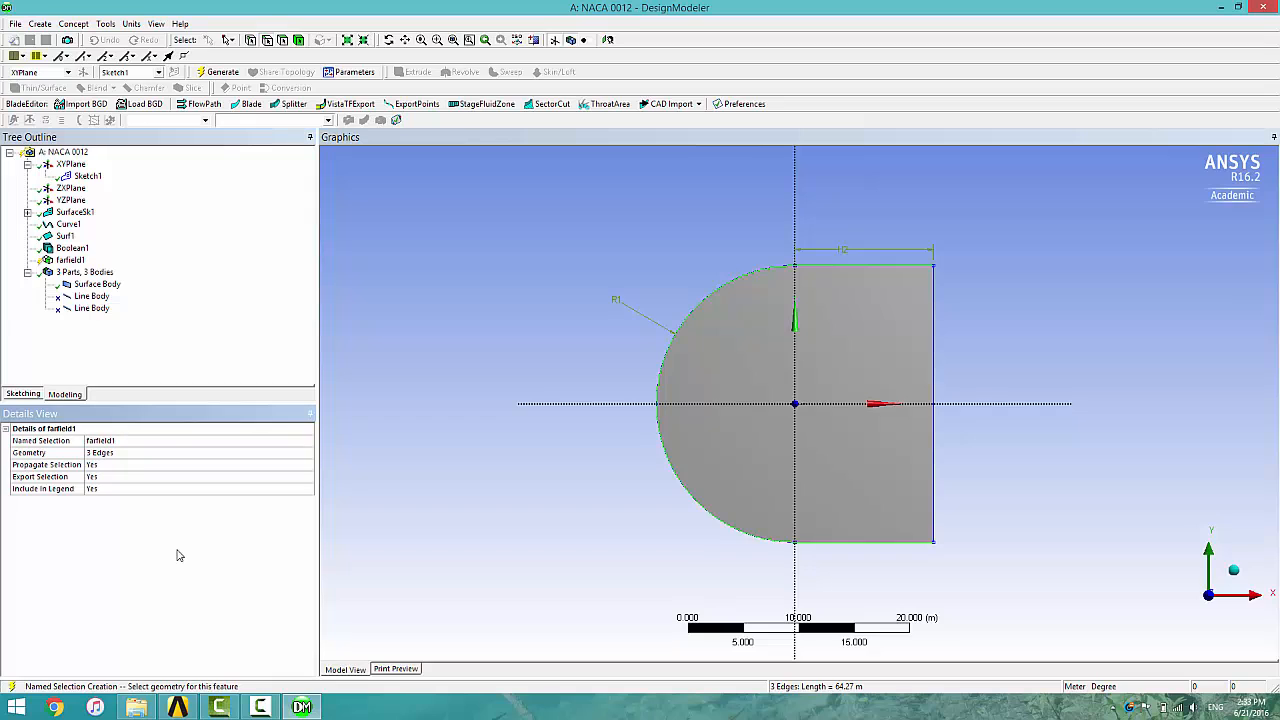
{"action": "left_click", "coordinate": [219, 73]}
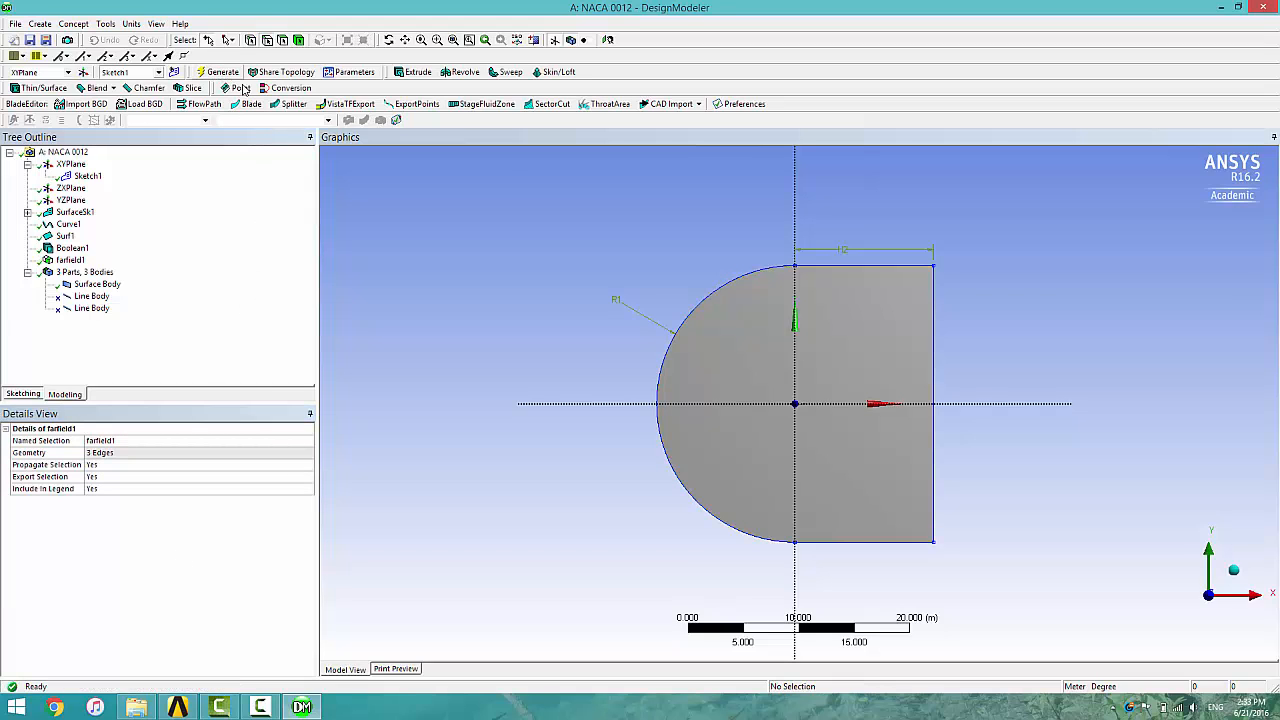
- Generate a named selection called farfield2 from the vertical straight edge closing the domain behind the airfoil
{"action": "left_click", "coordinate": [935, 332]}
{"action": "right_click", "coordinate": [992, 273]}
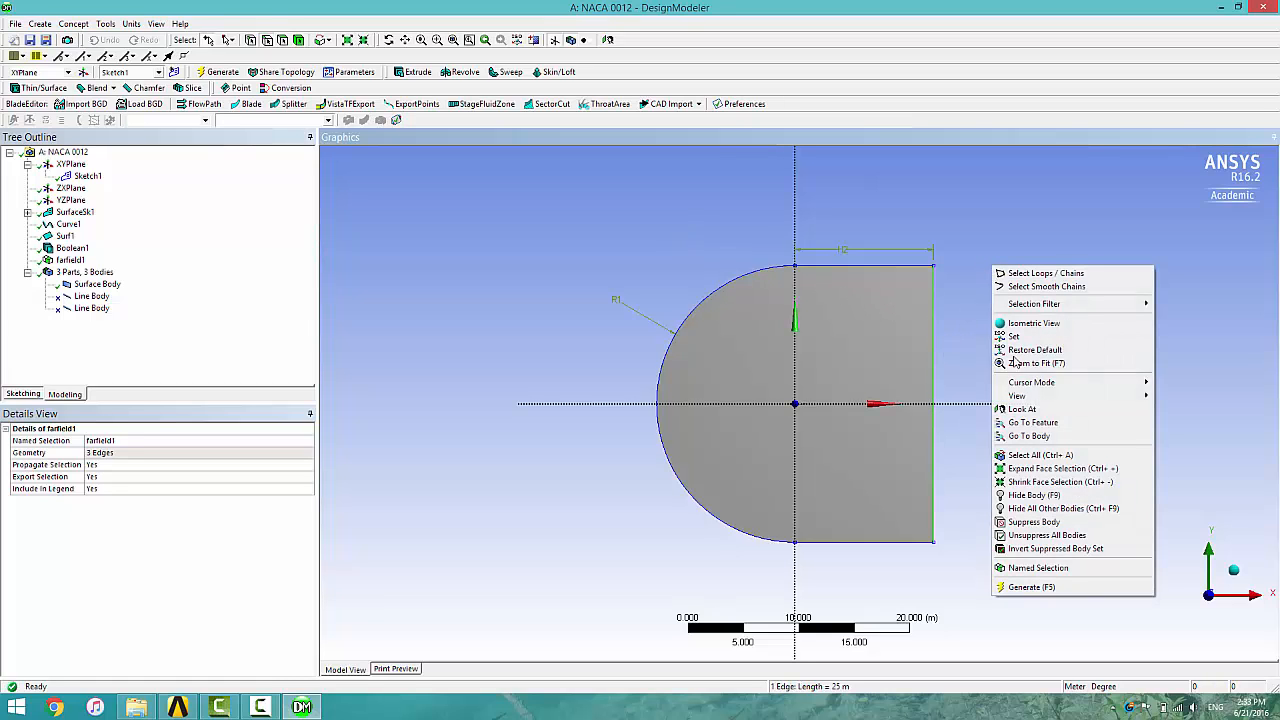
{"action": "left_click", "coordinate": [1040, 567]}
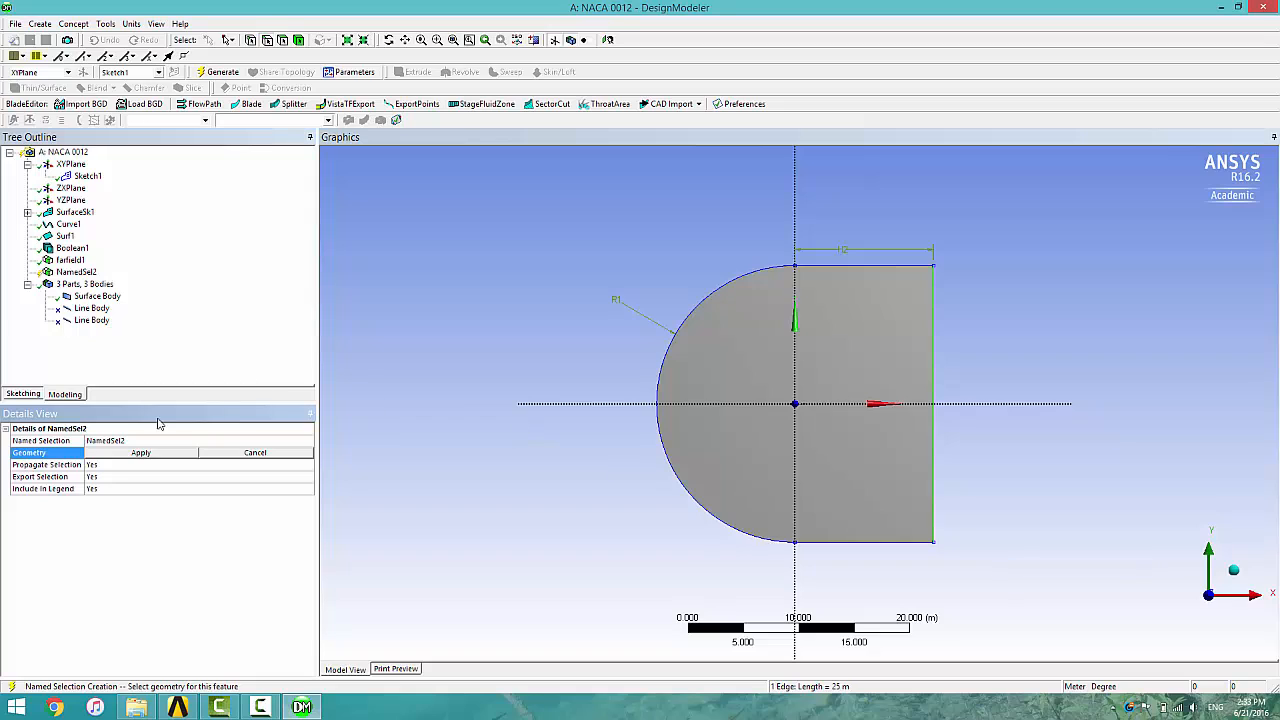
{"action": "left_click", "coordinate": [125, 440]}
{"action": "type", "text": "farfield2"}
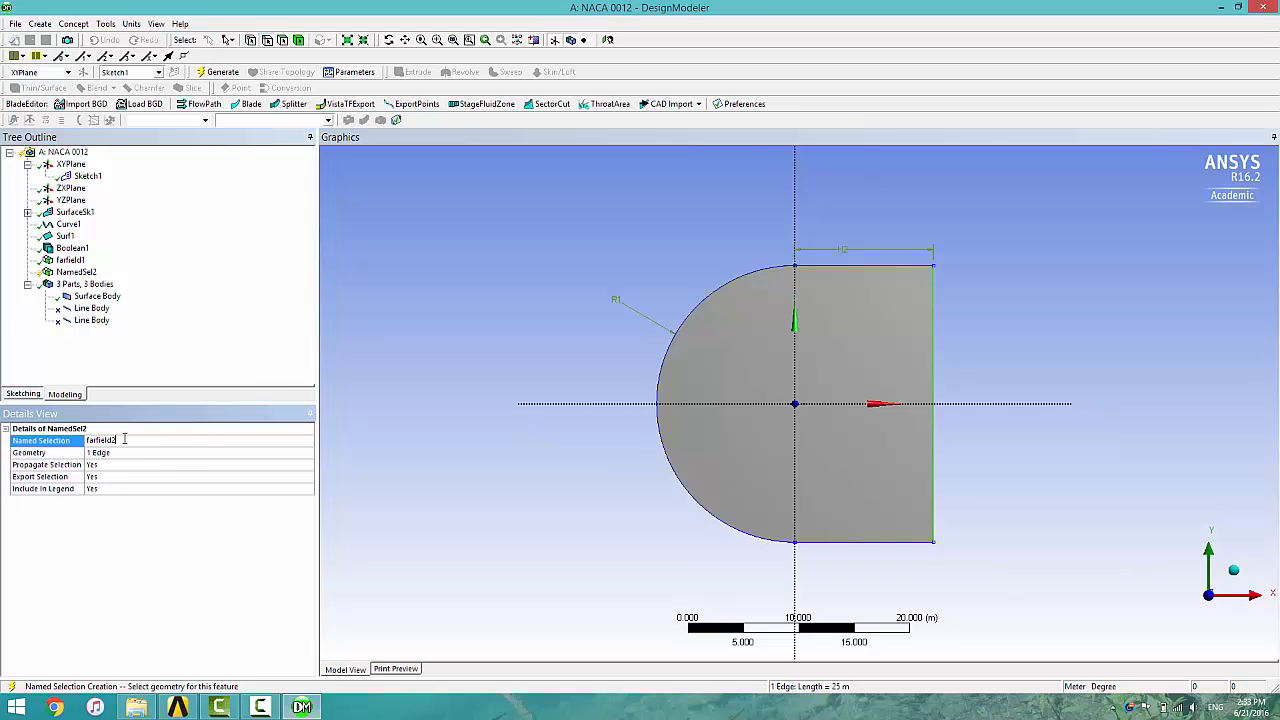
{"action": "left_click", "coordinate": [152, 364]}
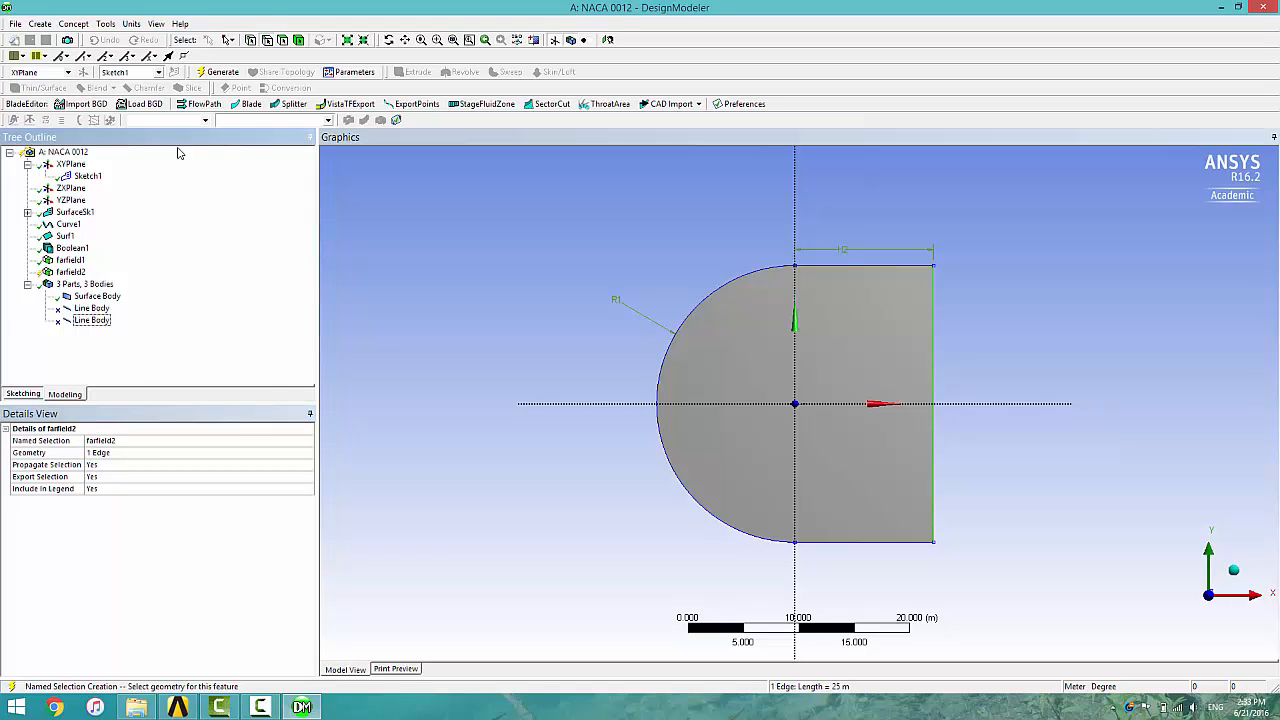
{"action": "left_click", "coordinate": [220, 73]}
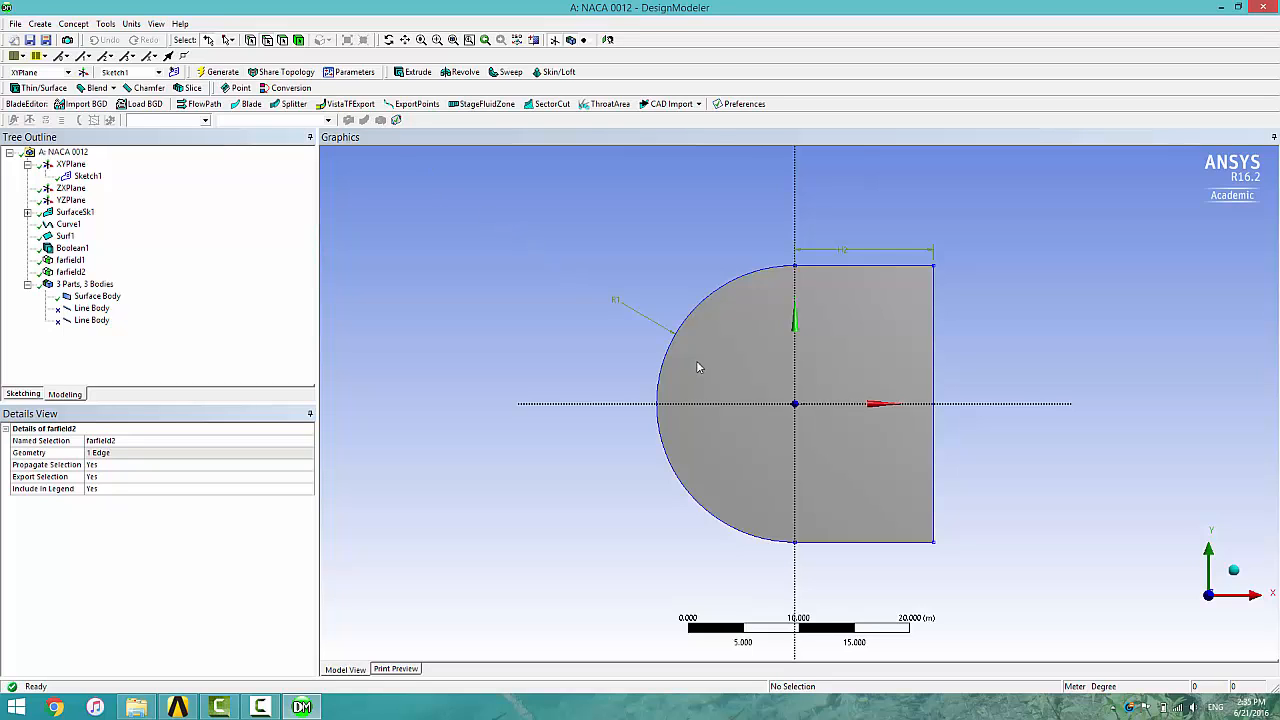
- Generate a named selection called lower from the airfoil's lower edge
{"action": "right_click_drag", "start_coordinate": [789, 396], "coordinate": [817, 420]}
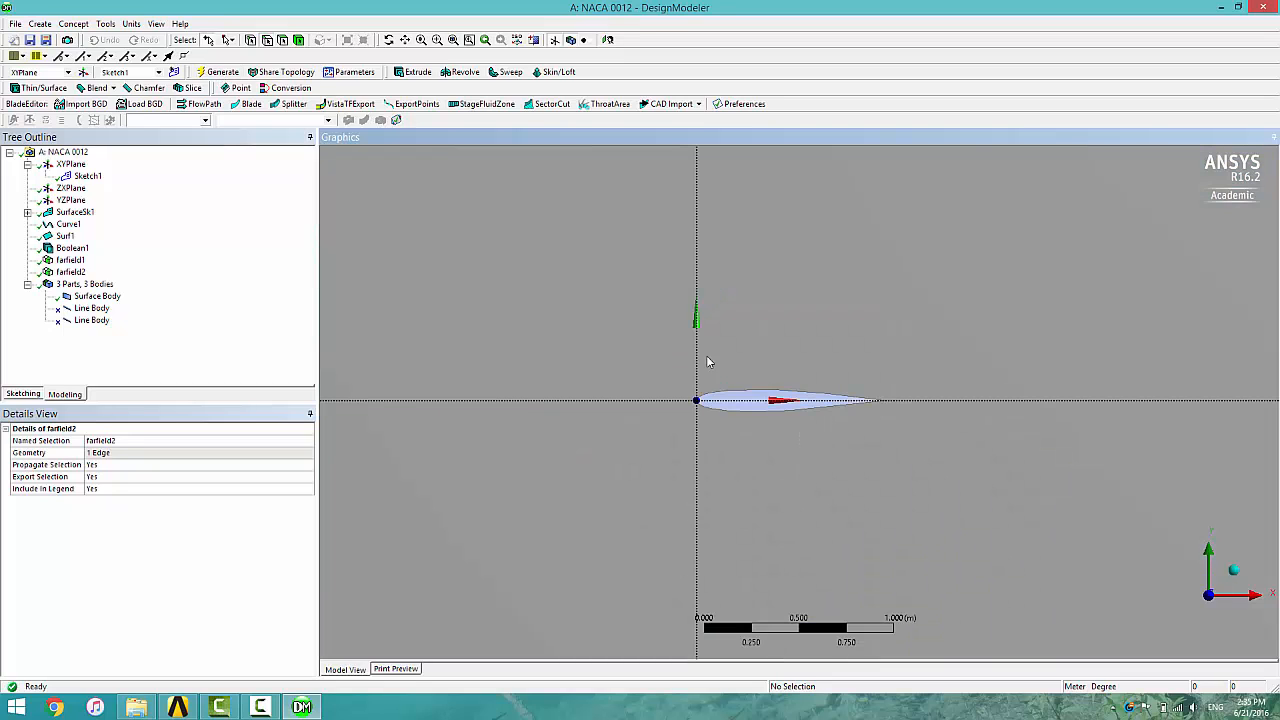
{"action": "right_click_drag", "start_coordinate": [652, 340], "coordinate": [940, 466]}
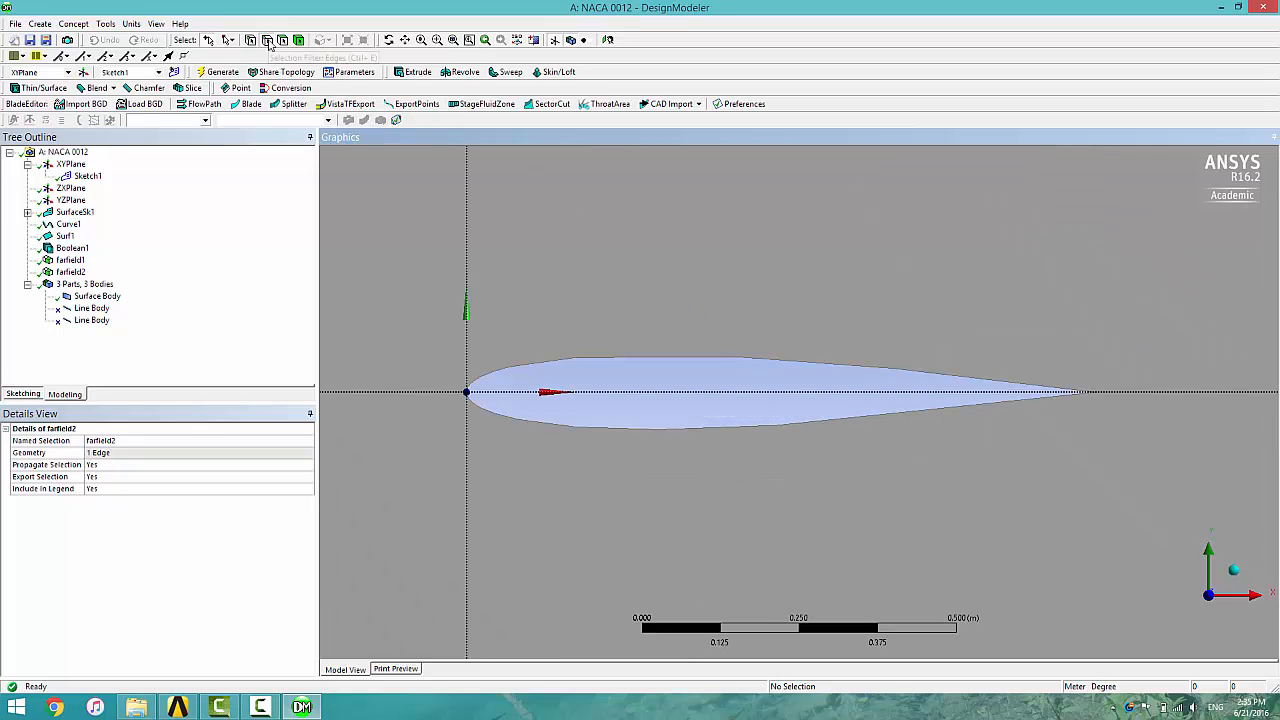
{"action": "left_click", "coordinate": [648, 437]}
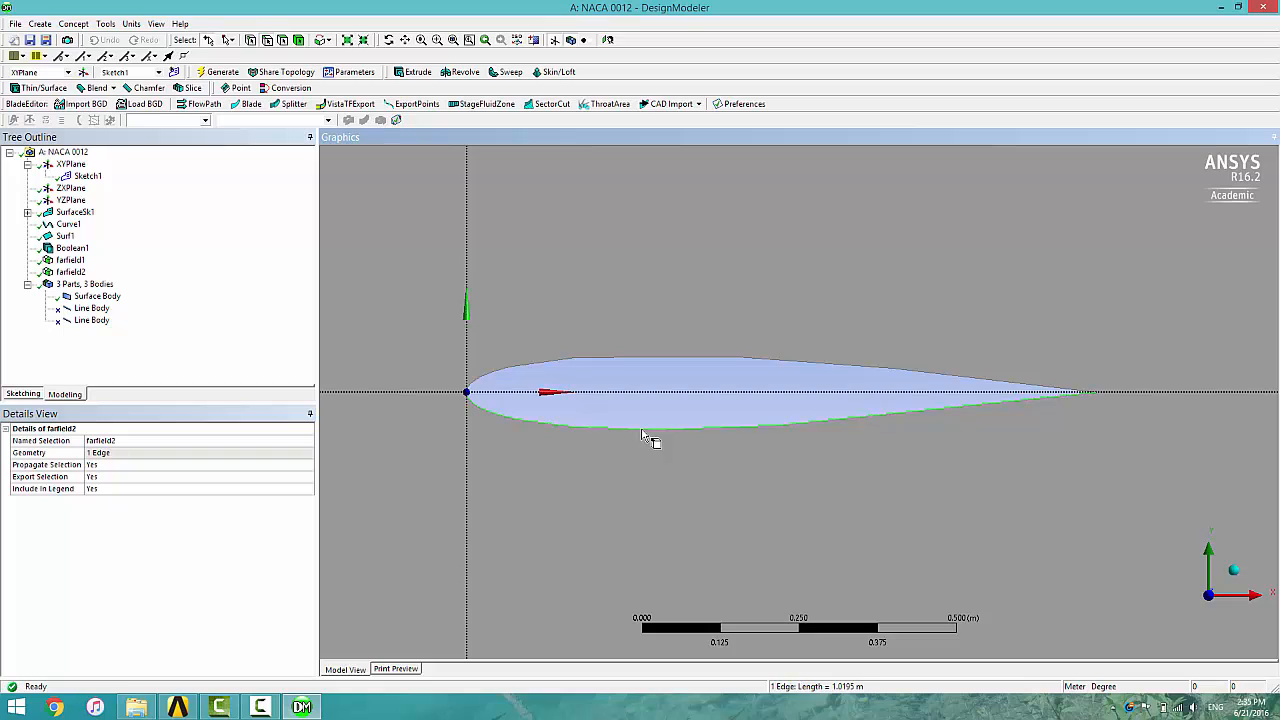
{"action": "right_click", "coordinate": [569, 470]}
{"action": "left_click", "coordinate": [610, 446]}
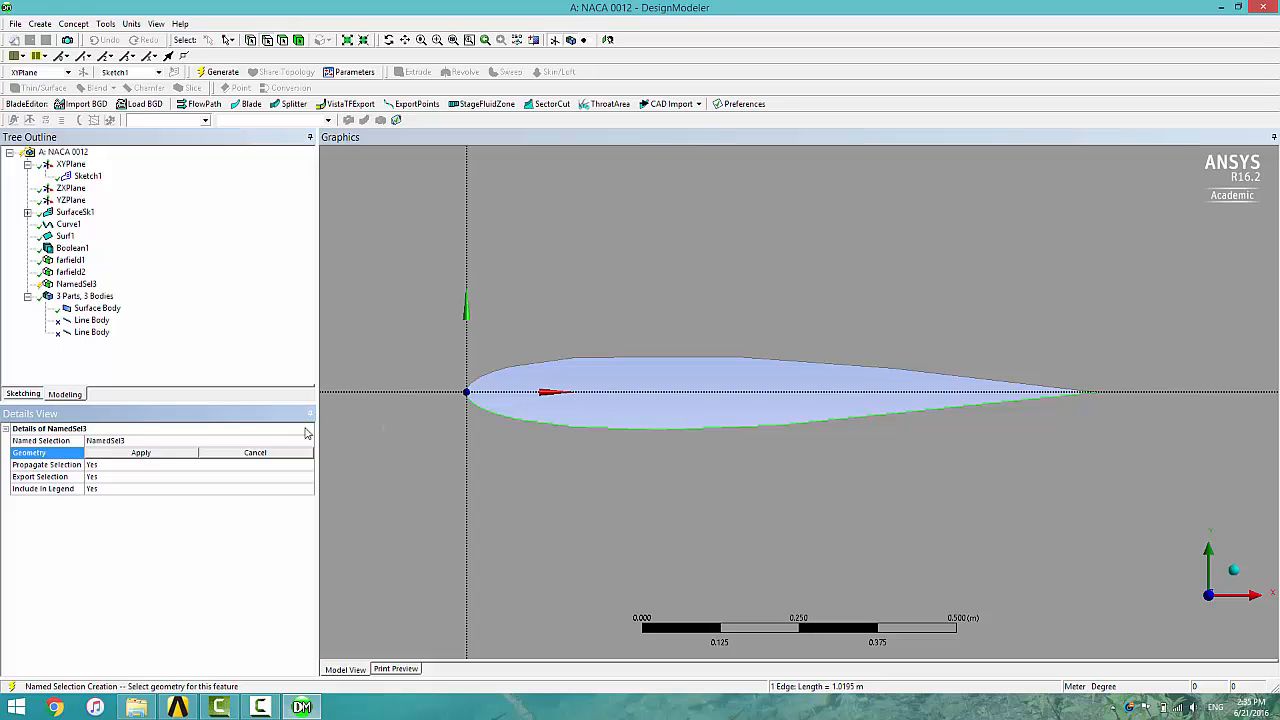
{"action": "left_click", "coordinate": [227, 440]}
{"action": "type", "text": "low"}
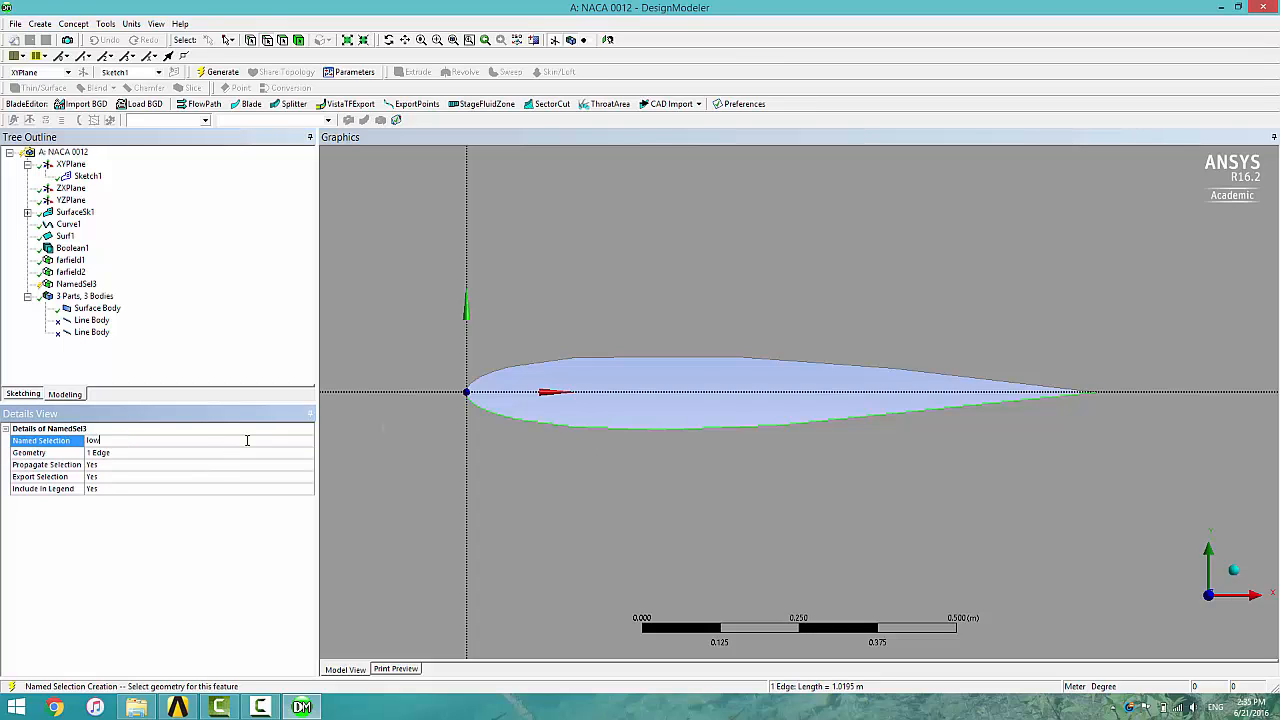
{"action": "type", "text": "er"}
{"action": "key", "text": "Return"}
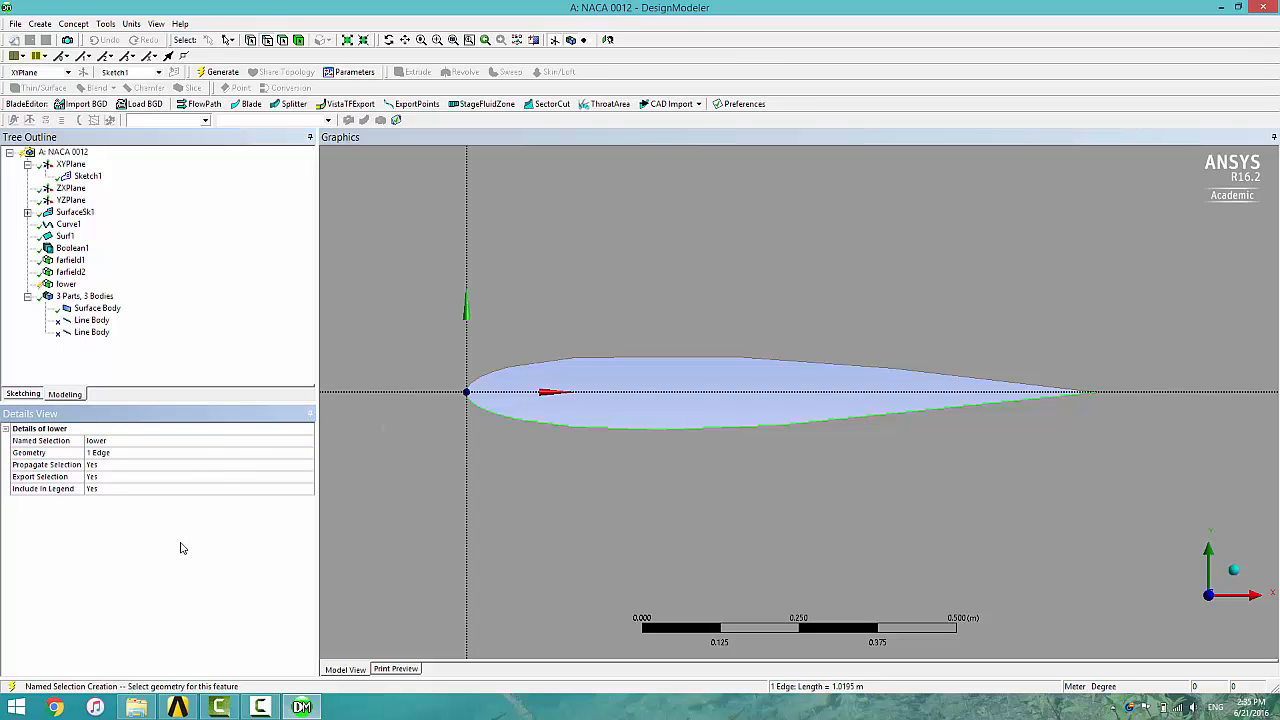
{"action": "left_click", "coordinate": [221, 73]}
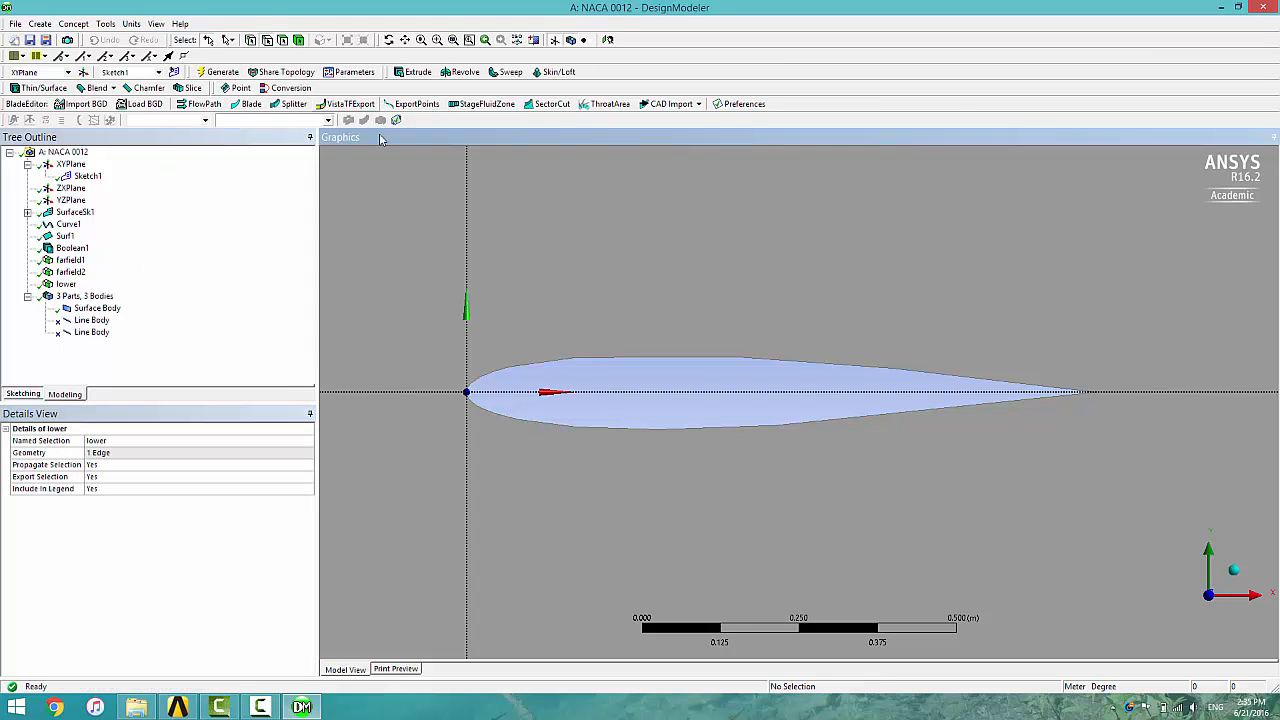
- Generate a named selection called upper from the airfoil's upper edge
{"action": "left_click", "coordinate": [600, 360]}
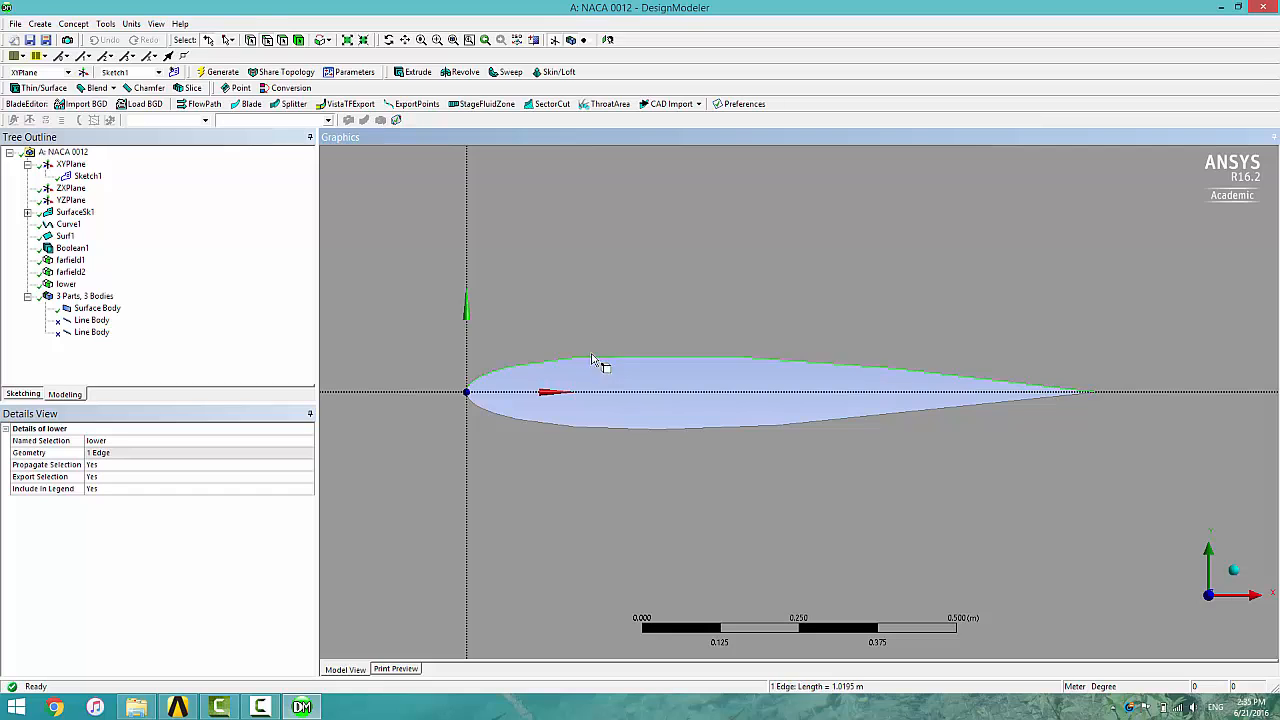
{"action": "right_click", "coordinate": [535, 209]}
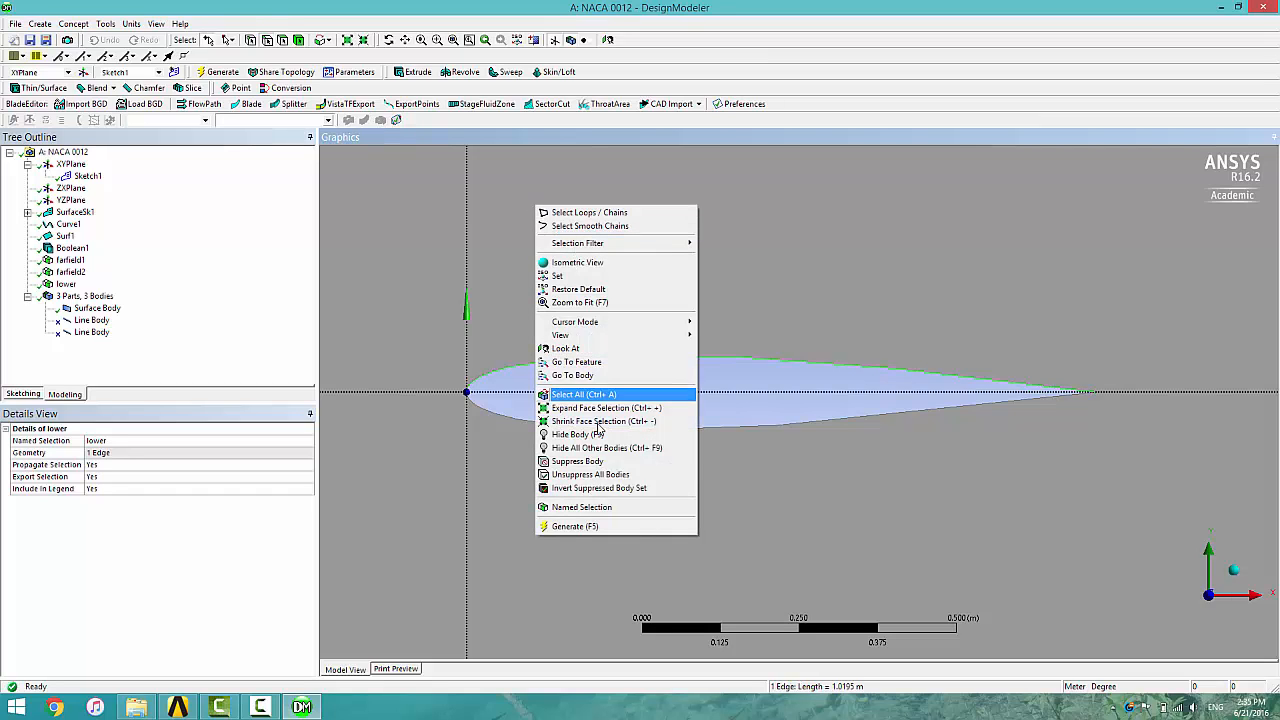
{"action": "left_click", "coordinate": [603, 508]}
{"action": "left_click", "coordinate": [172, 440]}
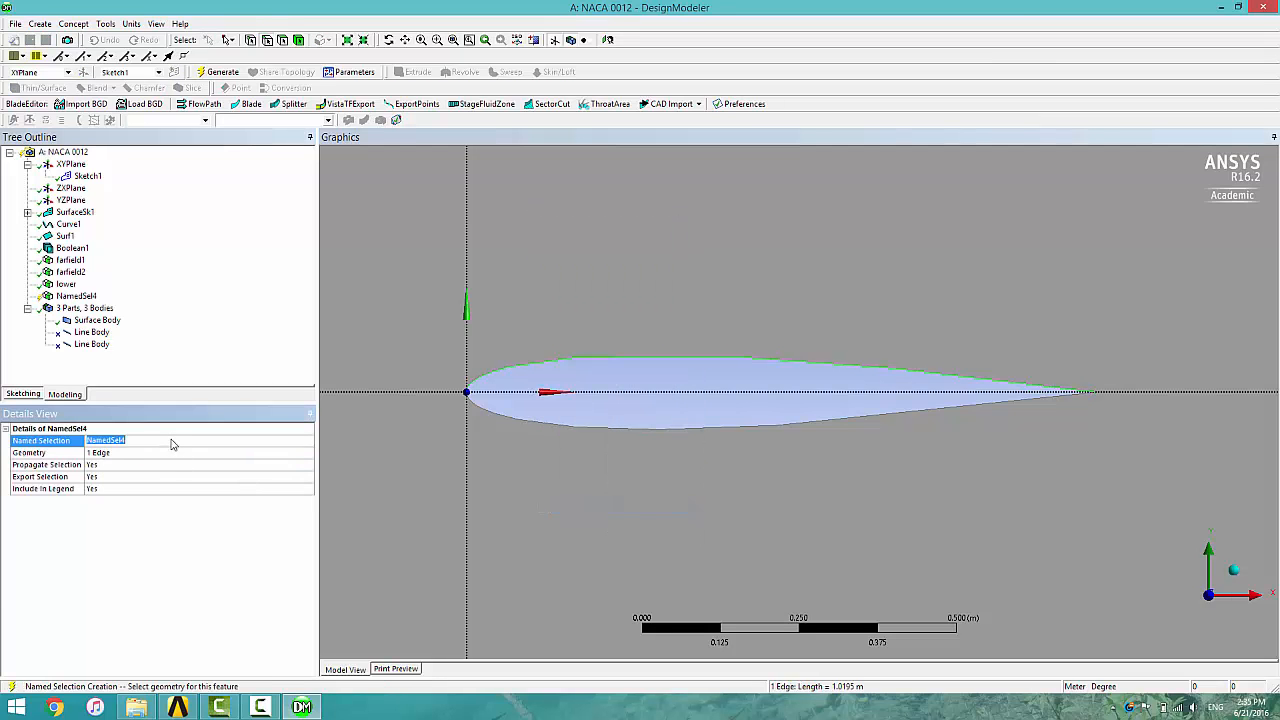
{"action": "type", "text": "upper"}
{"action": "left_click", "coordinate": [230, 321]}
{"action": "left_click", "coordinate": [220, 72]}
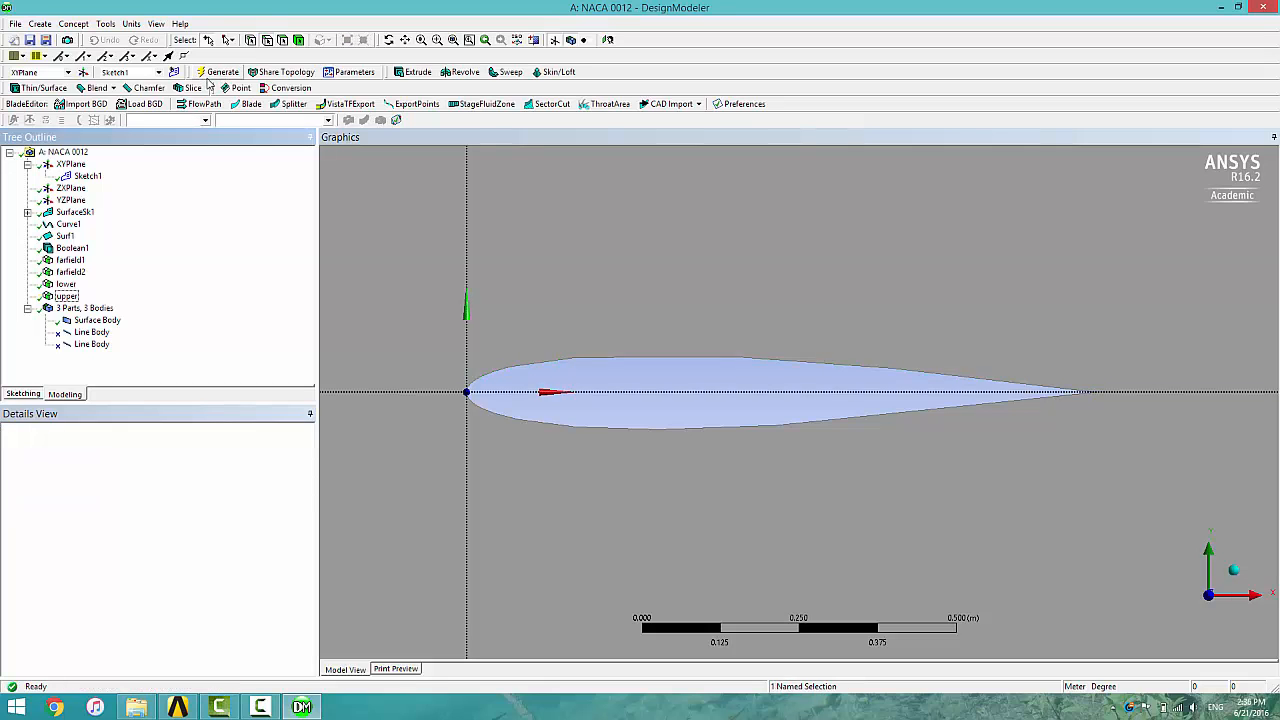
- Change the domain's surface body from a solid to a fluid body
{"action": "left_click", "coordinate": [93, 321]}
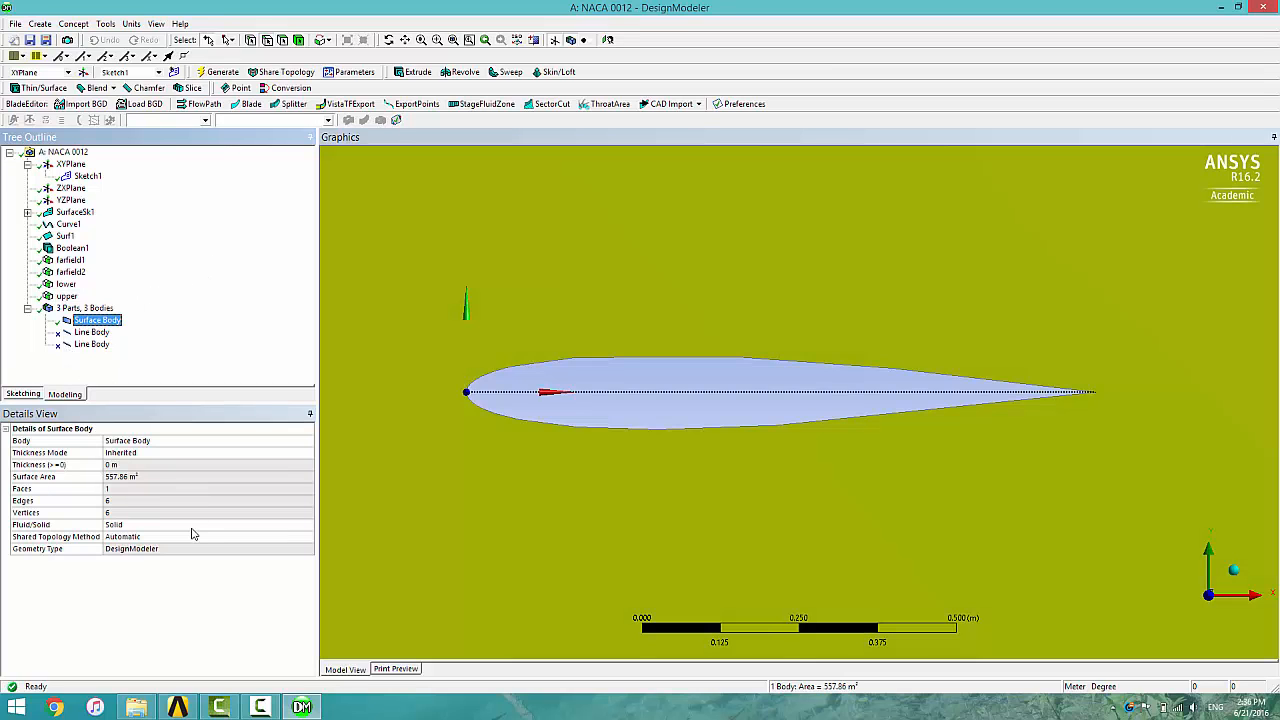
{"action": "left_click", "coordinate": [284, 526]}
{"action": "left_click", "coordinate": [308, 525]}
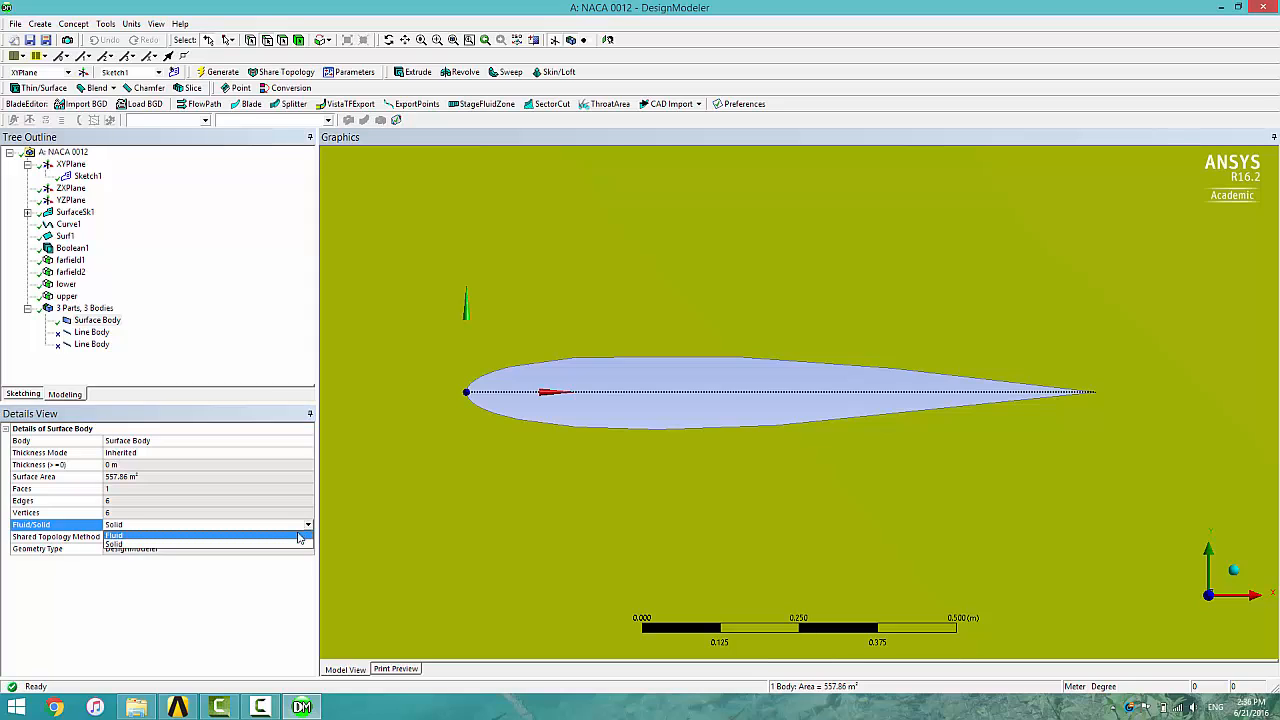
{"action": "left_click", "coordinate": [295, 536]}
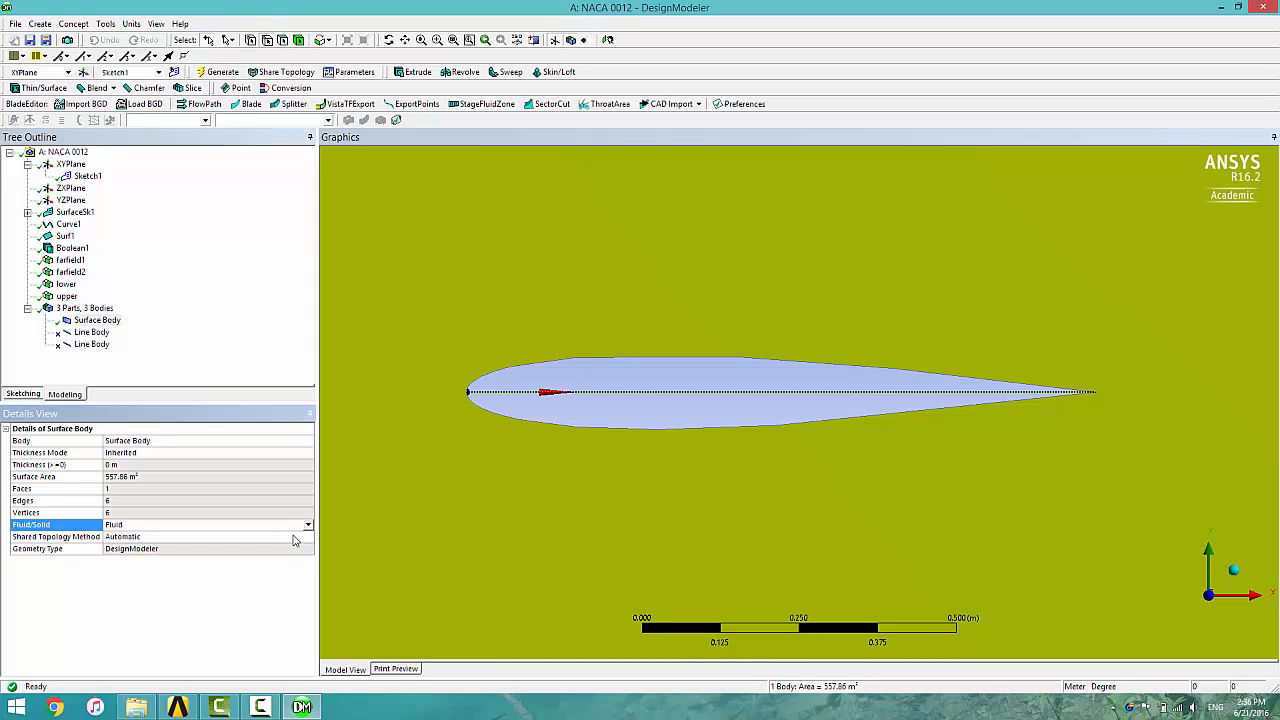
{"action": "left_click", "coordinate": [248, 294]}
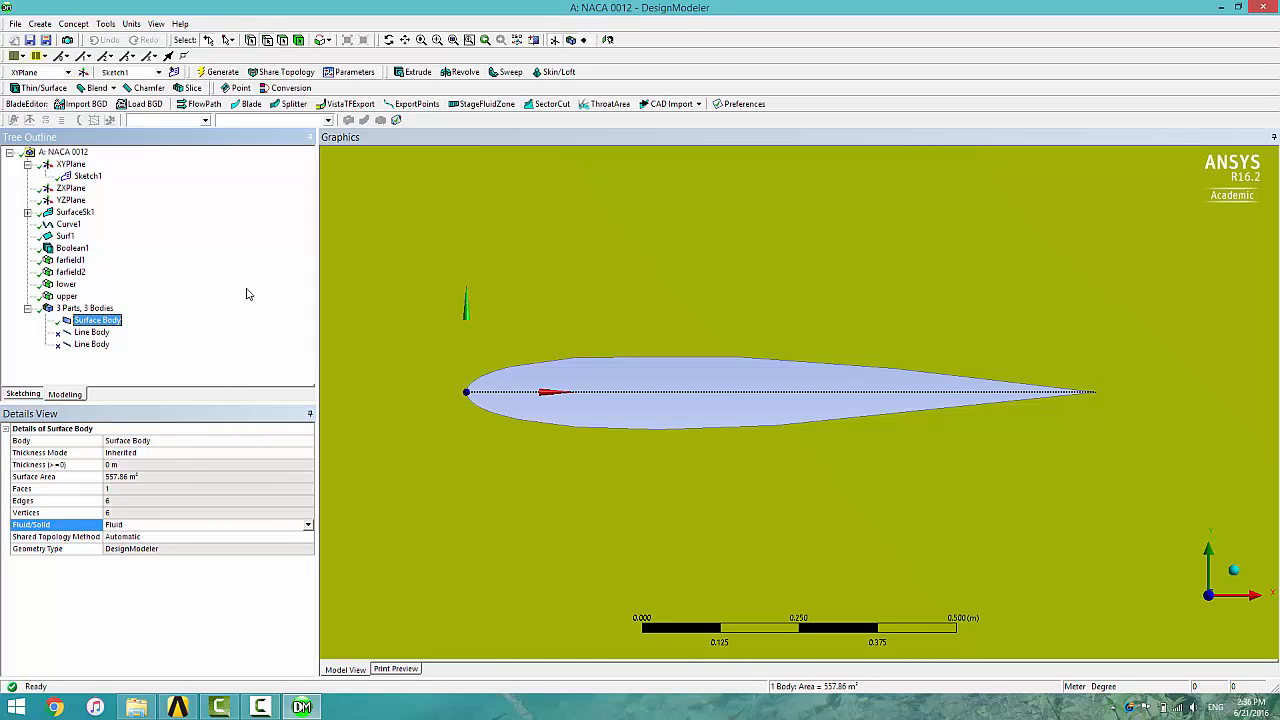